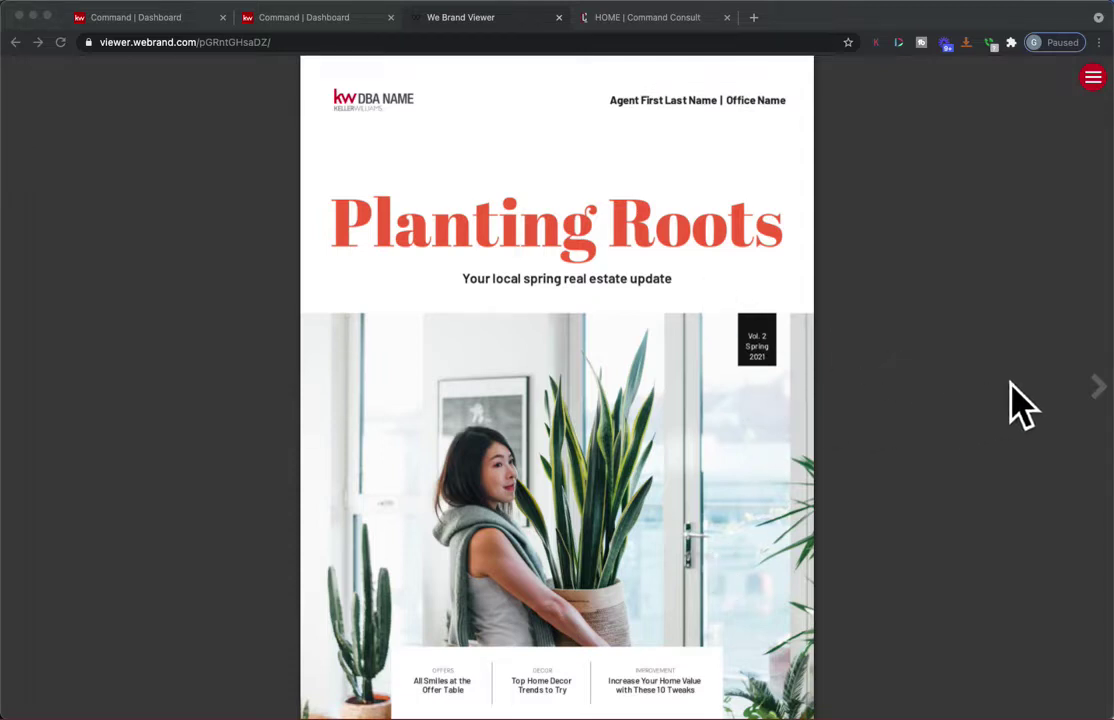
- Page through the sample Planting Roots magazine to examine its cover, agent note and offer table article
{"action": "left_click", "coordinate": [1100, 398]}
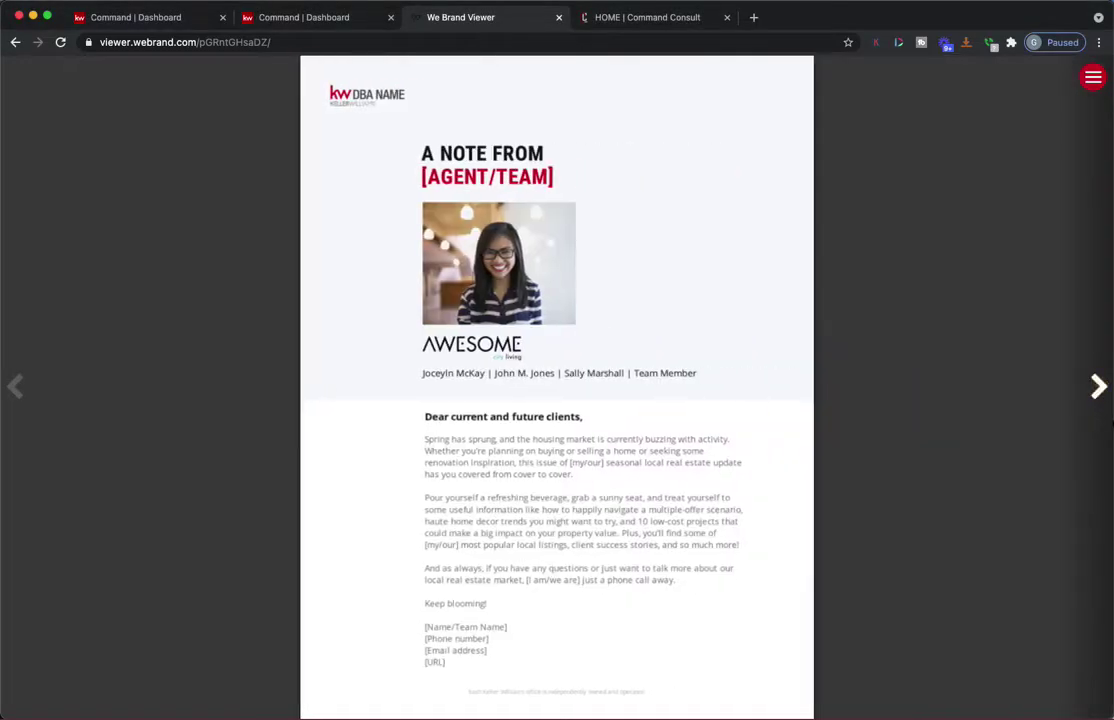
{"action": "left_click", "coordinate": [1098, 386]}
{"action": "left_click", "coordinate": [1098, 386]}
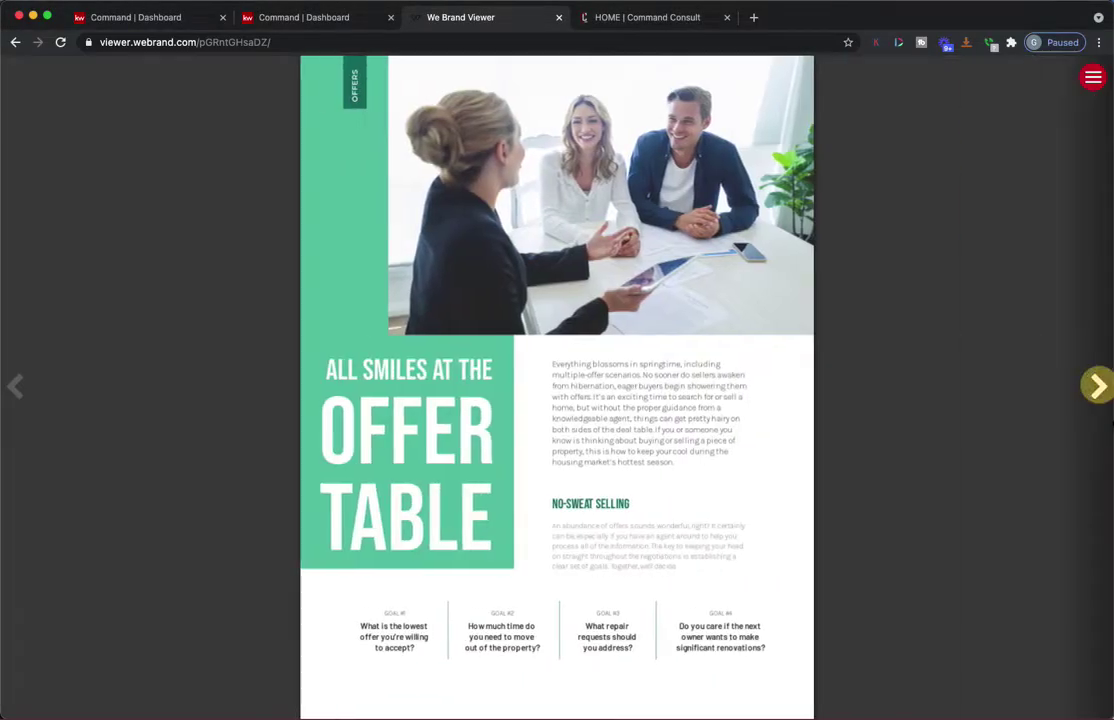
{"action": "left_click", "coordinate": [1098, 386]}
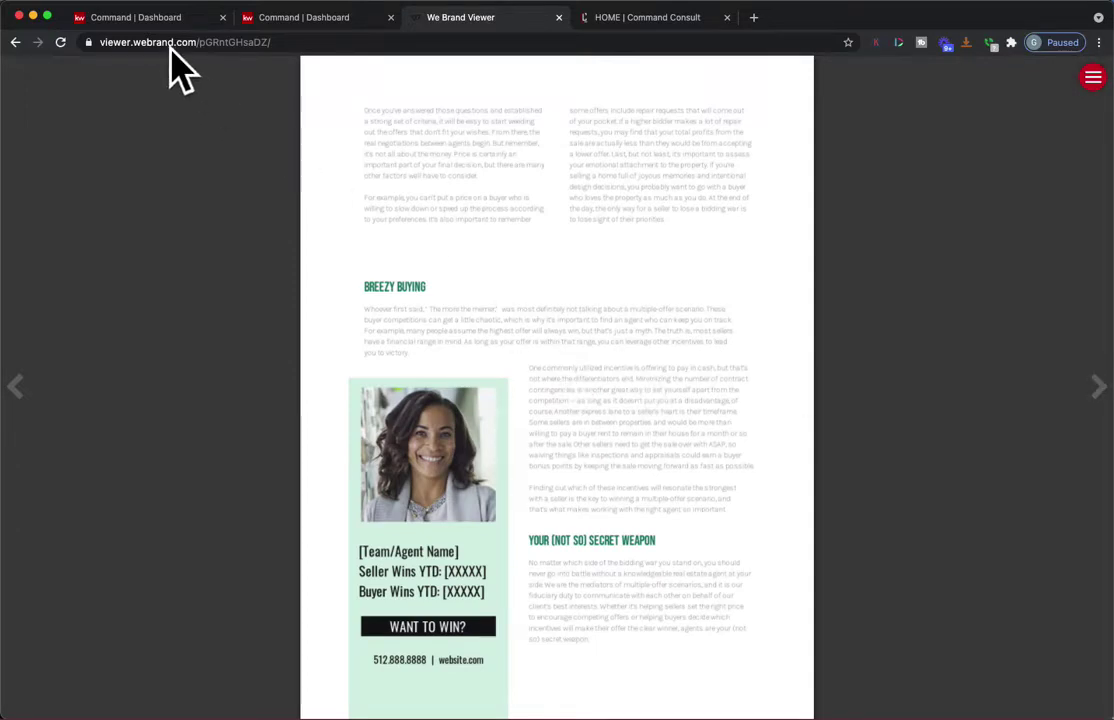
- Switch to the Command dashboard and start a new print design from the Designs section
{"action": "left_click", "coordinate": [150, 18]}
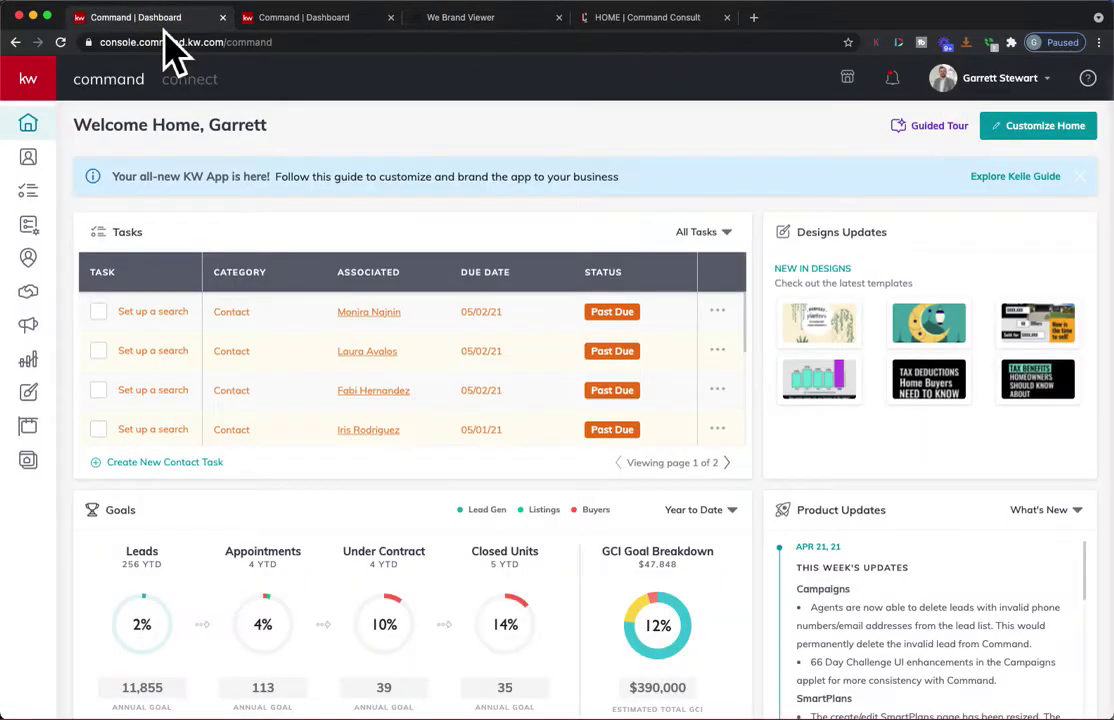
{"action": "left_click", "coordinate": [60, 412]}
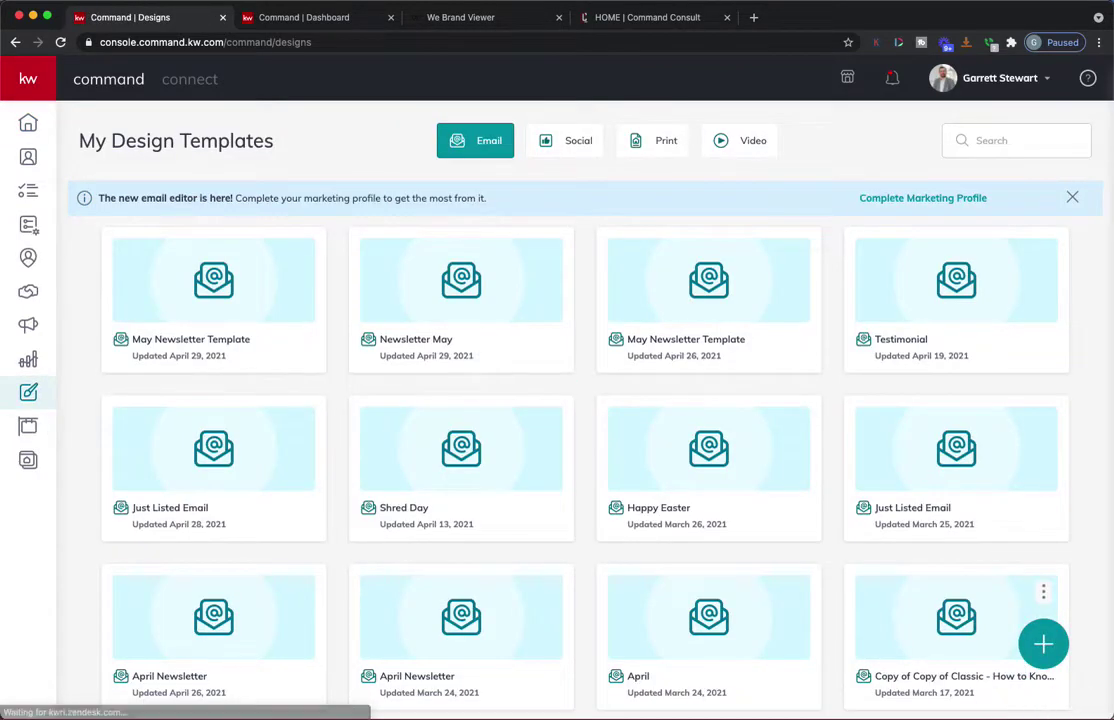
{"action": "left_click", "coordinate": [1058, 662]}
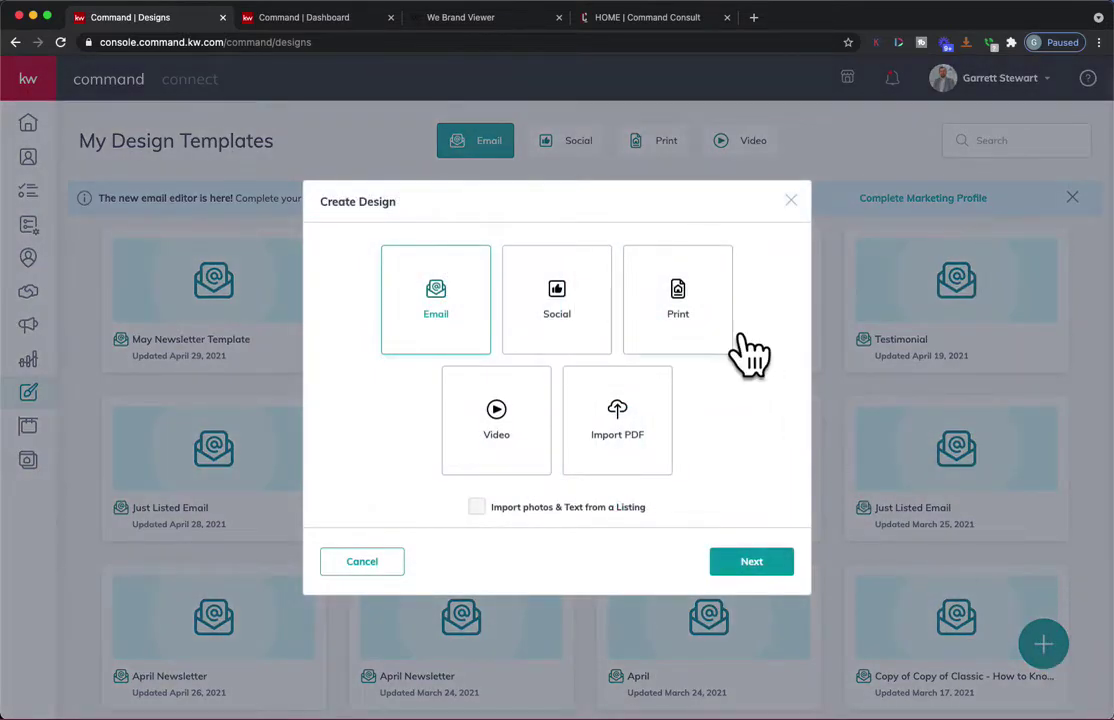
{"action": "left_click", "coordinate": [716, 326]}
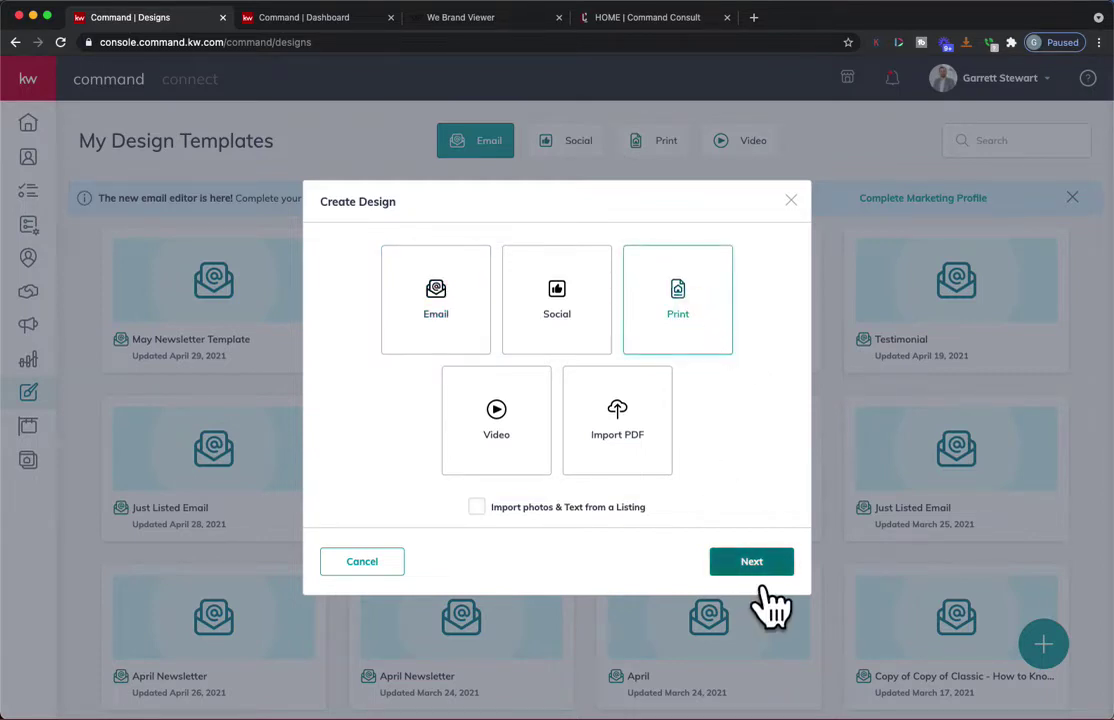
{"action": "left_click", "coordinate": [764, 587]}
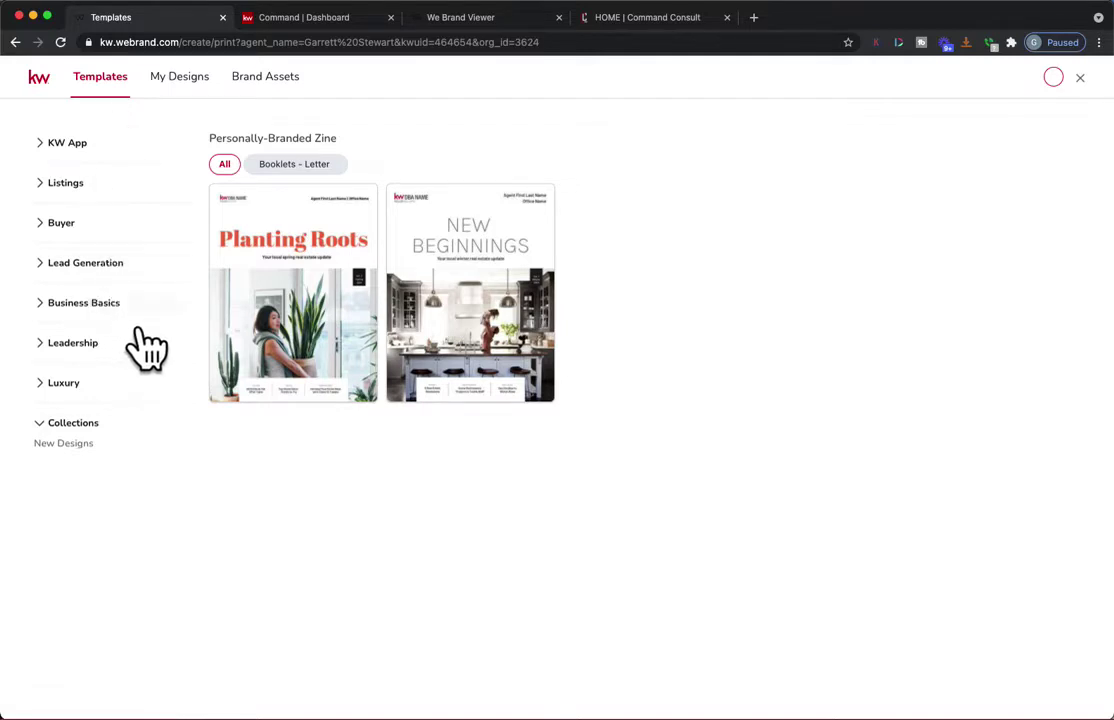
- Find the Personally-Branded Zine templates under Lead Generation and use the Planting Roots (Q2 Magazine) template
{"action": "left_click", "coordinate": [117, 302]}
{"action": "left_click", "coordinate": [117, 302]}
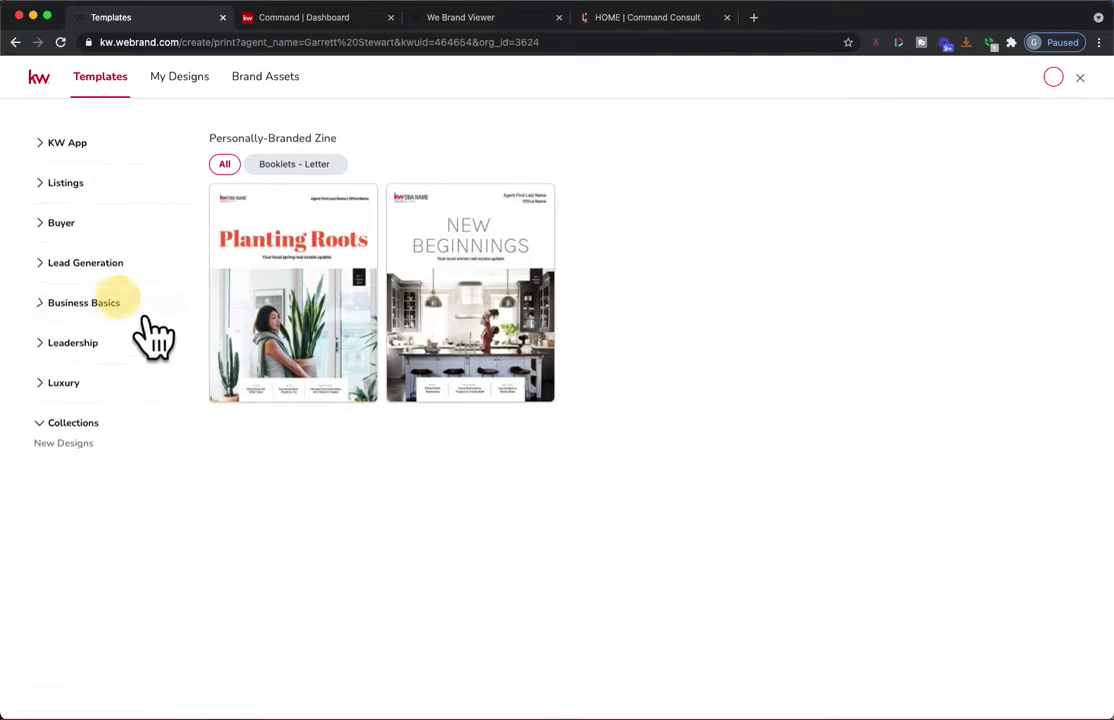
{"action": "left_click", "coordinate": [118, 266]}
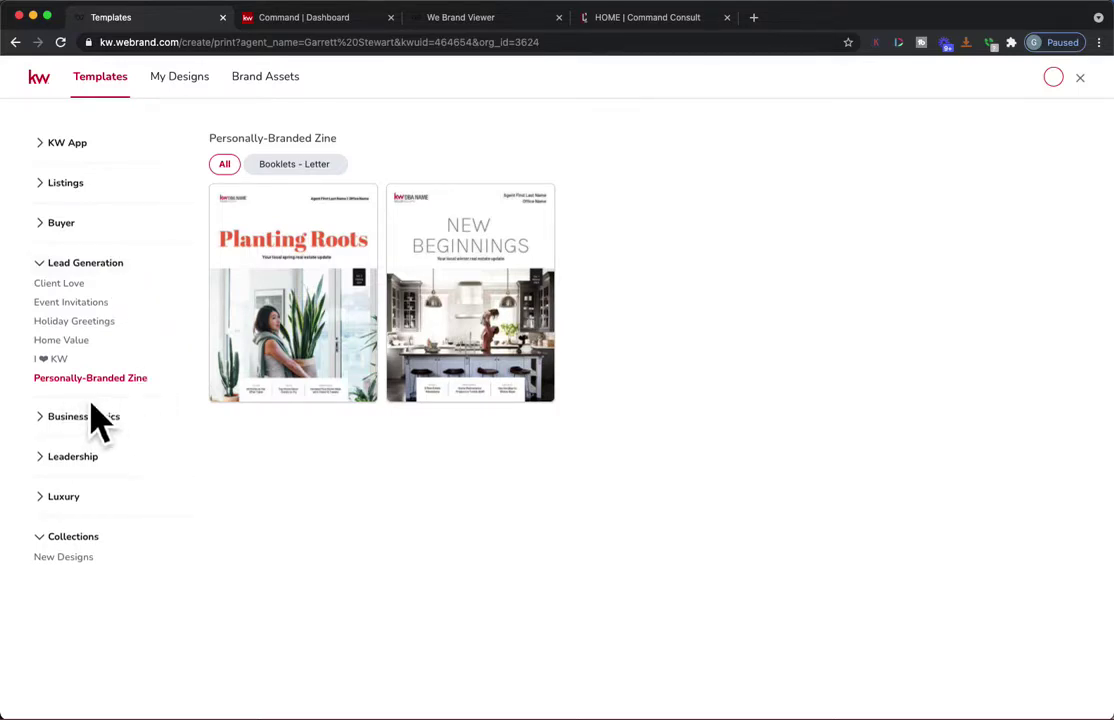
{"action": "left_click", "coordinate": [104, 565]}
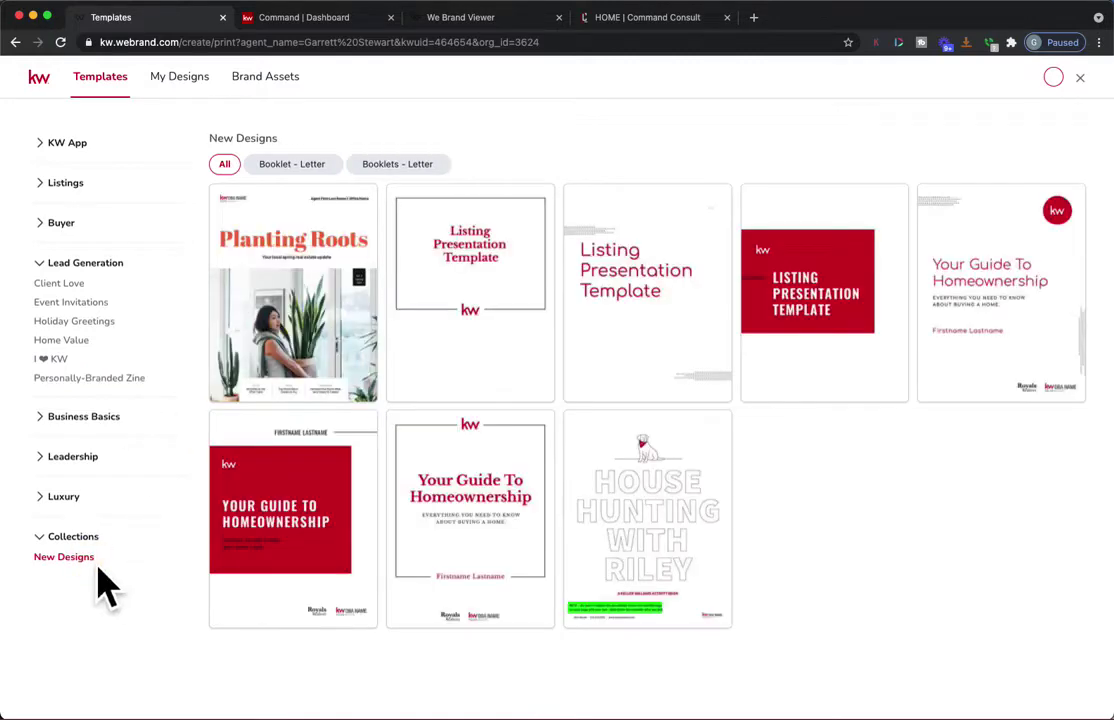
{"action": "left_click", "coordinate": [105, 378]}
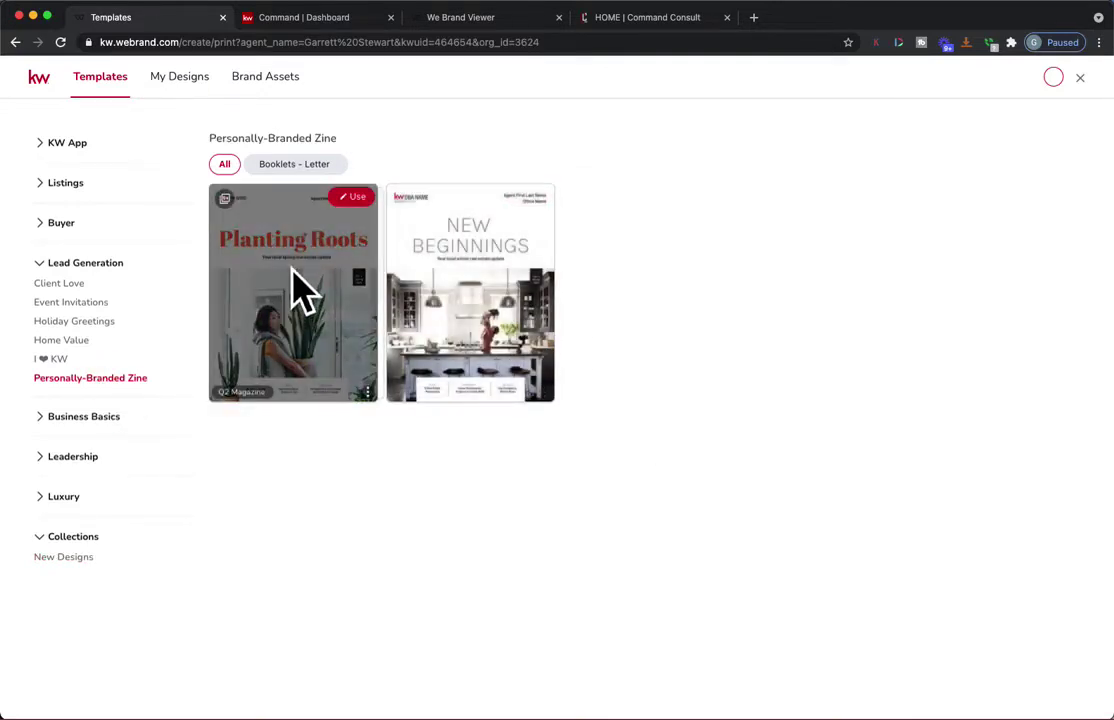
{"action": "left_click", "coordinate": [367, 205]}
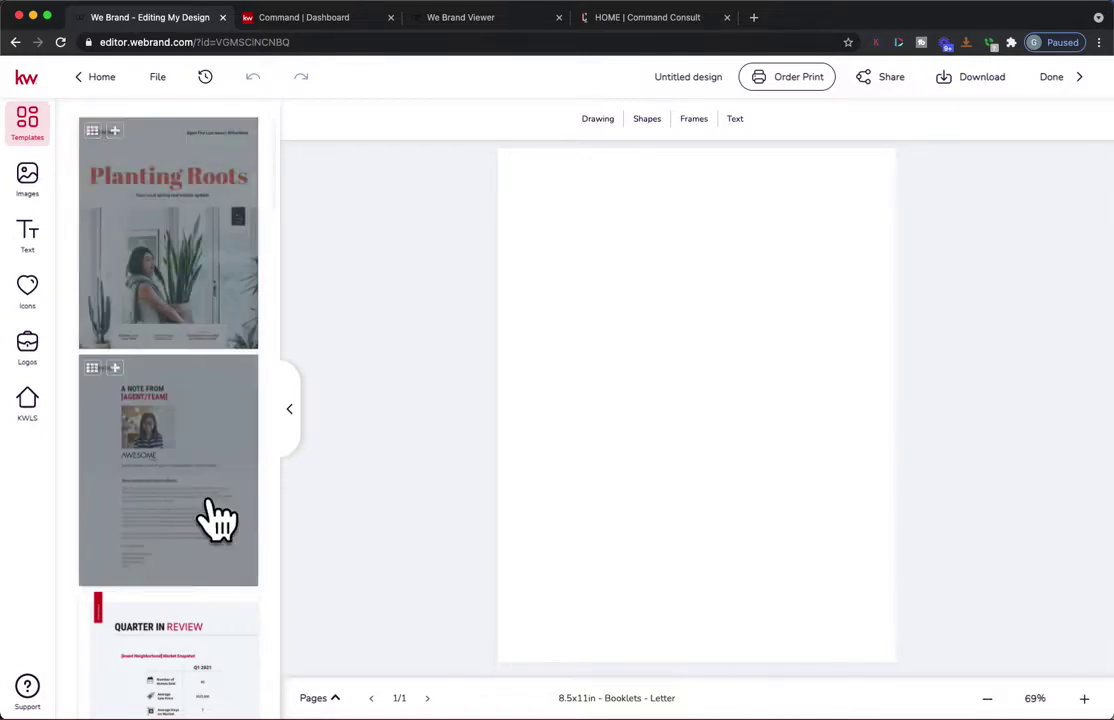
- Add the Planting Roots cover template to the blank design as a new page
{"action": "scroll", "coordinate": [216, 516], "scroll_direction": "down", "scroll_amount": 3}
{"action": "scroll", "coordinate": [216, 516], "scroll_direction": "up", "scroll_amount": 2}
{"action": "scroll", "coordinate": [216, 500], "scroll_direction": "up", "scroll_amount": 1}
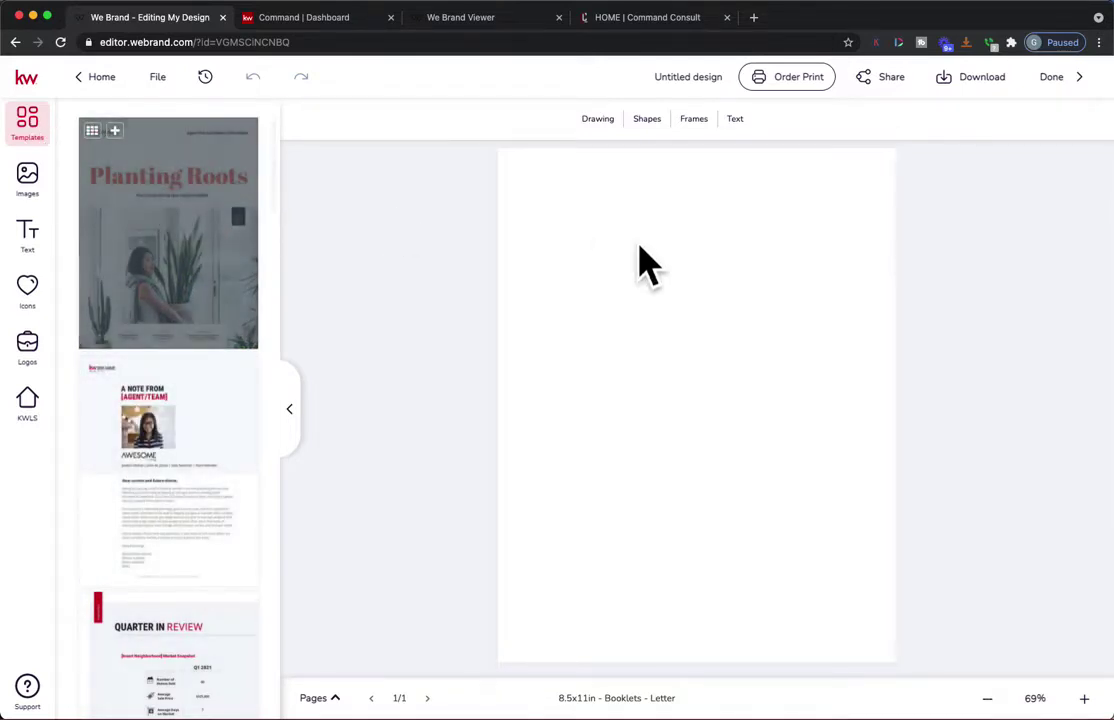
{"action": "left_click", "coordinate": [149, 169]}
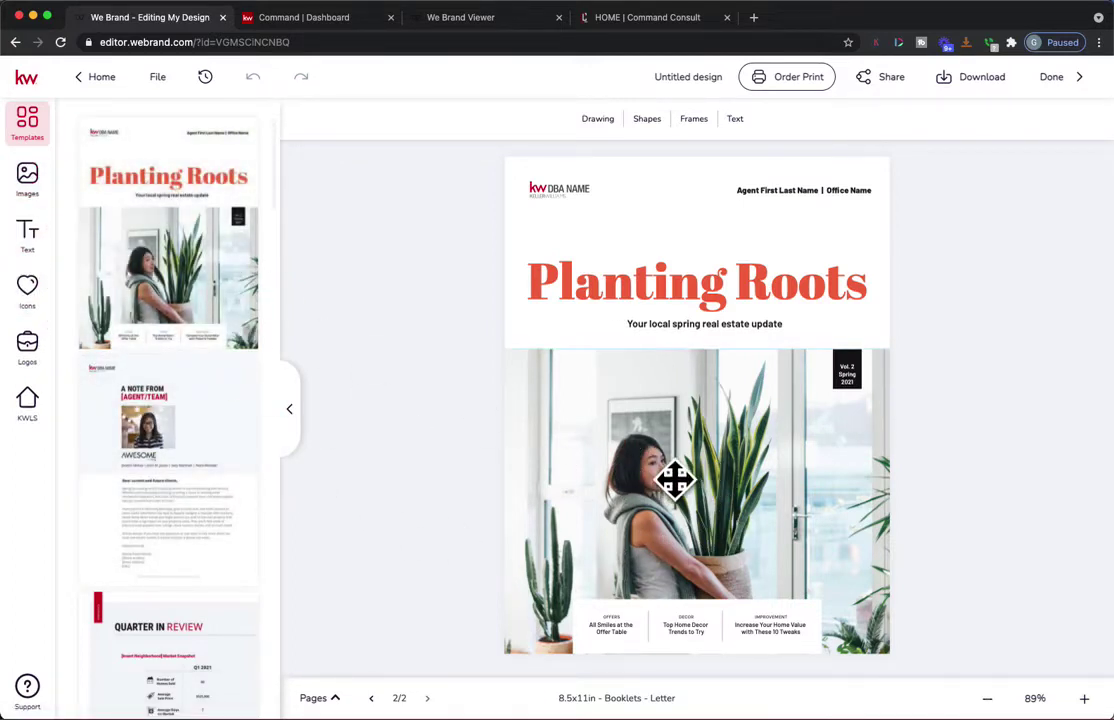
- Replace the cover's placeholder KW DBA Name logo with the dark-text KW Group One logo from the saved assets
{"action": "left_click", "coordinate": [30, 183]}
{"action": "left_click", "coordinate": [76, 118]}
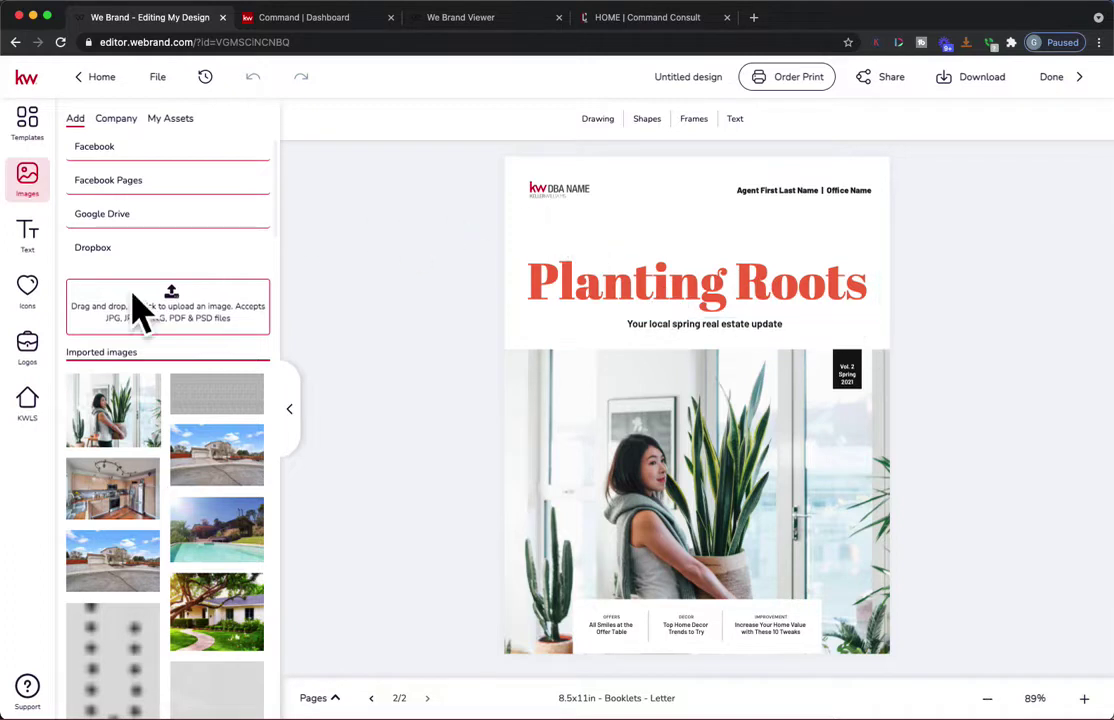
{"action": "left_click", "coordinate": [60, 380]}
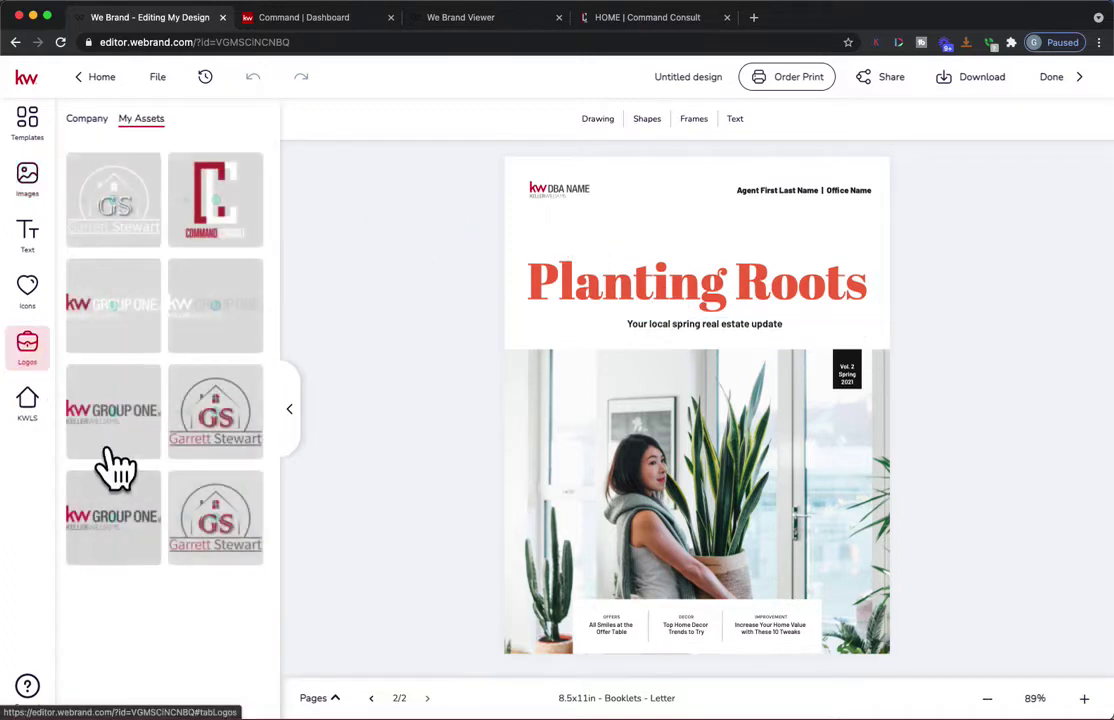
{"action": "left_click_drag", "start_coordinate": [142, 552], "coordinate": [578, 218]}
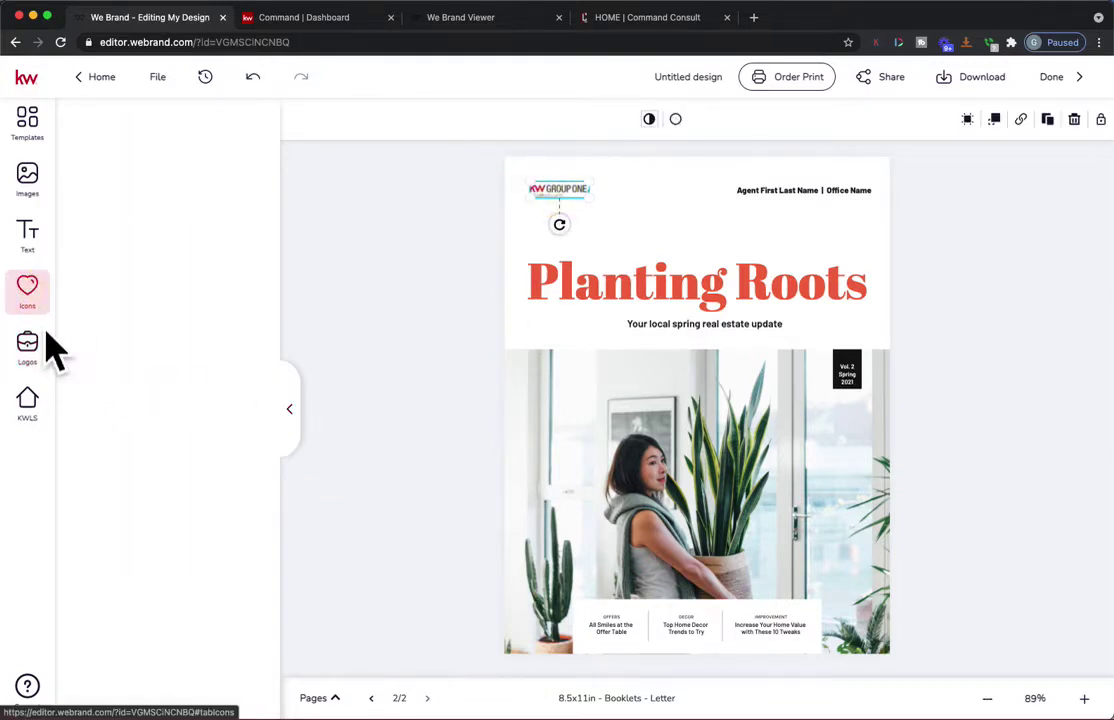
- Add the red GS house logo to the cover, shrunk and placed just beside the KW Group One logo
{"action": "left_click", "coordinate": [40, 134]}
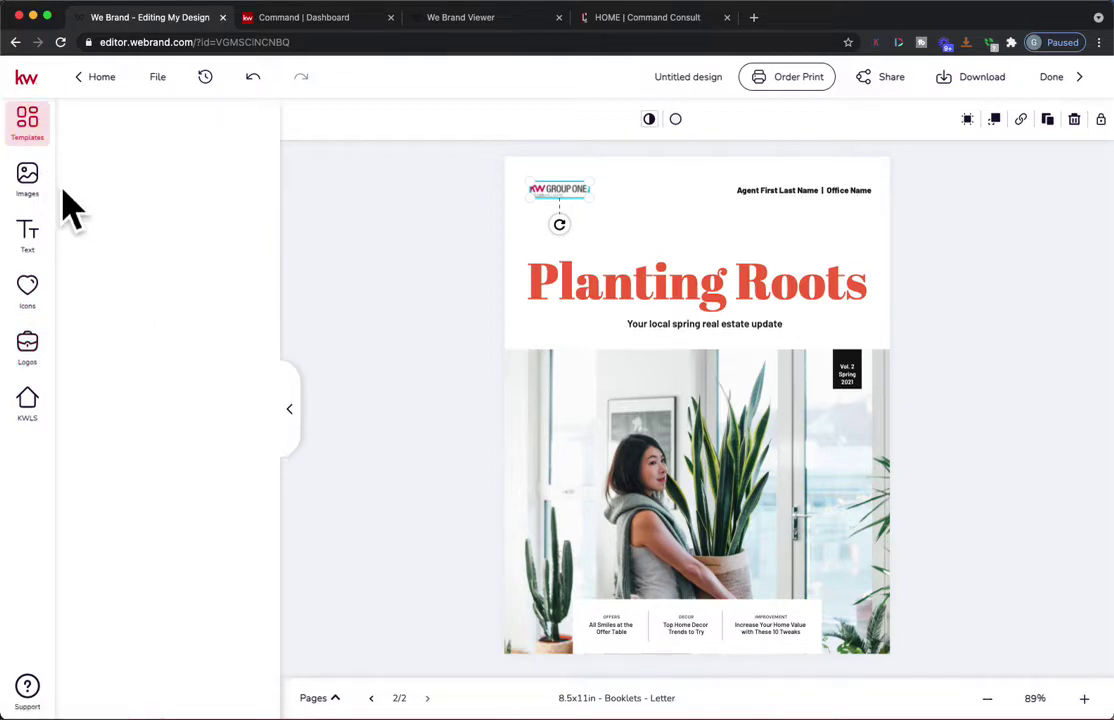
{"action": "left_click", "coordinate": [639, 266]}
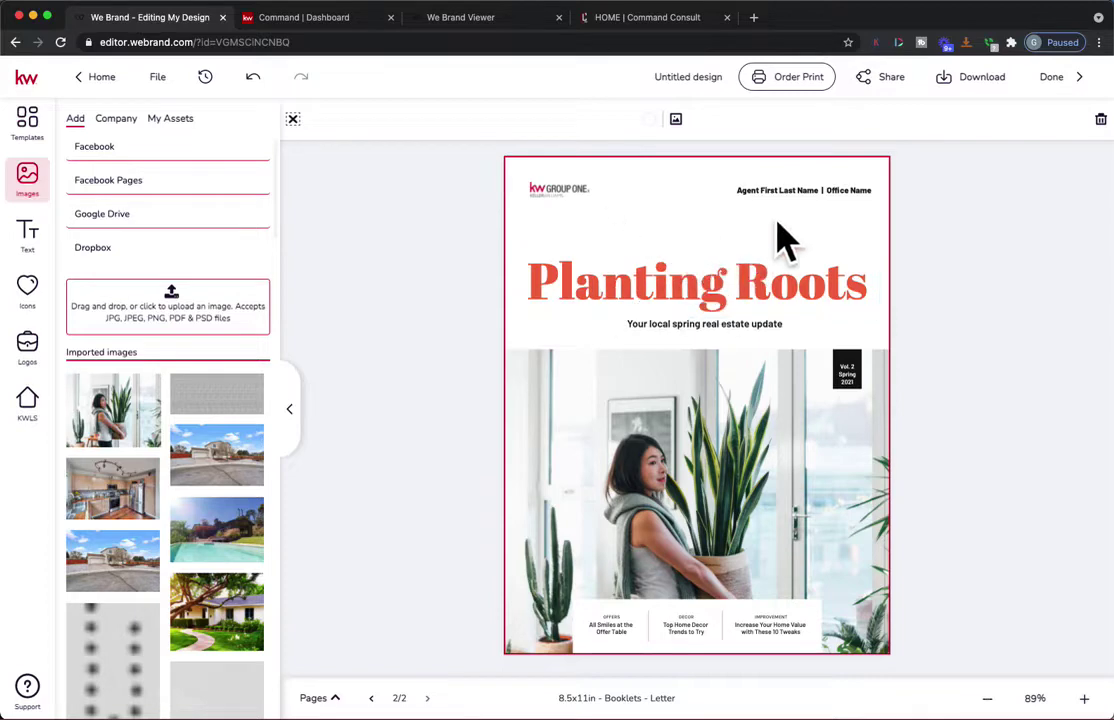
{"action": "left_click", "coordinate": [45, 352]}
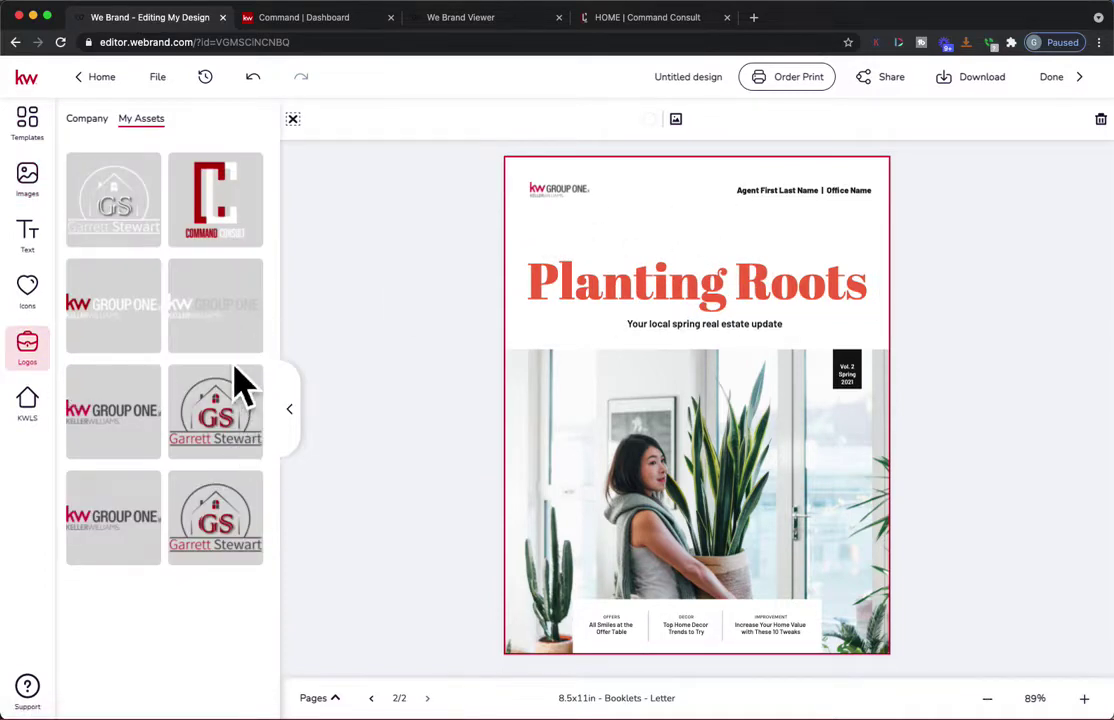
{"action": "left_click", "coordinate": [264, 447]}
{"action": "left_click_drag", "start_coordinate": [714, 390], "coordinate": [716, 291]}
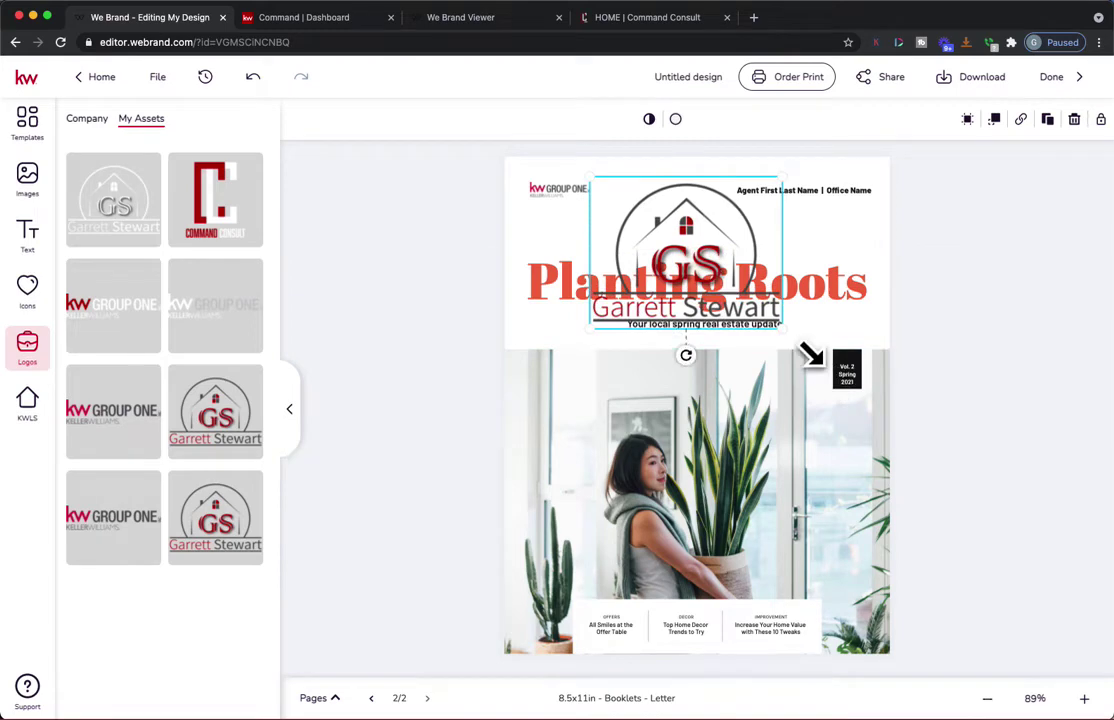
{"action": "left_click_drag", "start_coordinate": [770, 333], "coordinate": [651, 235]}
{"action": "left_click", "coordinate": [682, 254]}
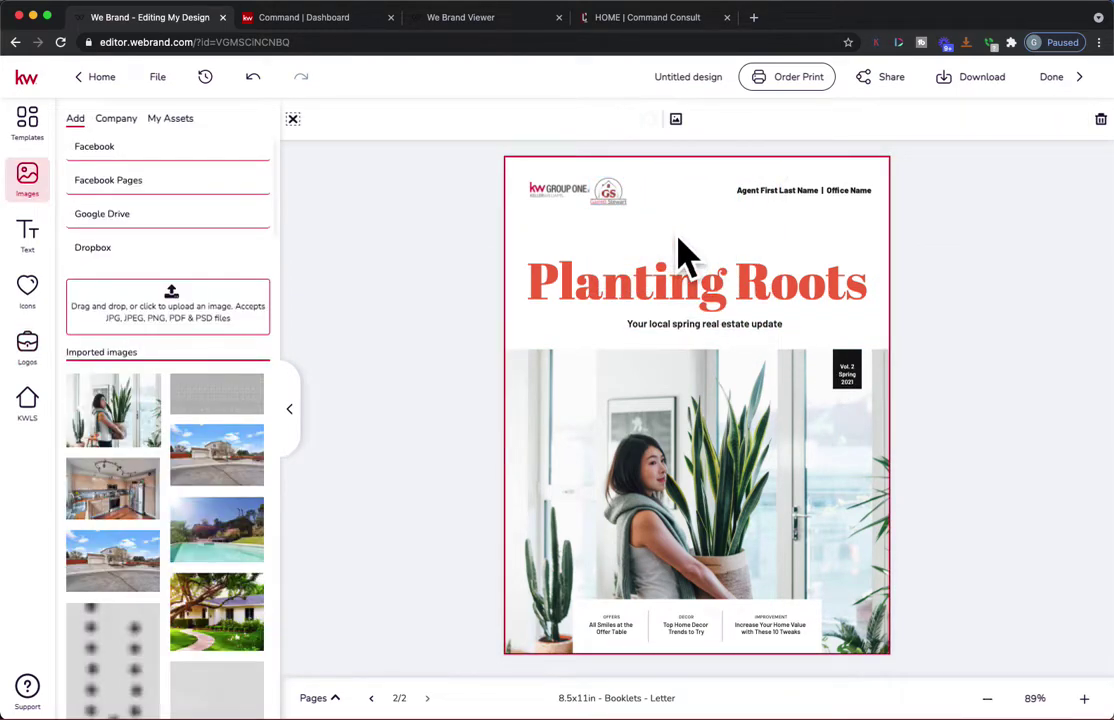
- Replace the cover's header placeholders with the agent's full name and "Your Realtor", and save the text change
{"action": "left_click", "coordinate": [797, 211]}
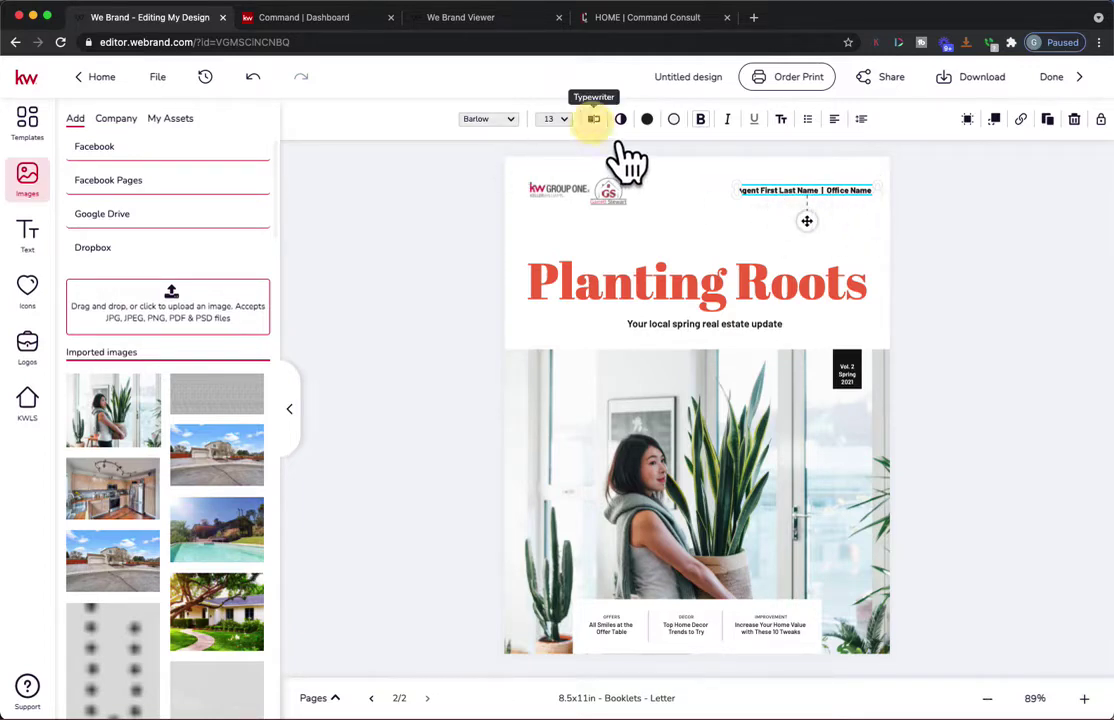
{"action": "left_click", "coordinate": [594, 120]}
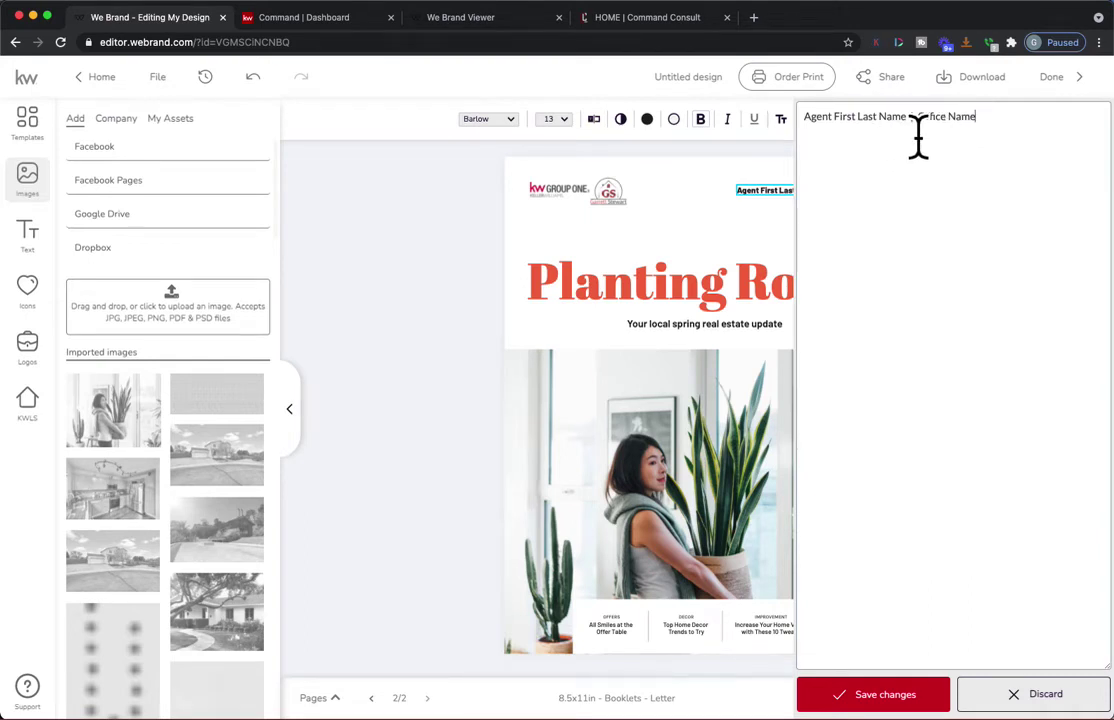
{"action": "left_click", "coordinate": [816, 140]}
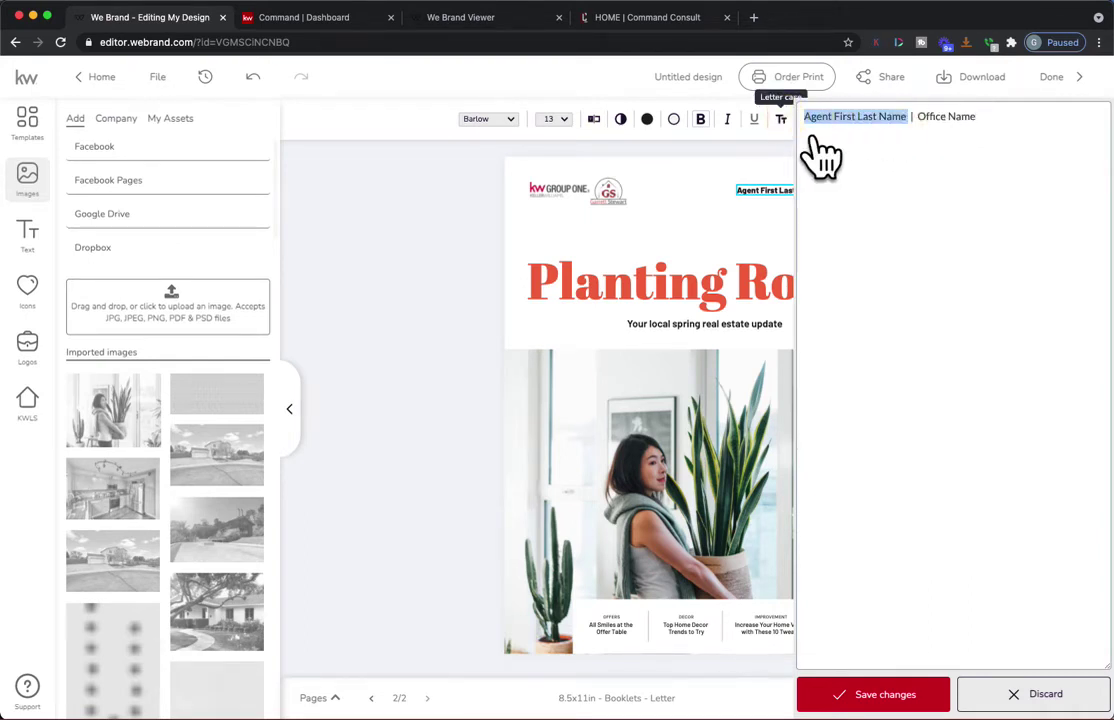
{"action": "type", "text": "Garret"}
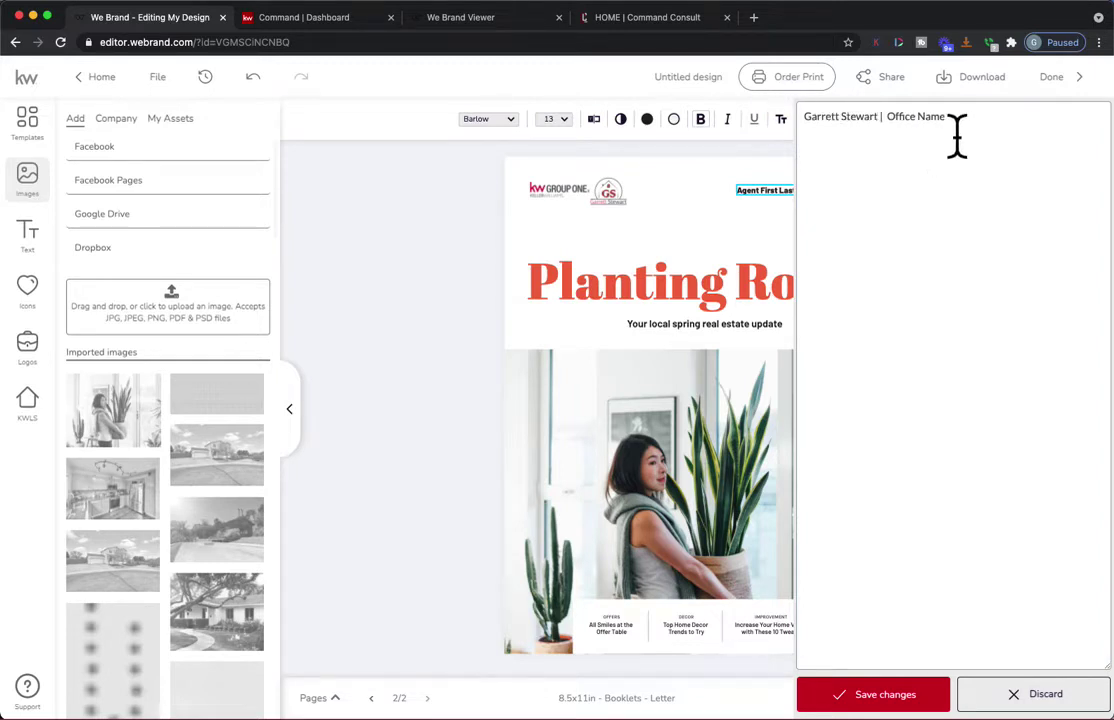
{"action": "left_click_drag", "start_coordinate": [948, 137], "coordinate": [887, 137]}
{"action": "type", "text": "Your Realtor"}
{"action": "left_click", "coordinate": [885, 694]}
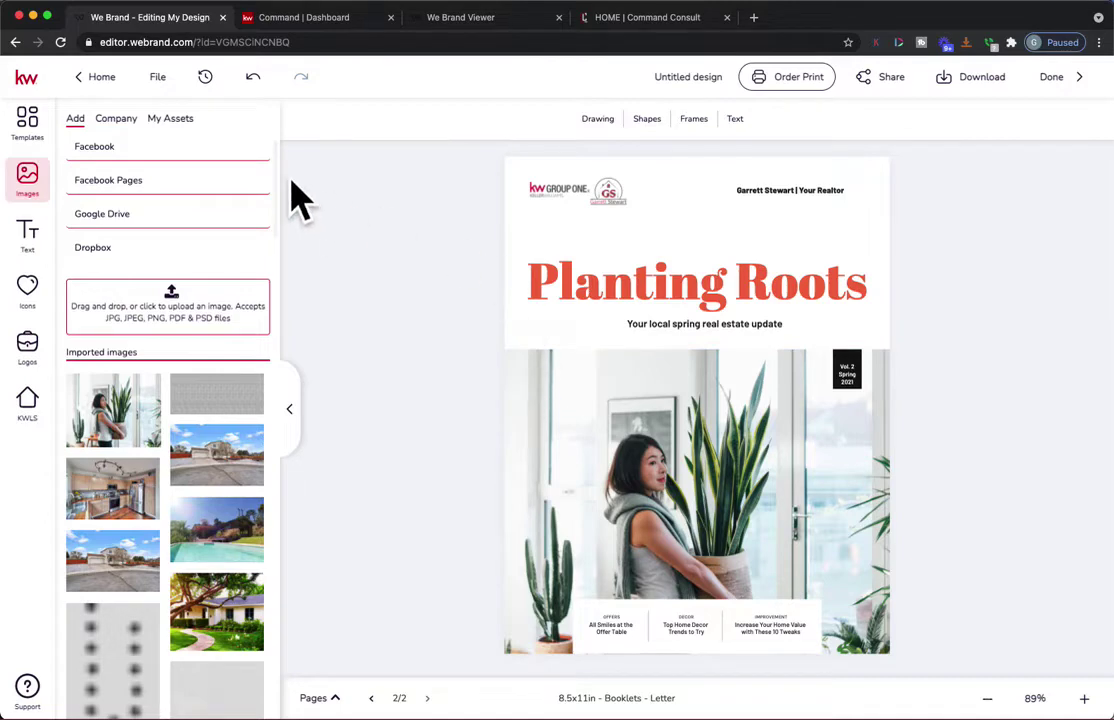
- Save the magazine design, keeping auto-save enabled
{"action": "left_click", "coordinate": [160, 80]}
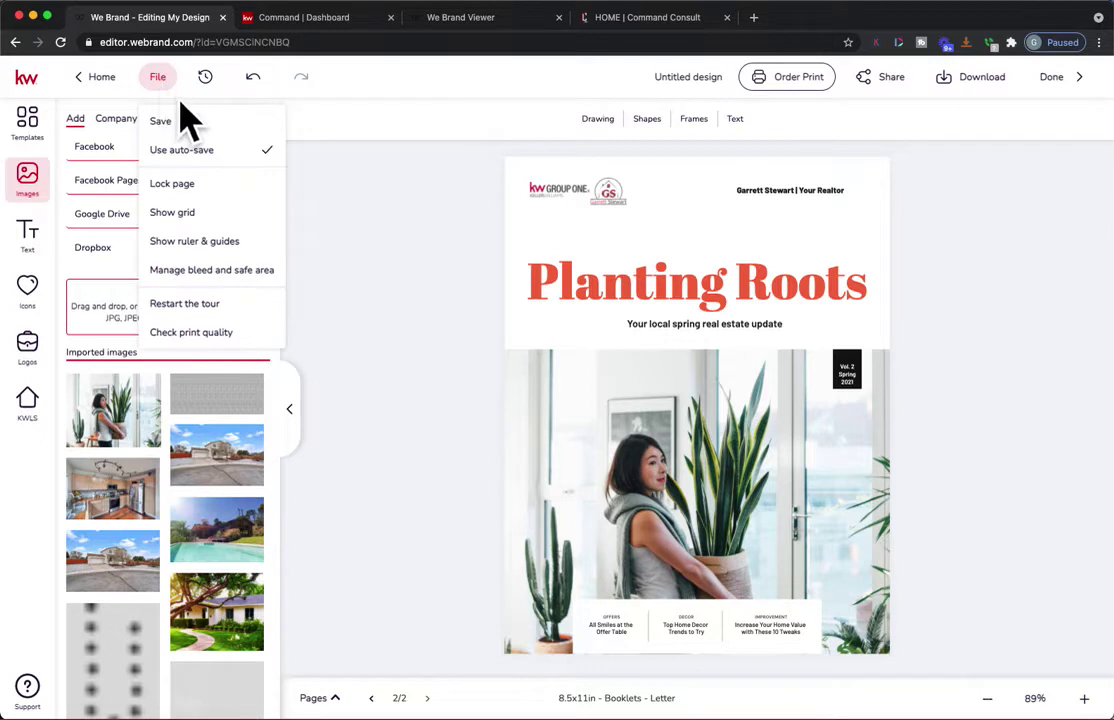
{"action": "left_click", "coordinate": [266, 152]}
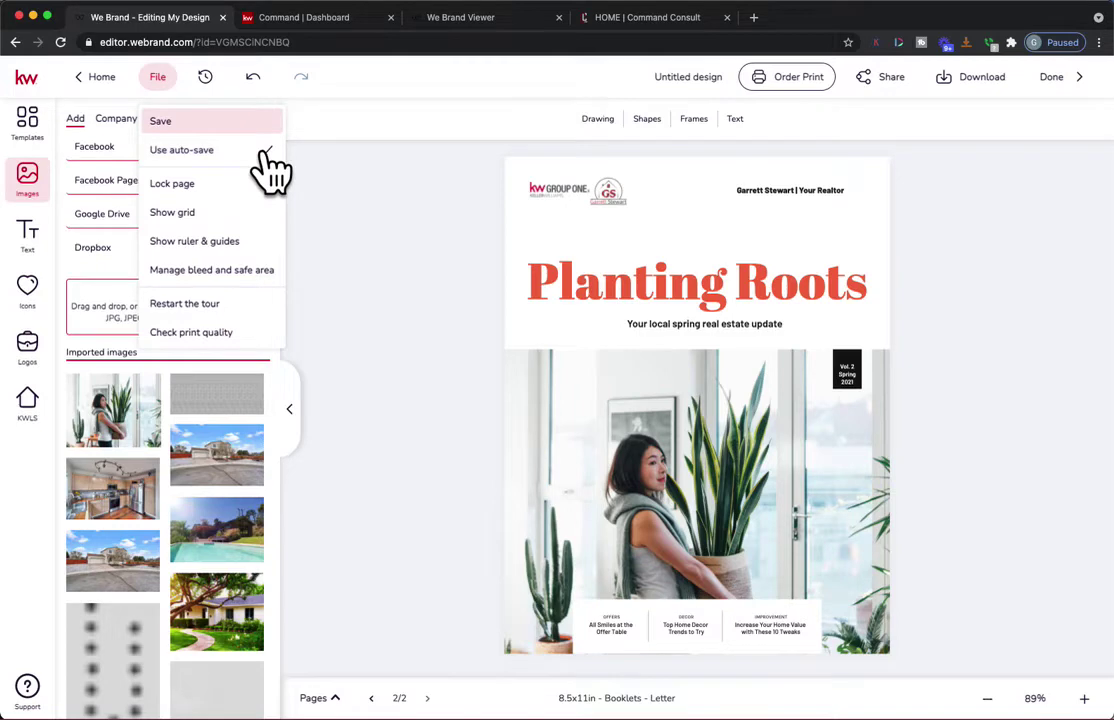
{"action": "left_click", "coordinate": [266, 153]}
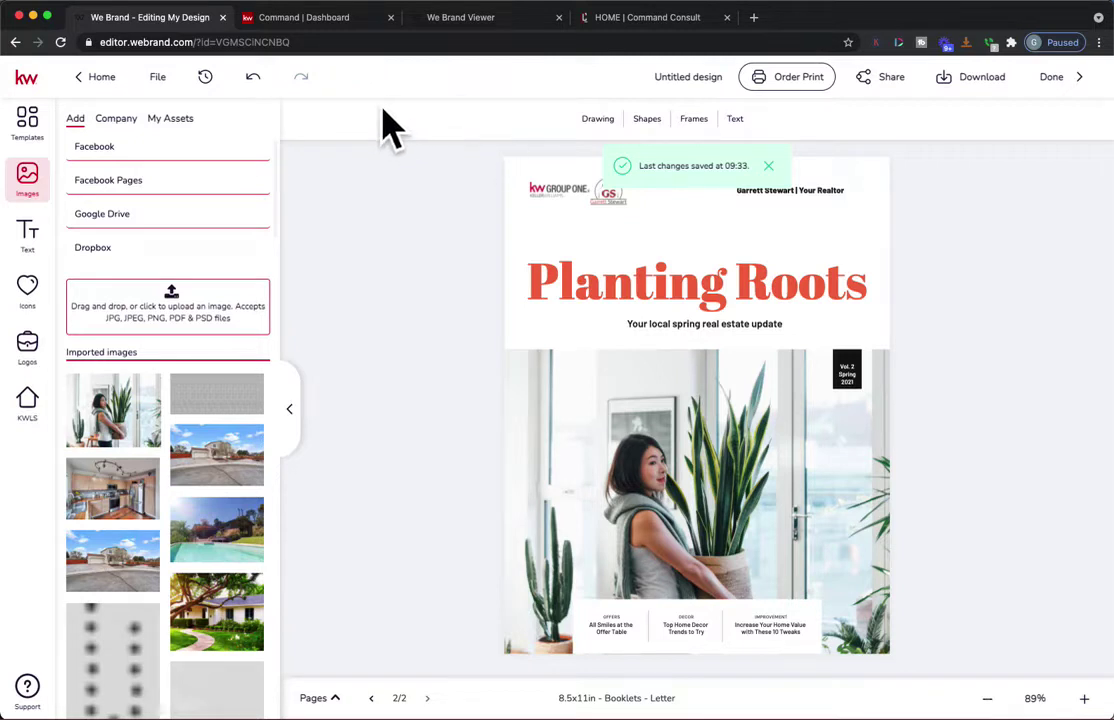
- Rename the untitled design as "Q2 Magazine"
{"action": "left_click", "coordinate": [705, 80]}
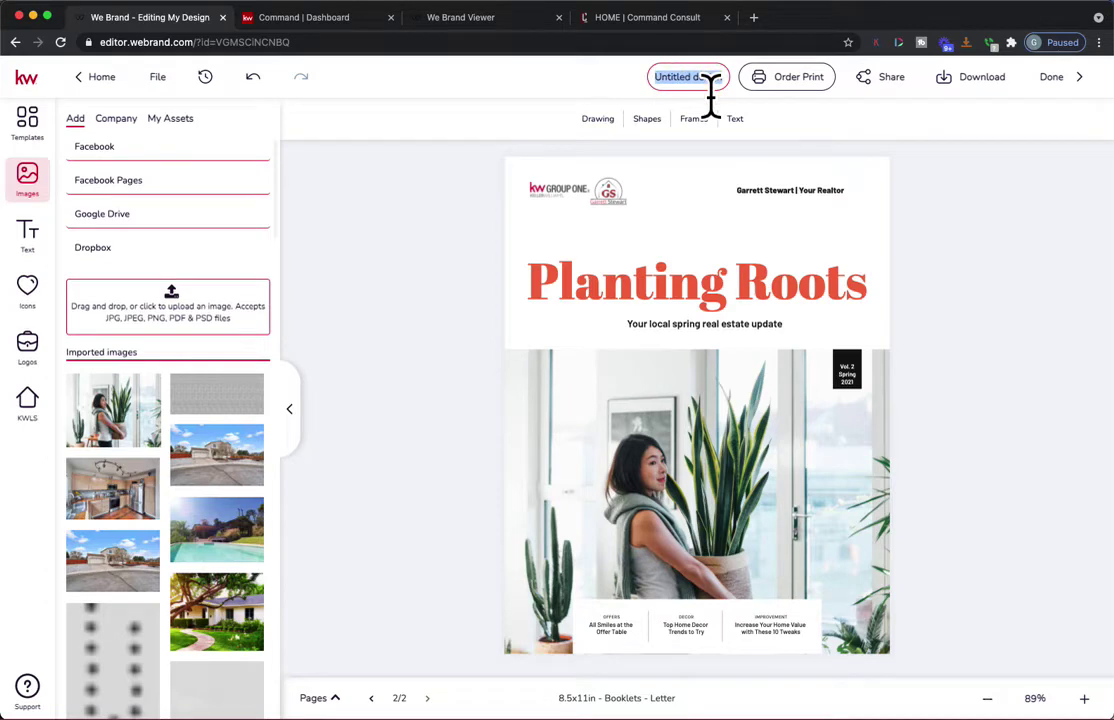
{"action": "type", "text": "Q2 Magazi"}
{"action": "key", "text": "Return"}
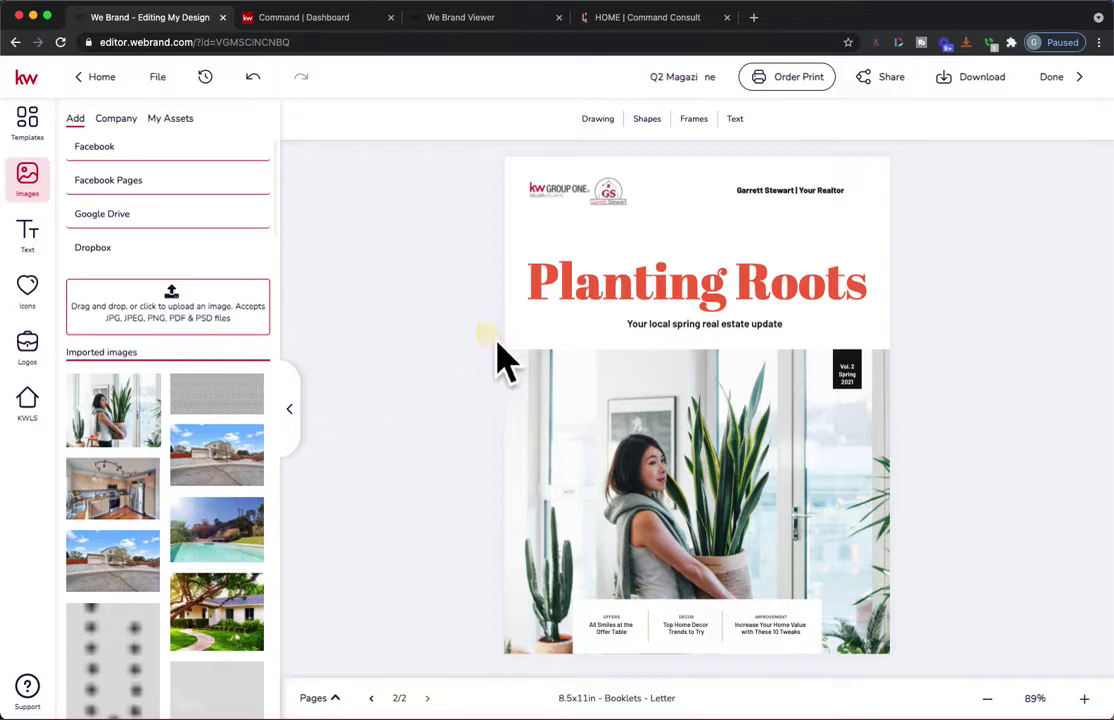
- Add the "A Note From [Agent/Team]" template layout as a new page after the cover
{"action": "left_click", "coordinate": [710, 265]}
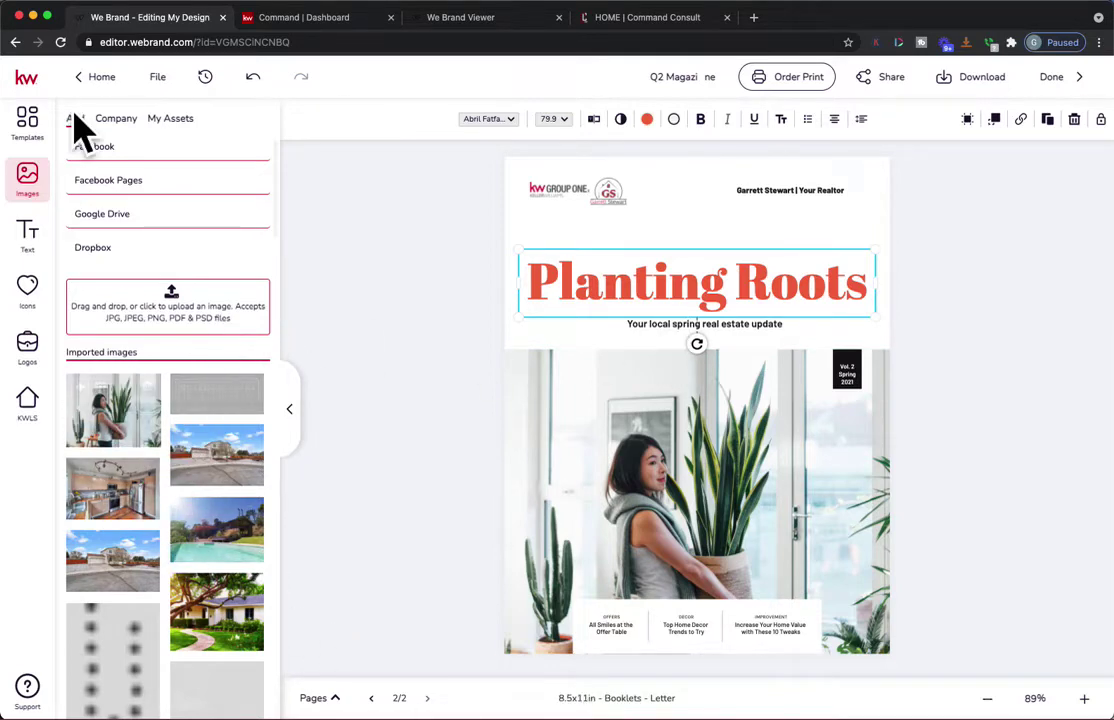
{"action": "left_click", "coordinate": [30, 125]}
{"action": "mouse_move", "coordinate": [211, 442]}
{"action": "scroll", "coordinate": [211, 442], "scroll_direction": "down", "scroll_amount": 2}
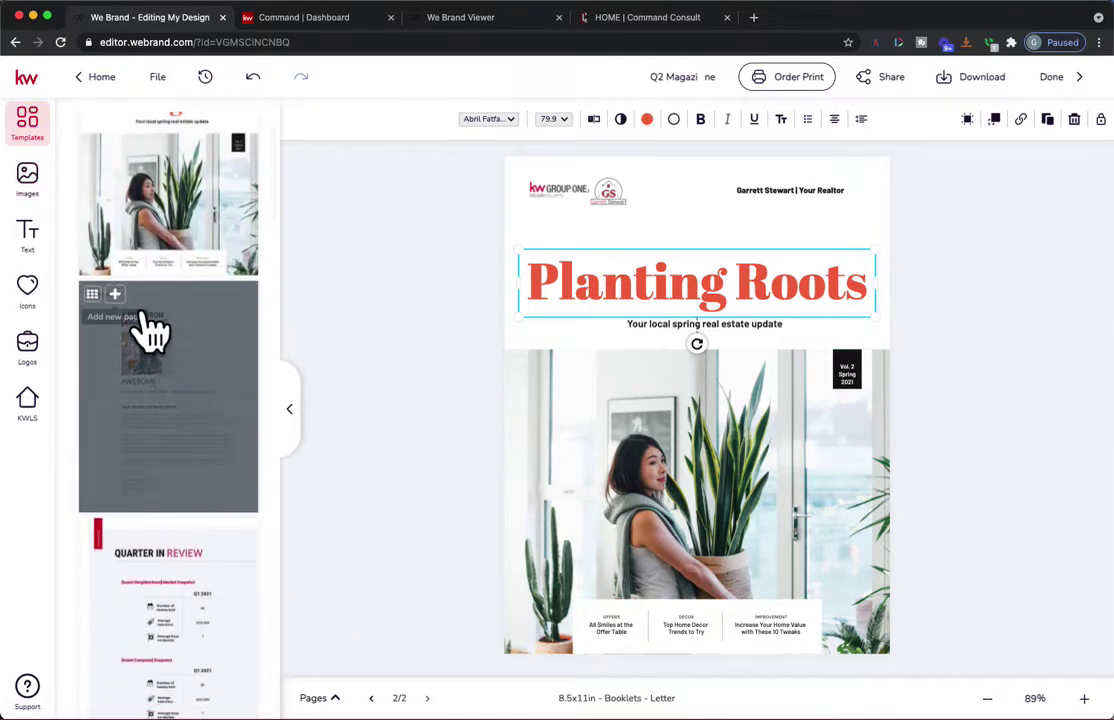
{"action": "left_click", "coordinate": [150, 314]}
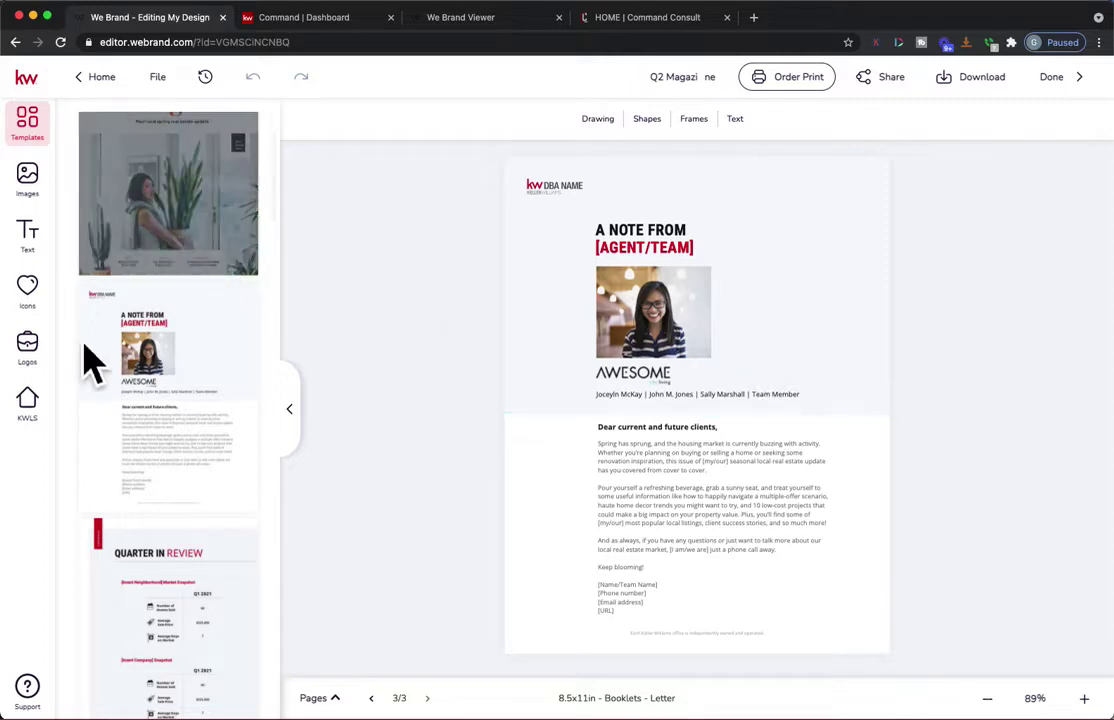
- Replace the portrait on the note page with the agent's own kitchen photo, IMG_1391 2.JPG
{"action": "left_click", "coordinate": [62, 200]}
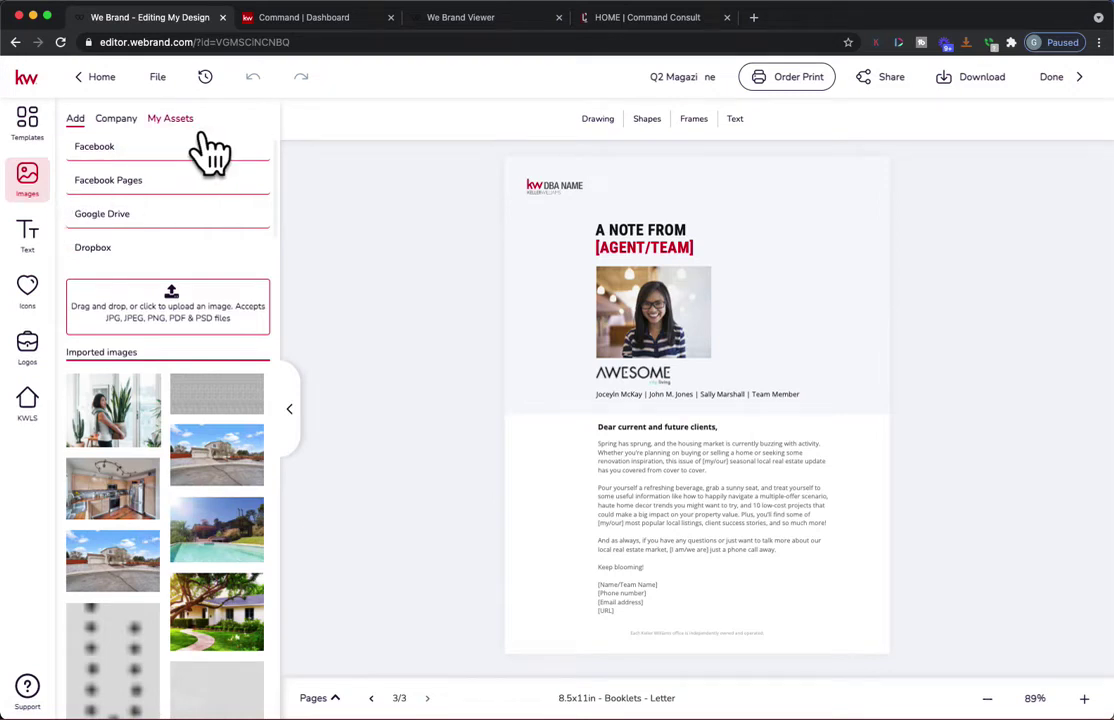
{"action": "left_click", "coordinate": [172, 120]}
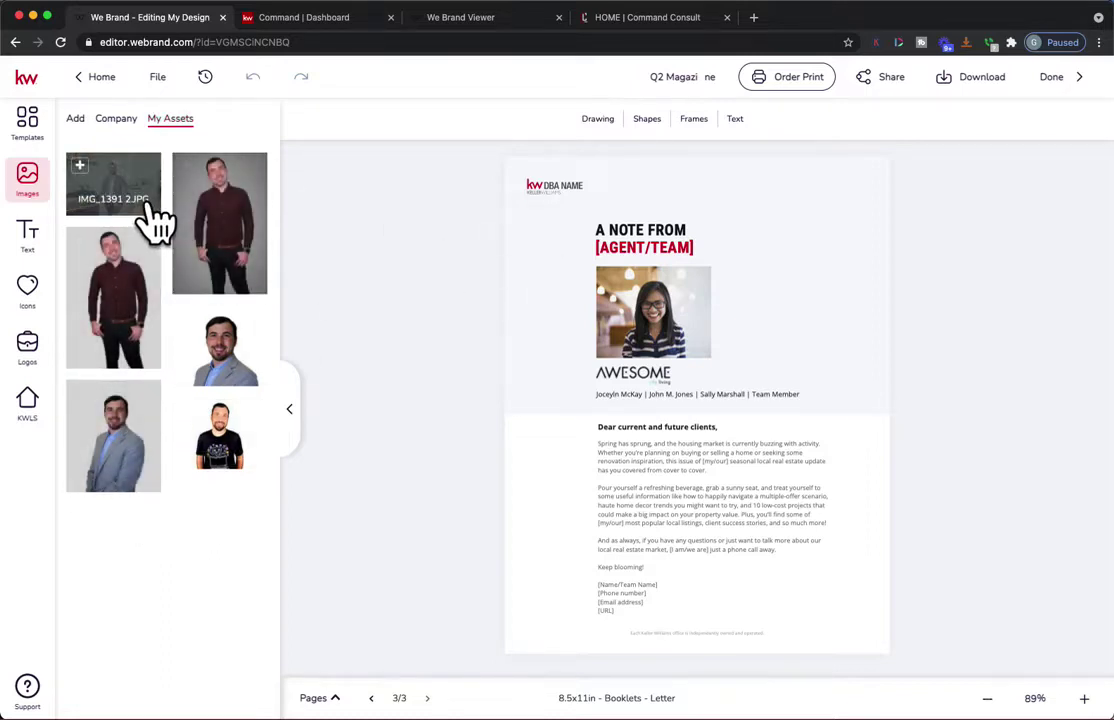
{"action": "left_click_drag", "start_coordinate": [145, 205], "coordinate": [694, 346]}
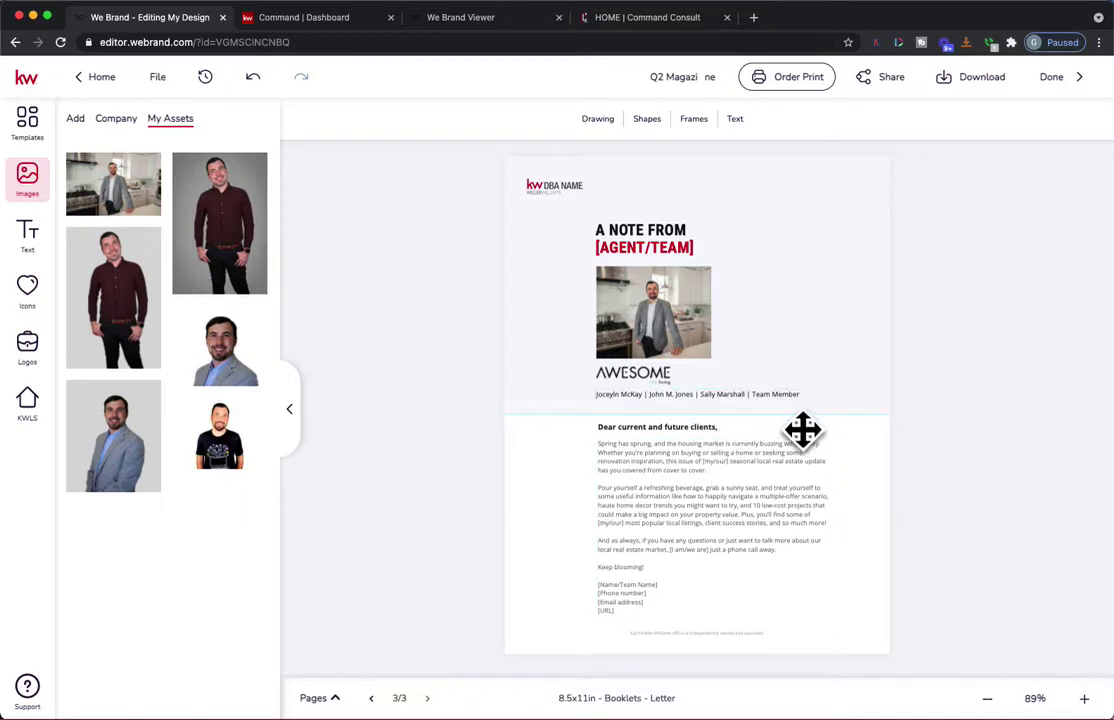
- Replace the team member names on the note page with the agent's full name and save the text change
{"action": "left_click", "coordinate": [737, 394]}
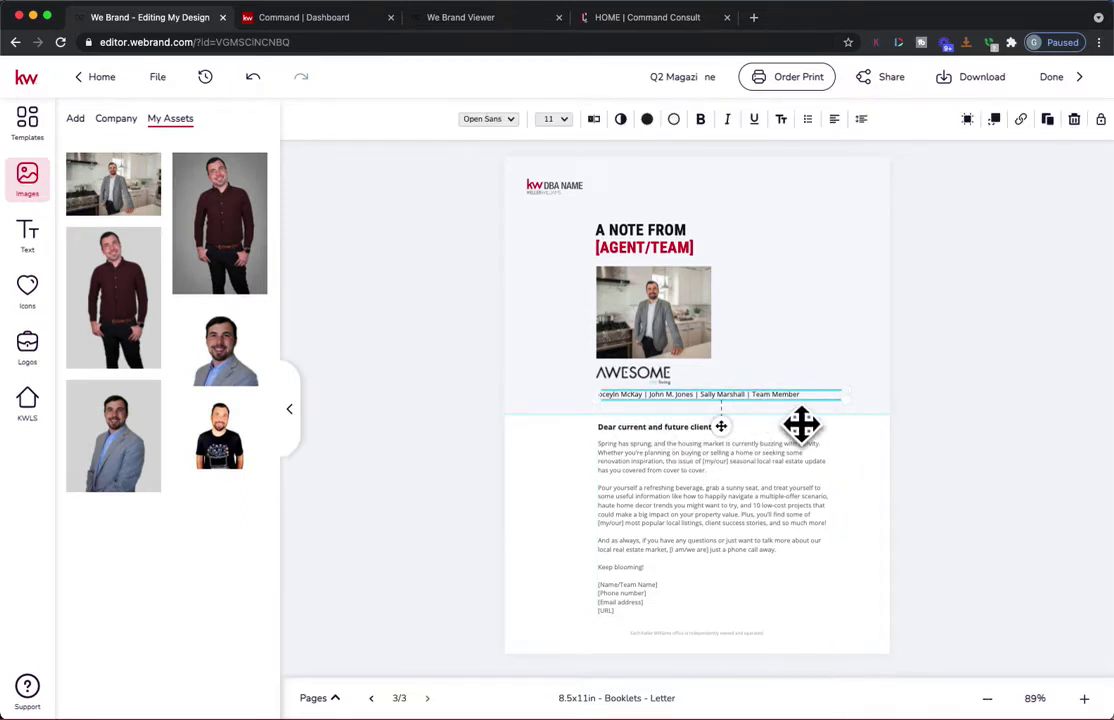
{"action": "left_click", "coordinate": [596, 121]}
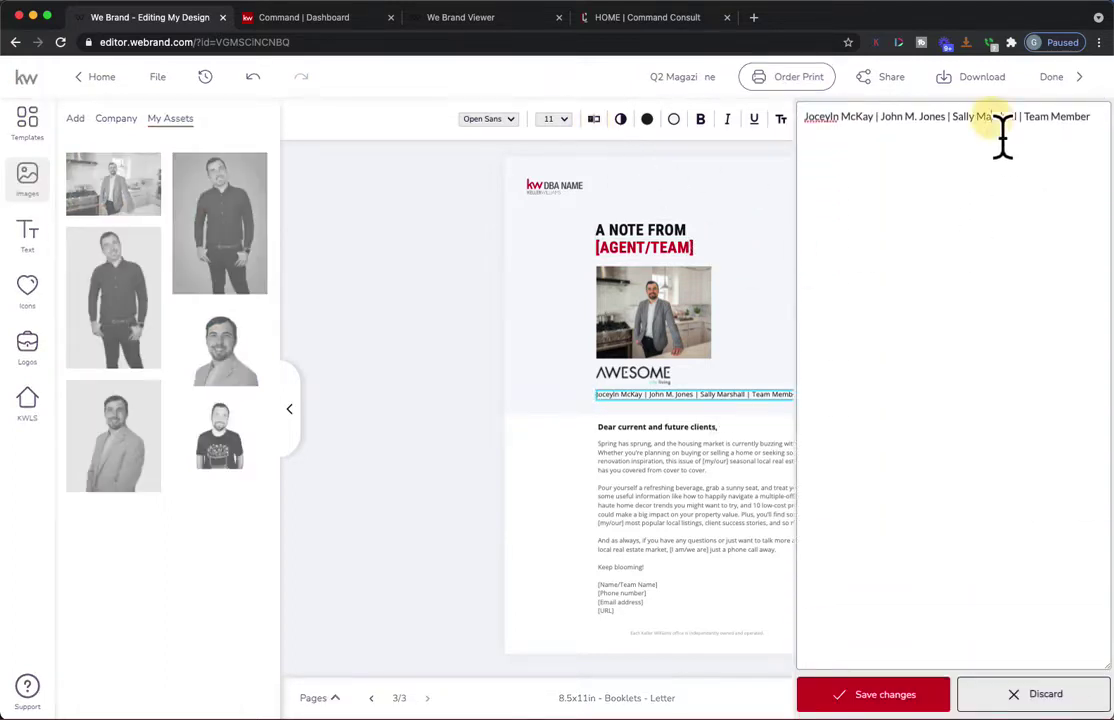
{"action": "triple_click", "coordinate": [1002, 137]}
{"action": "type", "text": "Garrett Stewart"}
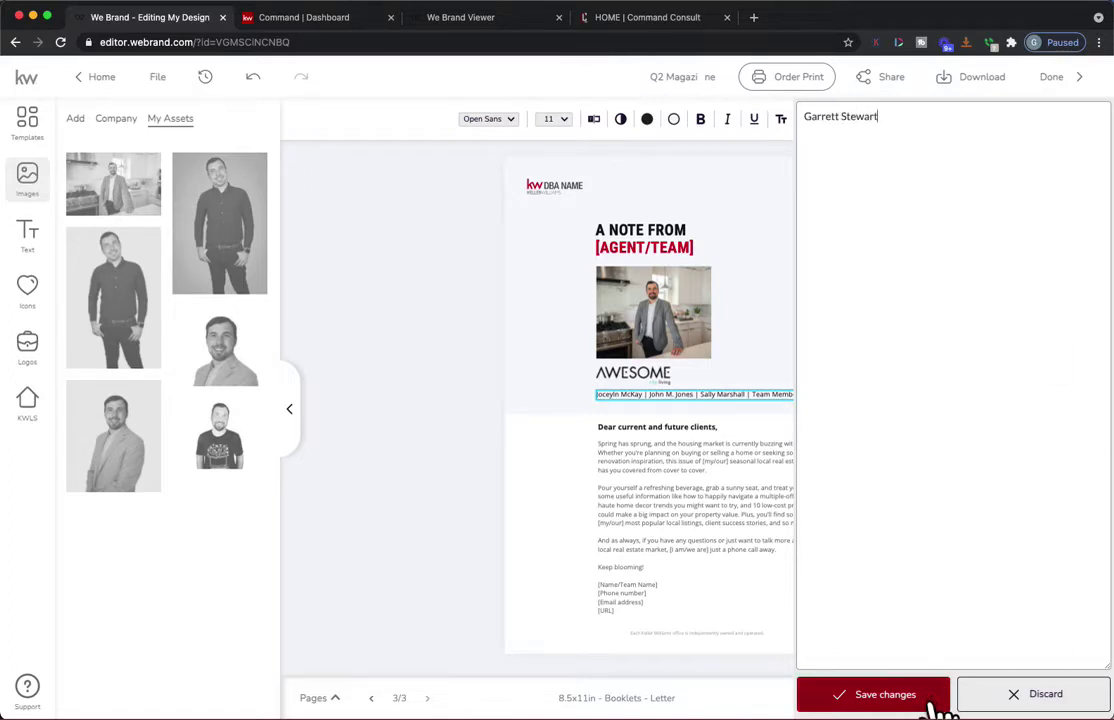
{"action": "left_click", "coordinate": [884, 694]}
{"action": "left_click", "coordinate": [575, 465]}
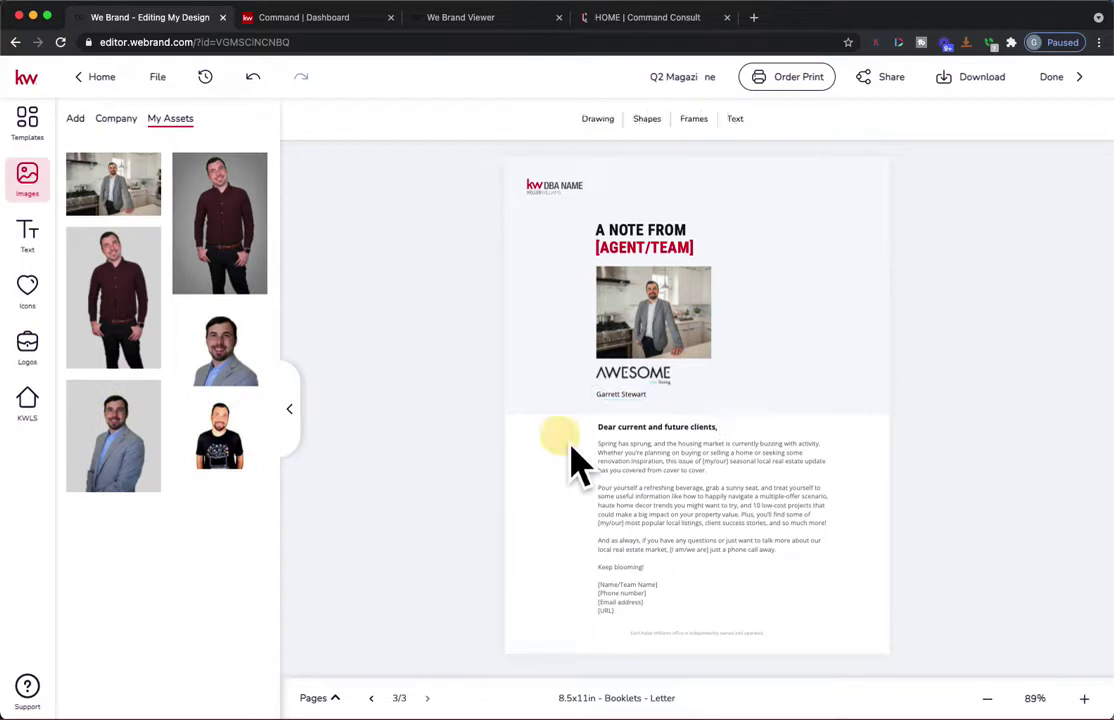
- Replace the note page's Awesome logo with the red GS house logo, slightly enlarged, and delete the name line beneath it
{"action": "left_click", "coordinate": [675, 399]}
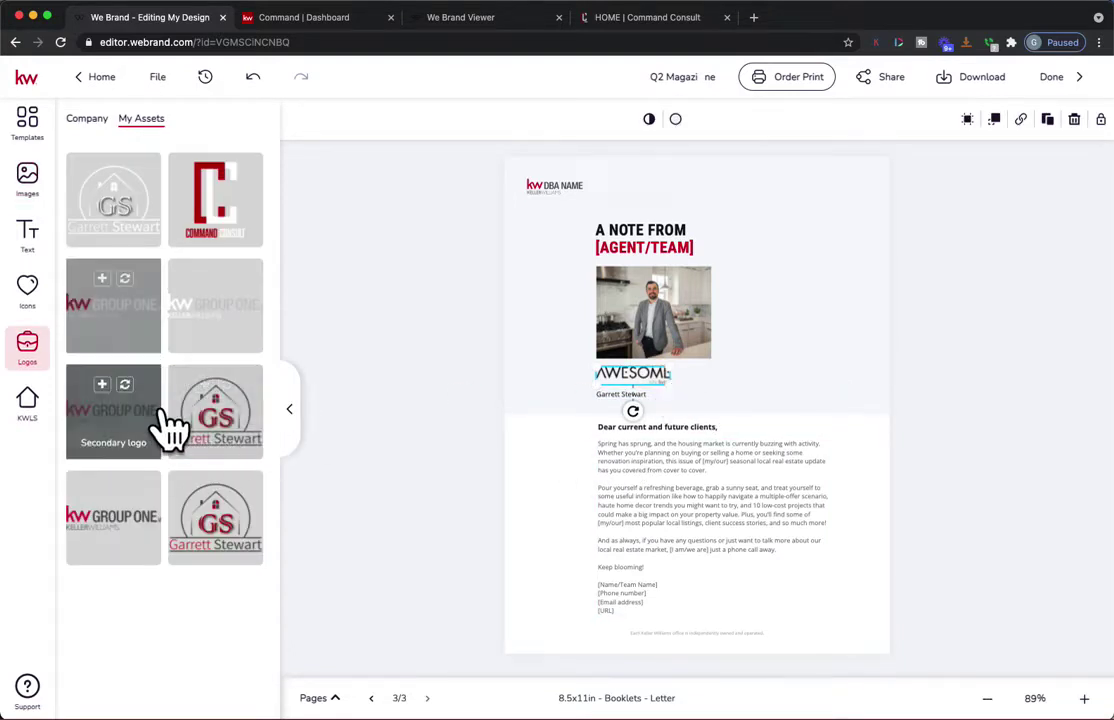
{"action": "left_click_drag", "start_coordinate": [155, 420], "coordinate": [660, 404]}
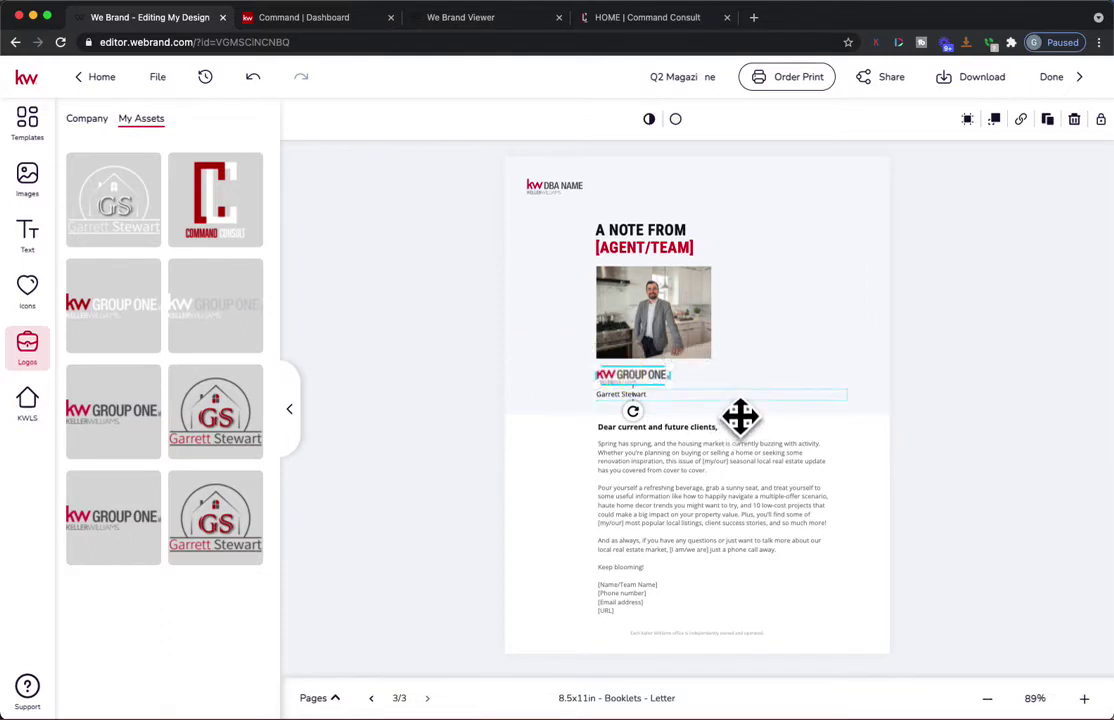
{"action": "left_click_drag", "start_coordinate": [215, 460], "coordinate": [696, 410]}
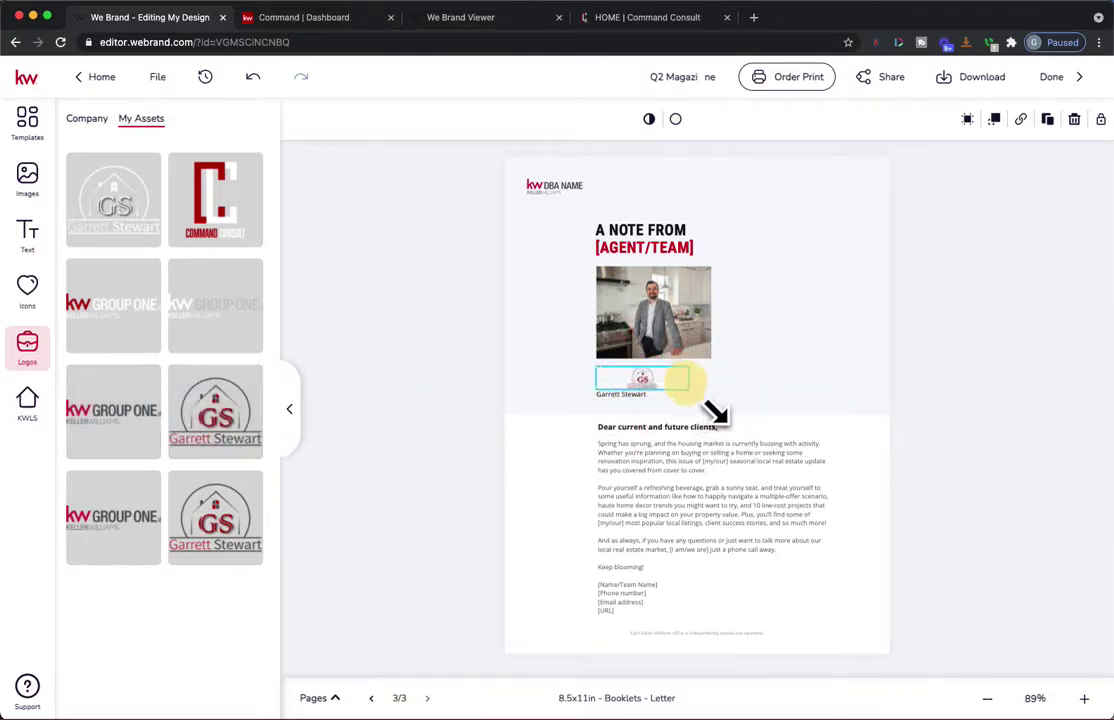
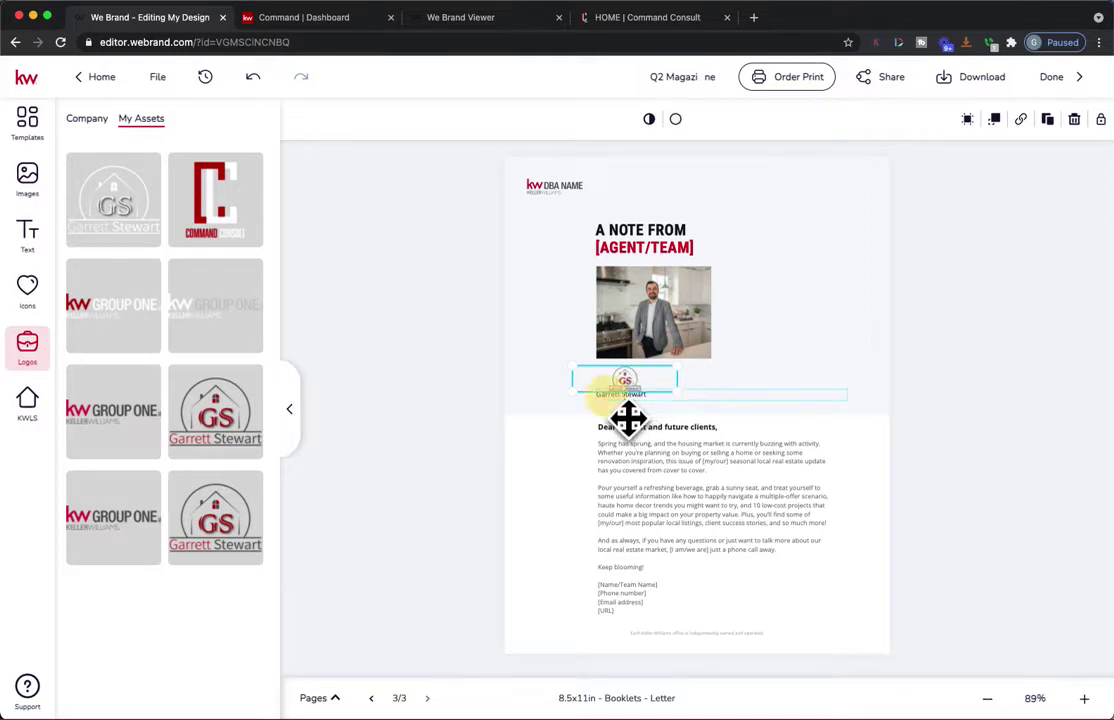
{"action": "left_click", "coordinate": [630, 397]}
{"action": "key", "text": "Delete"}
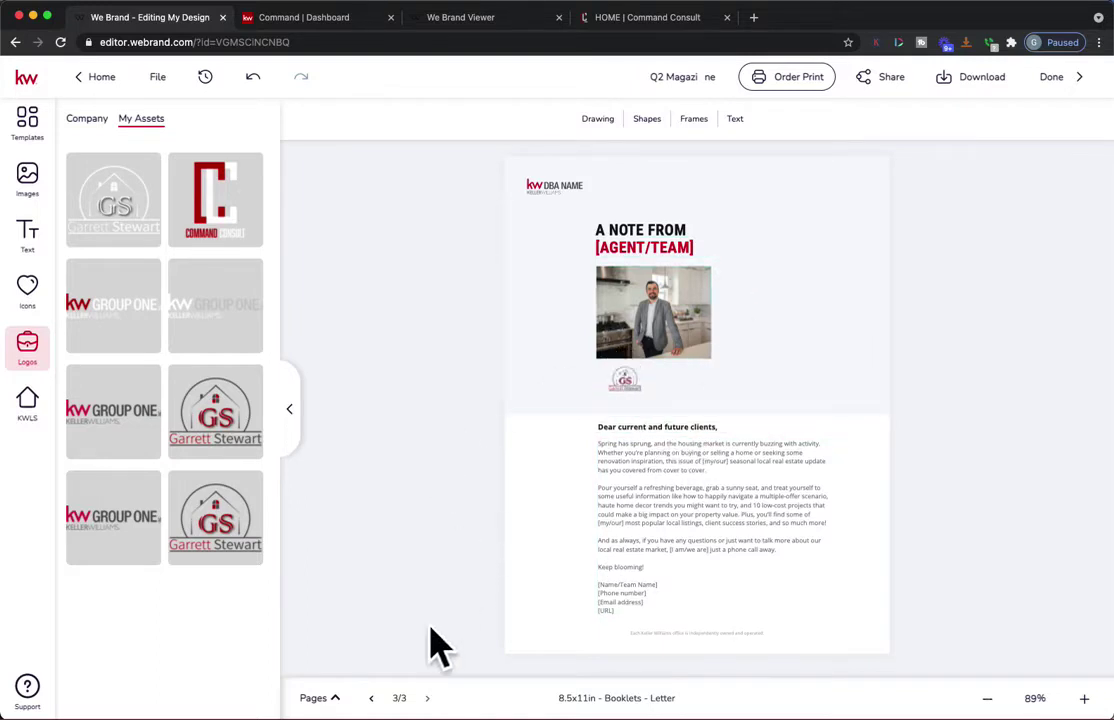
- Add the "Quarter in Review" statistics layout as a new page and save the design
{"action": "left_click", "coordinate": [58, 160]}
{"action": "mouse_move", "coordinate": [255, 508]}
{"action": "scroll", "coordinate": [236, 540], "scroll_direction": "down", "scroll_amount": 3}
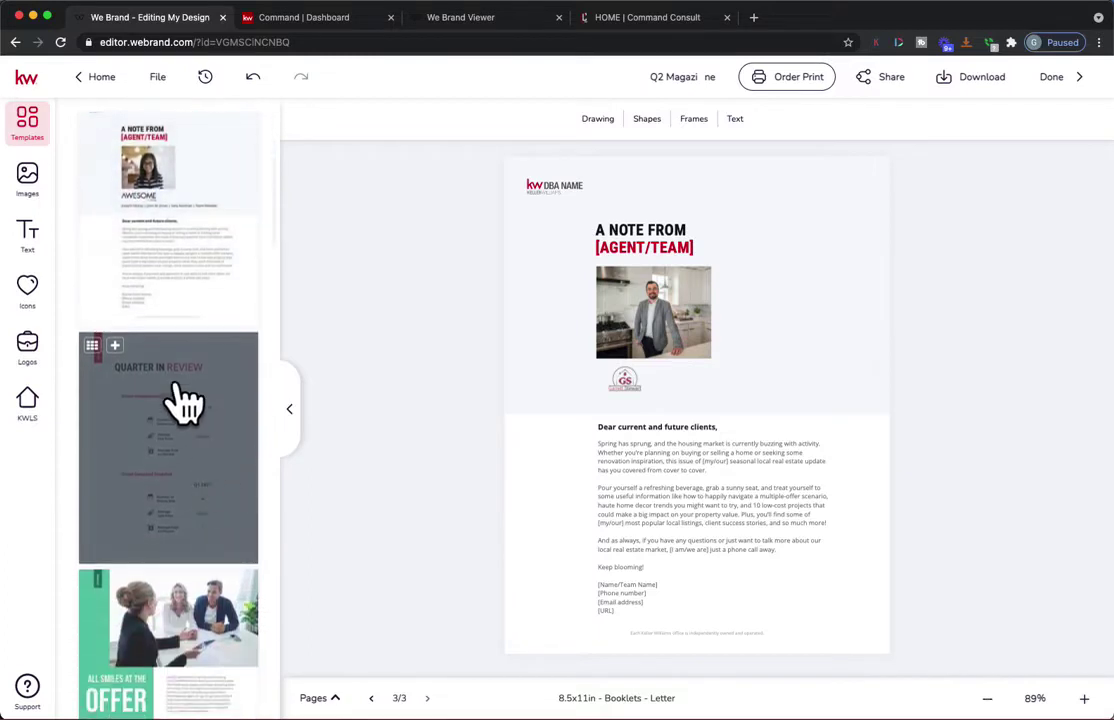
{"action": "left_click", "coordinate": [116, 347]}
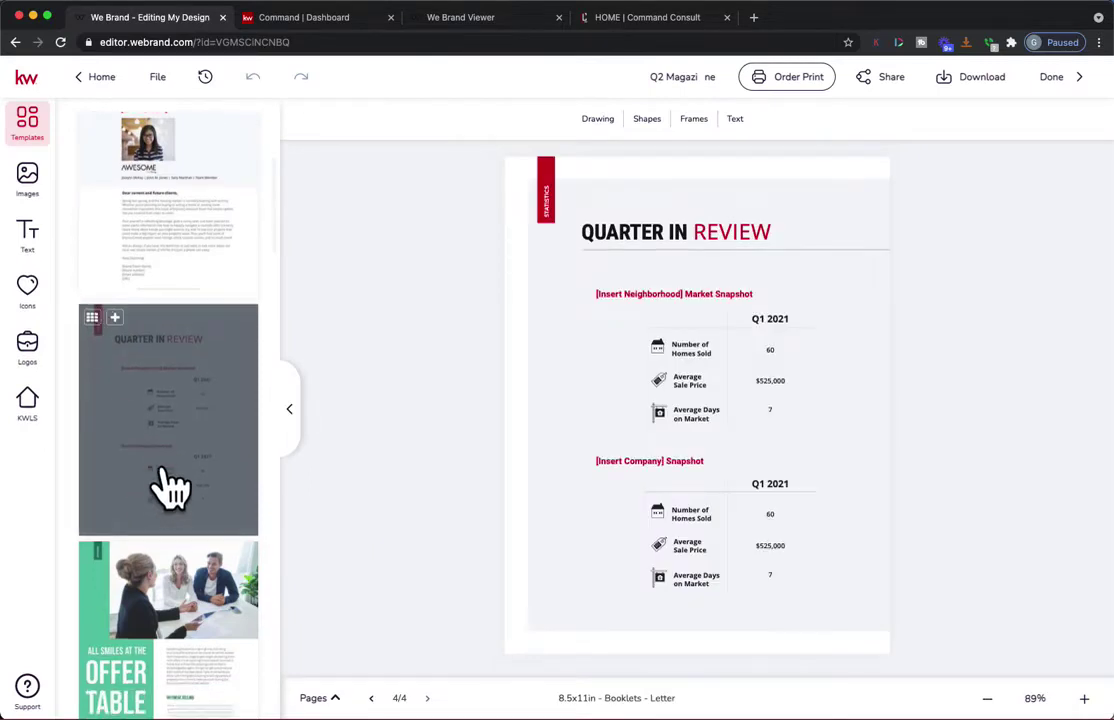
{"action": "left_click", "coordinate": [157, 77]}
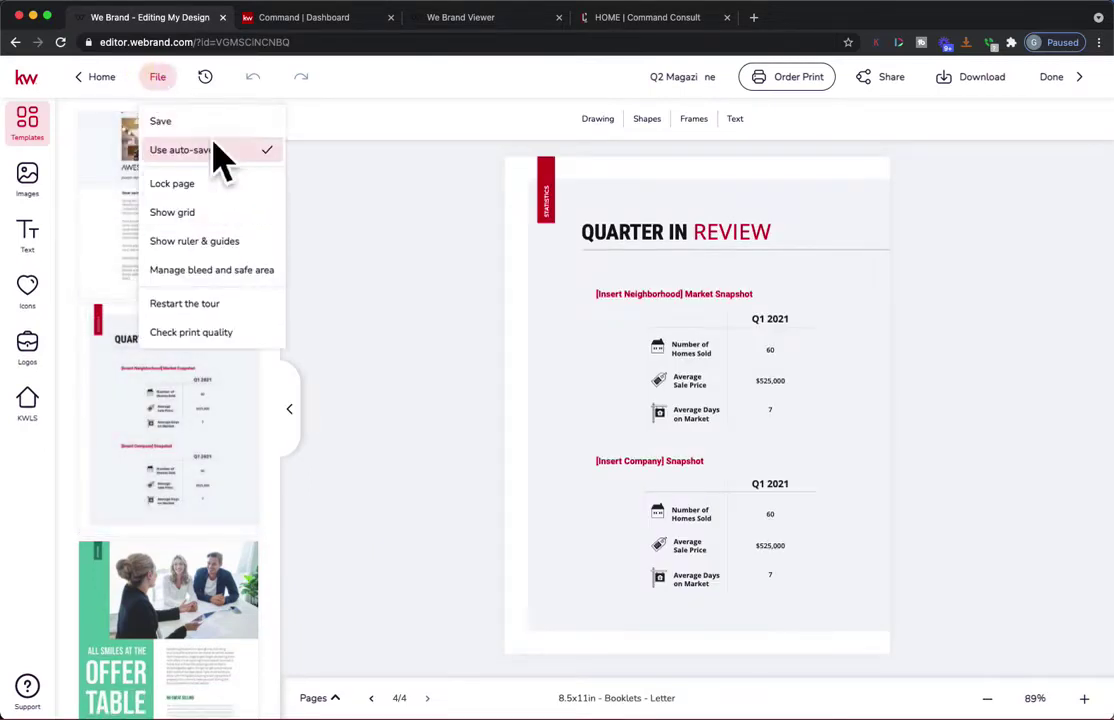
{"action": "left_click", "coordinate": [172, 121]}
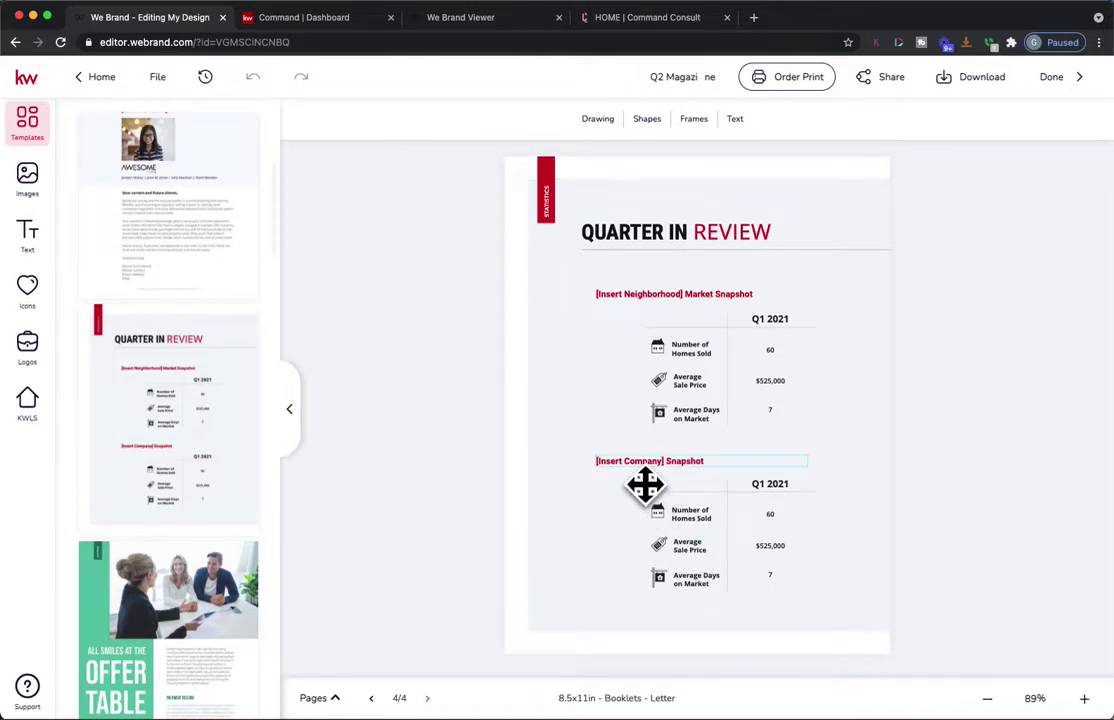
- Save the design again and add the "All Smiles at the Offer Table" layout as a new page
{"action": "left_click", "coordinate": [786, 540]}
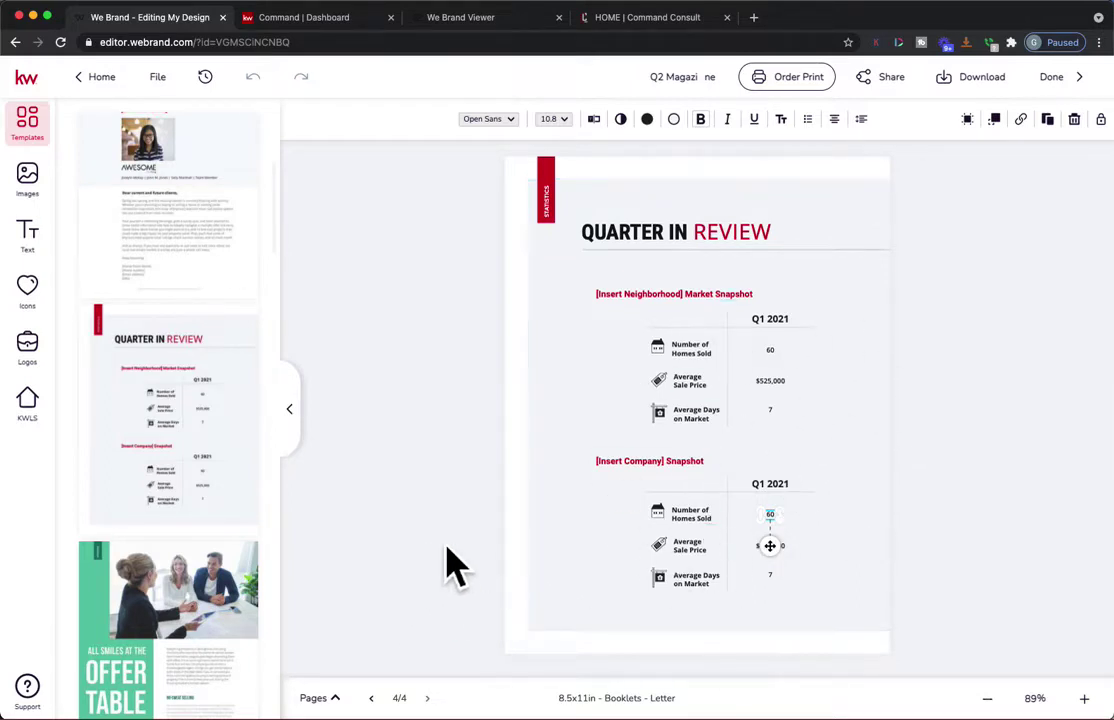
{"action": "scroll", "coordinate": [254, 600], "scroll_direction": "down", "scroll_amount": 3}
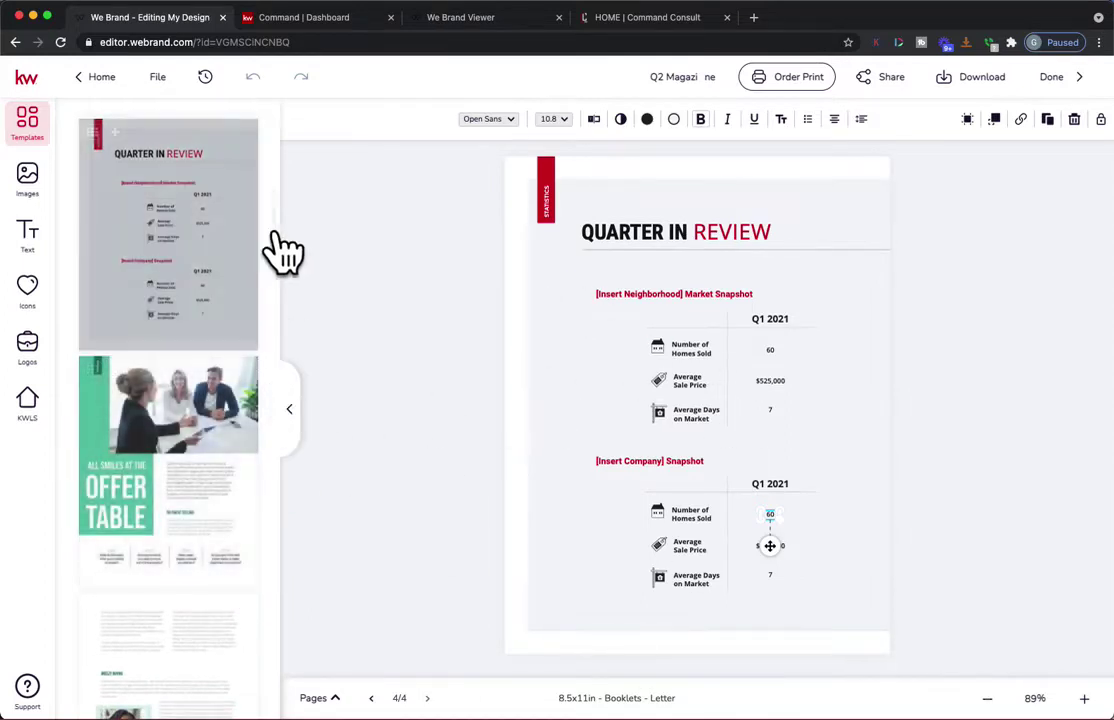
{"action": "left_click", "coordinate": [174, 86]}
{"action": "left_click", "coordinate": [216, 150]}
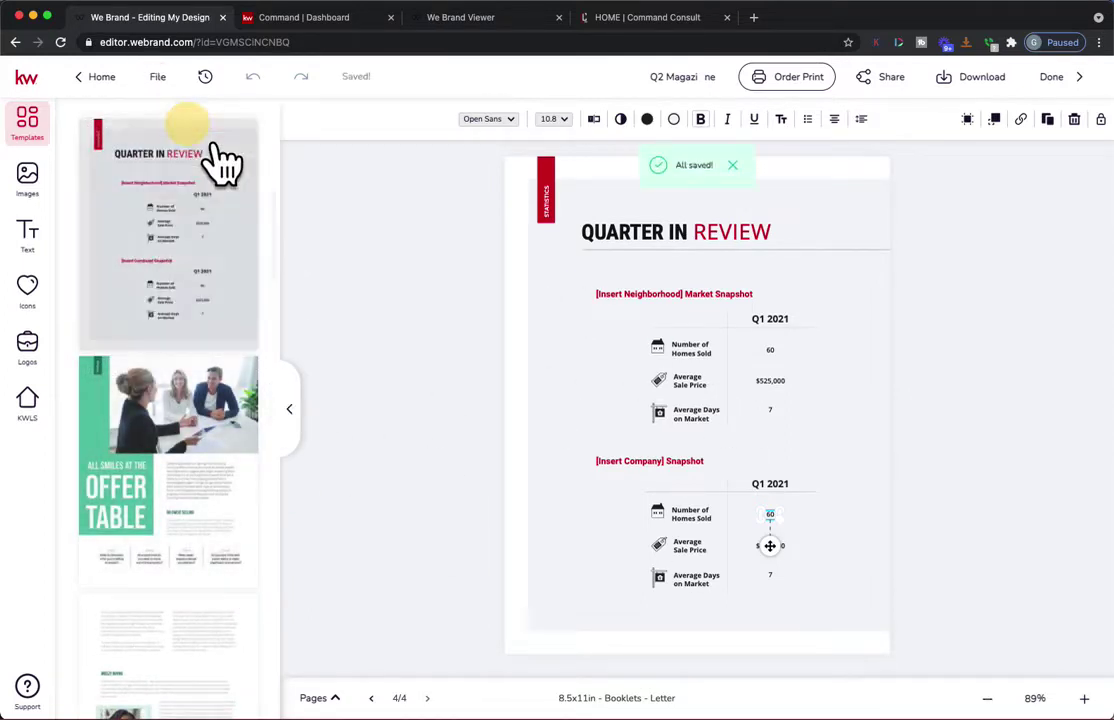
{"action": "left_click", "coordinate": [115, 369]}
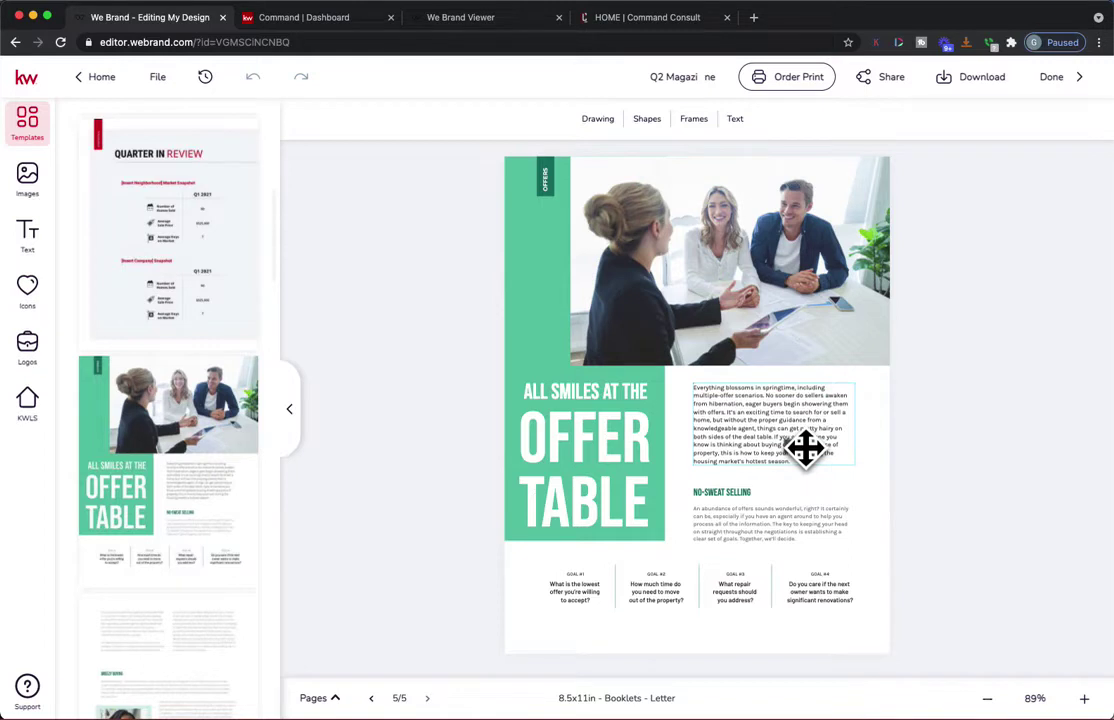
- Add the "Breezy Buying" article layout as a new page and replace its agent portrait with IMG_1391 2.JPG
{"action": "scroll", "coordinate": [194, 592], "scroll_direction": "down", "scroll_amount": 3}
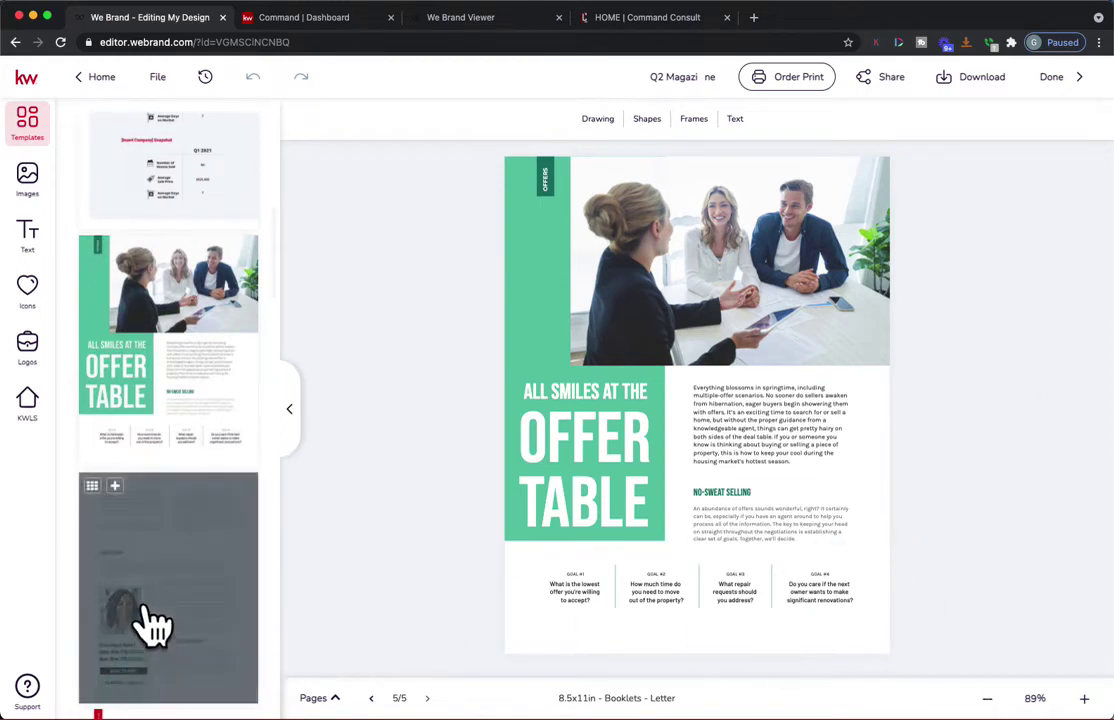
{"action": "scroll", "coordinate": [194, 612], "scroll_direction": "down", "scroll_amount": 3}
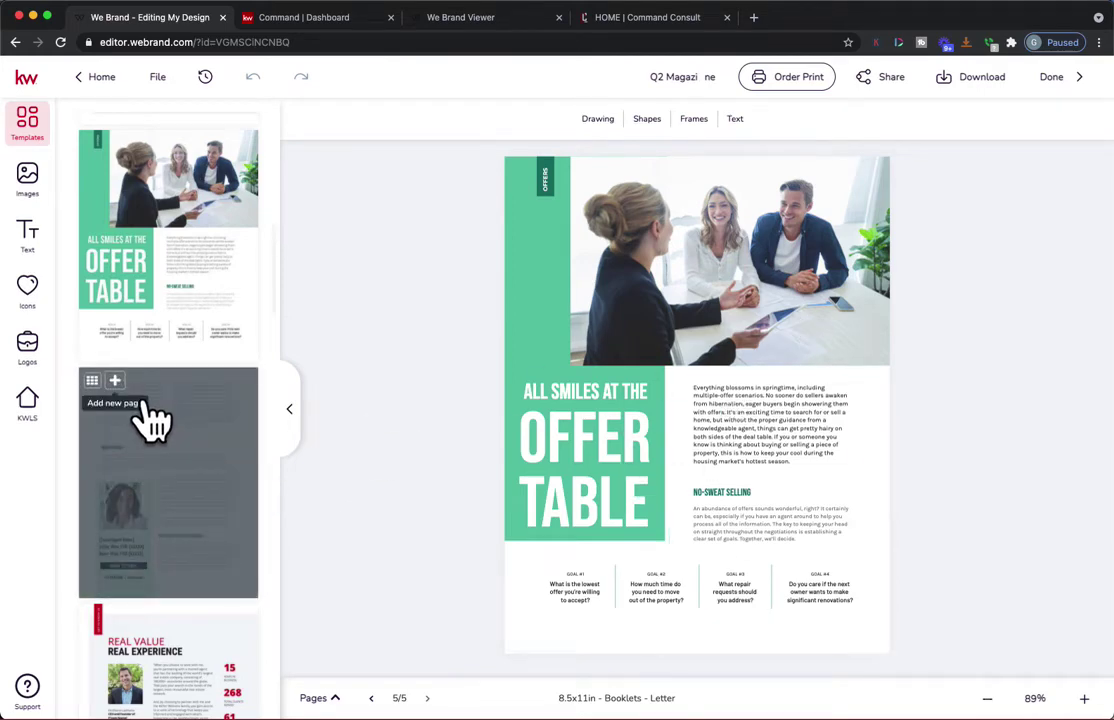
{"action": "left_click", "coordinate": [115, 381]}
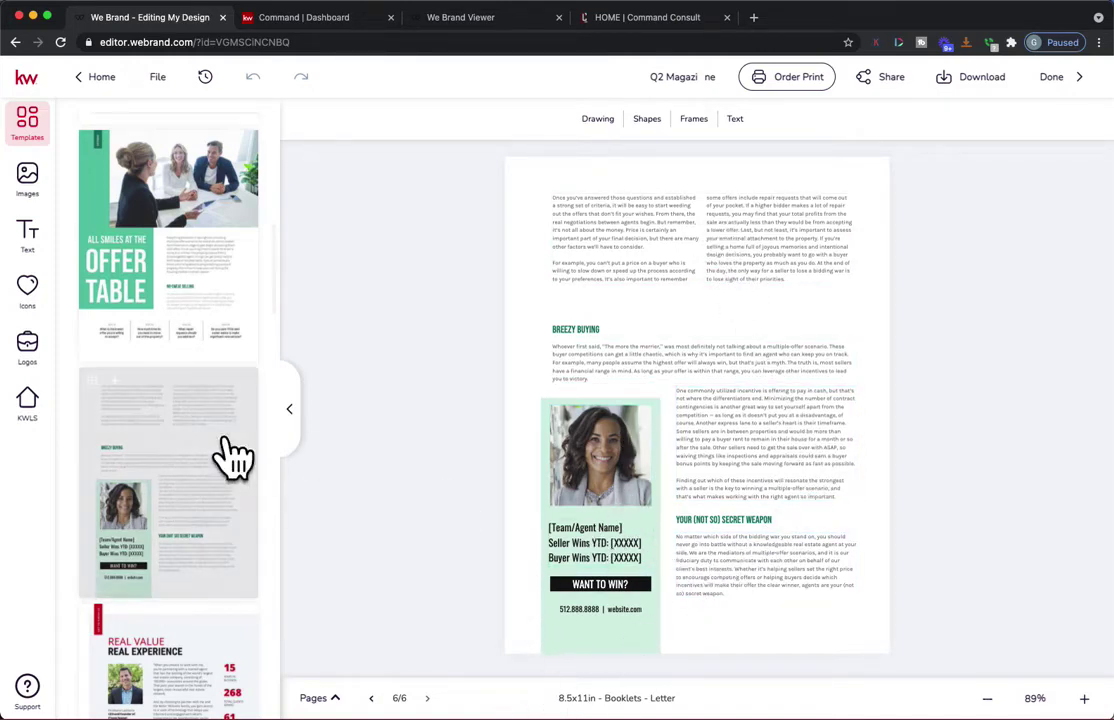
{"action": "left_click", "coordinate": [45, 180]}
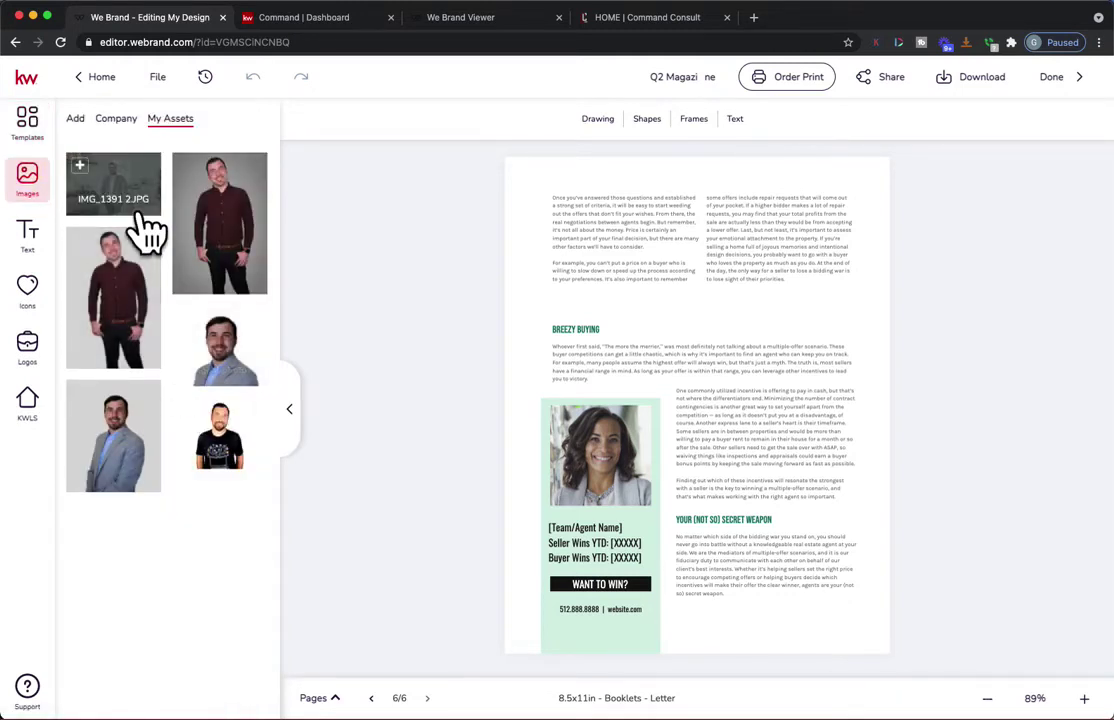
{"action": "left_click_drag", "start_coordinate": [147, 228], "coordinate": [611, 484]}
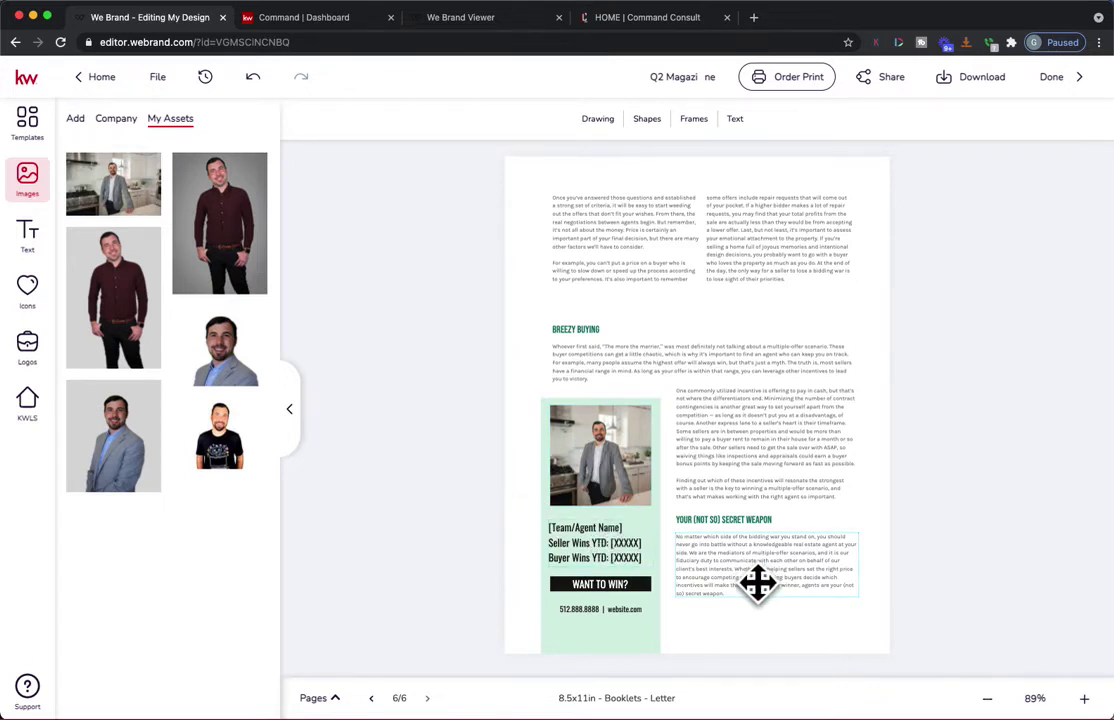
- Open the phone and website line in the green agent box for text editing and close the editor by saving
{"action": "left_click", "coordinate": [636, 562]}
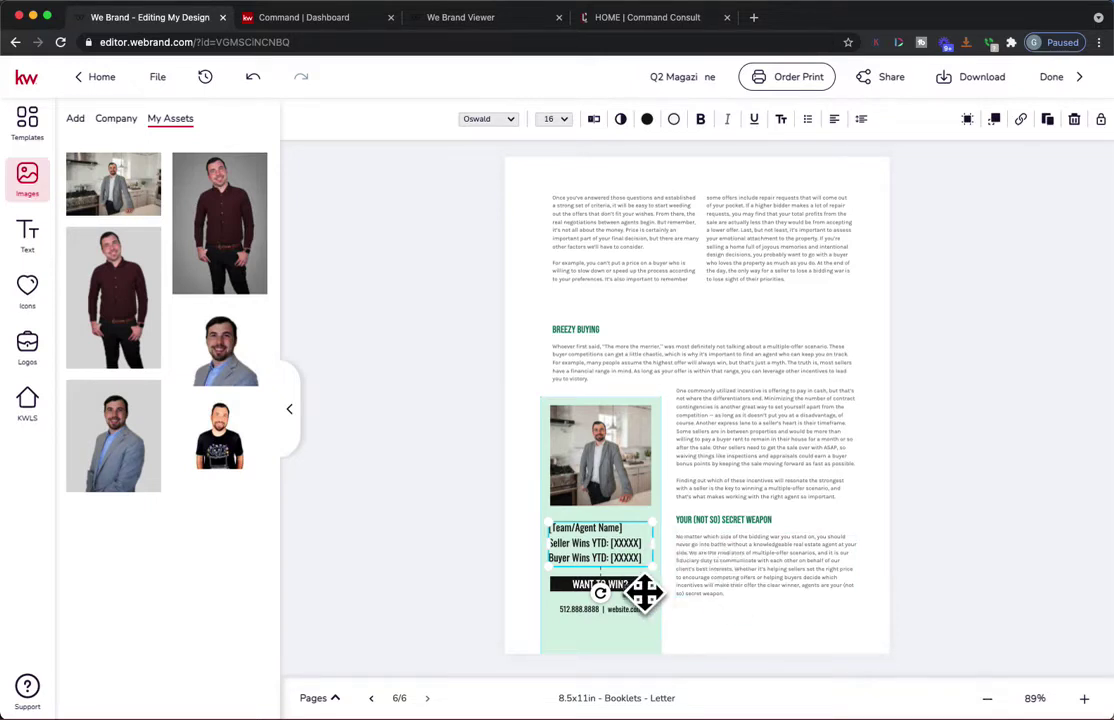
{"action": "left_click", "coordinate": [736, 646]}
{"action": "left_click", "coordinate": [618, 610]}
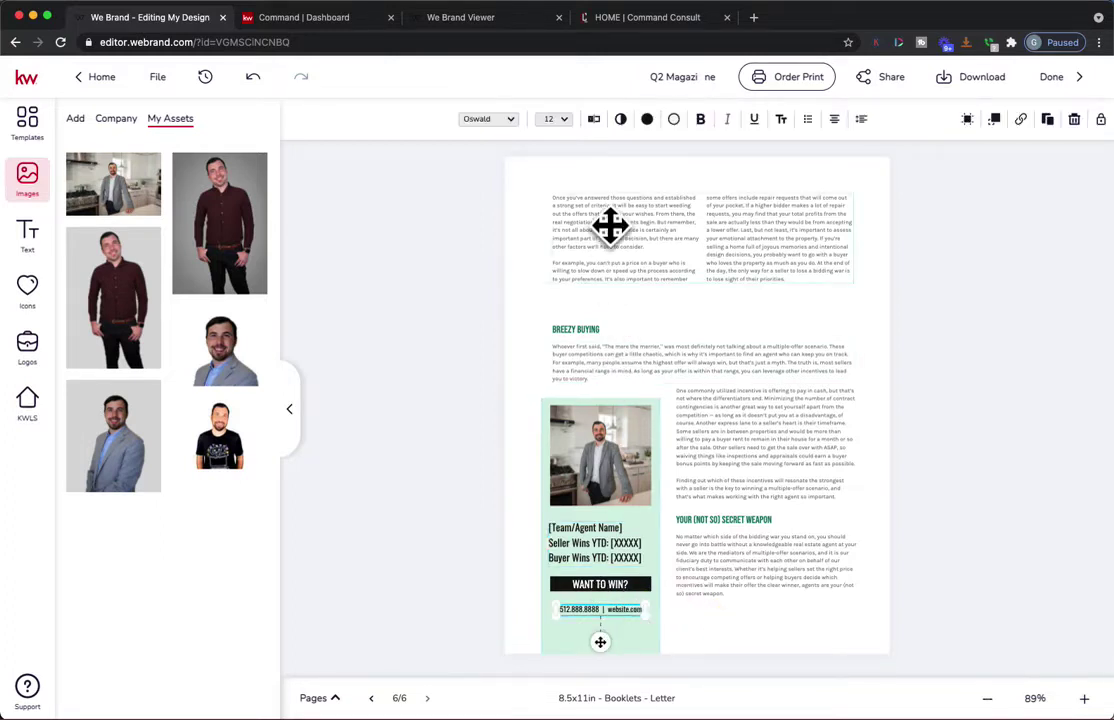
{"action": "left_click", "coordinate": [594, 119]}
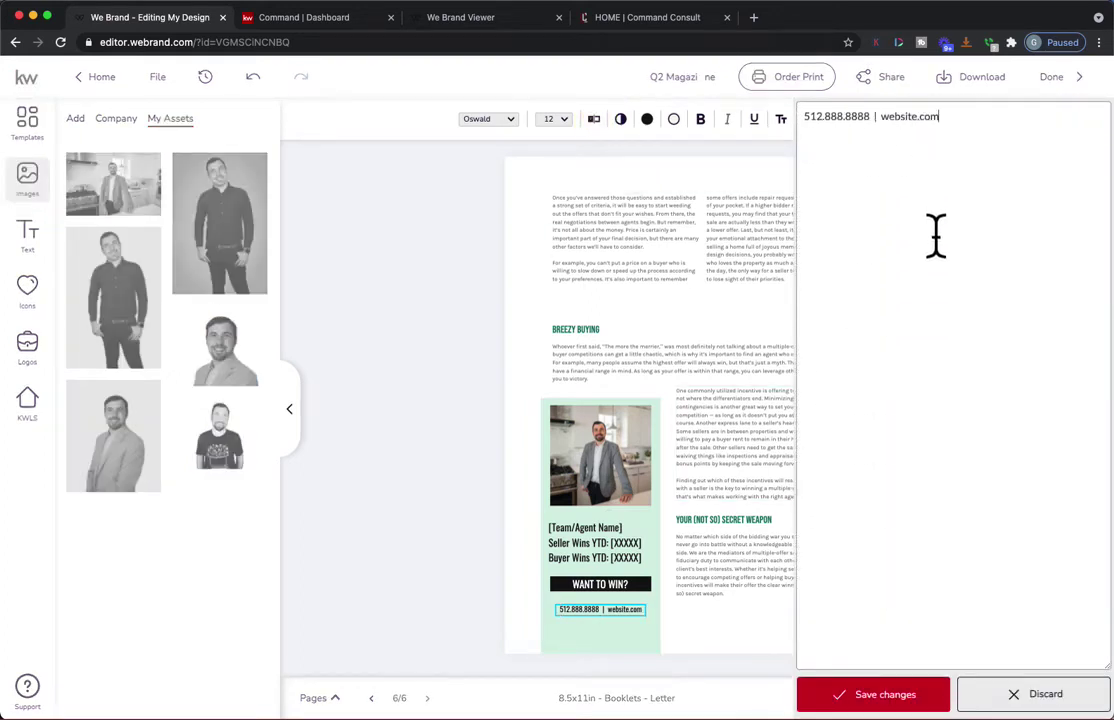
{"action": "left_click", "coordinate": [876, 704]}
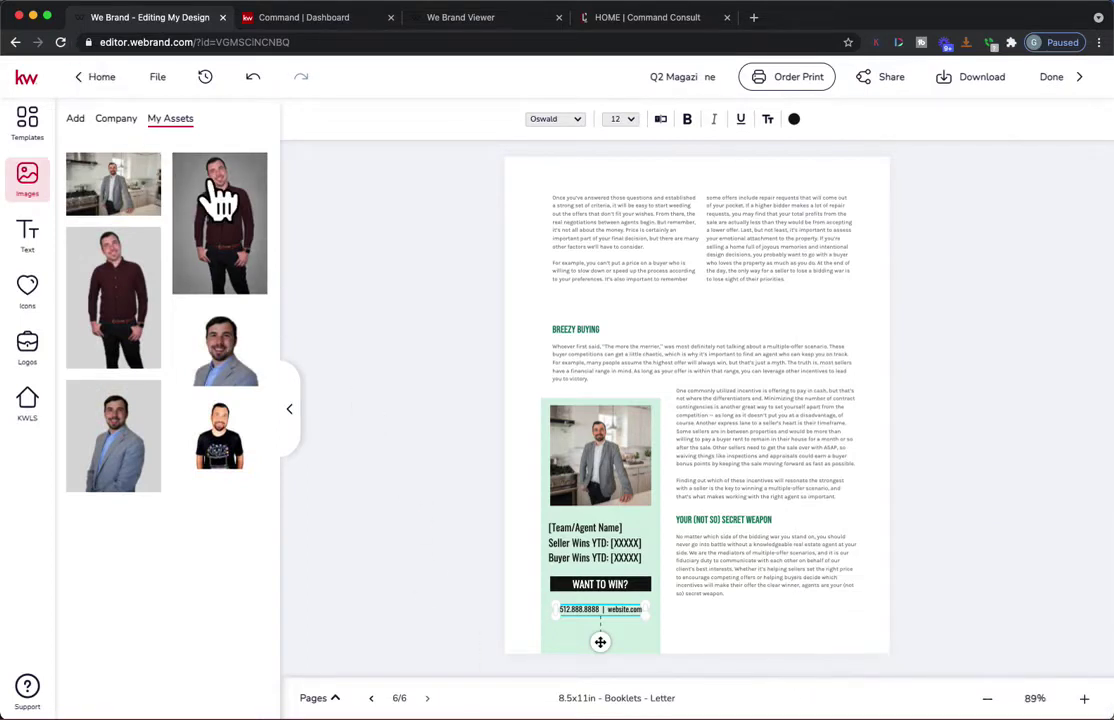
- Save the magazine design and return to the template page layouts
{"action": "left_click", "coordinate": [163, 80]}
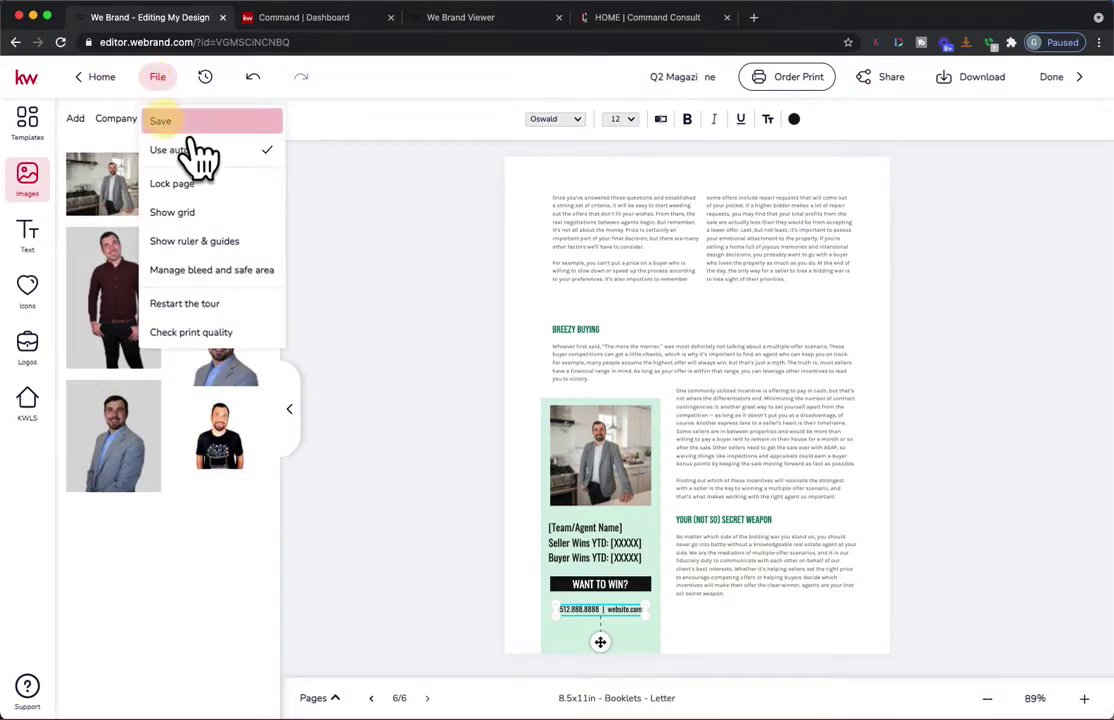
{"action": "left_click", "coordinate": [186, 120]}
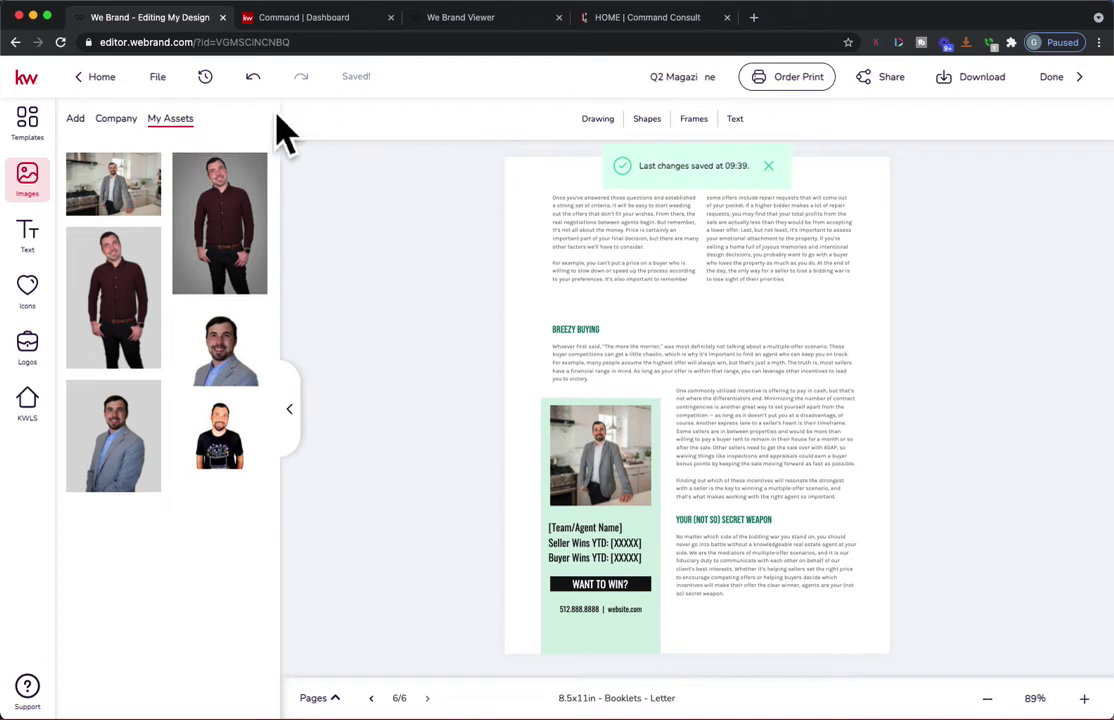
{"action": "left_click", "coordinate": [27, 120]}
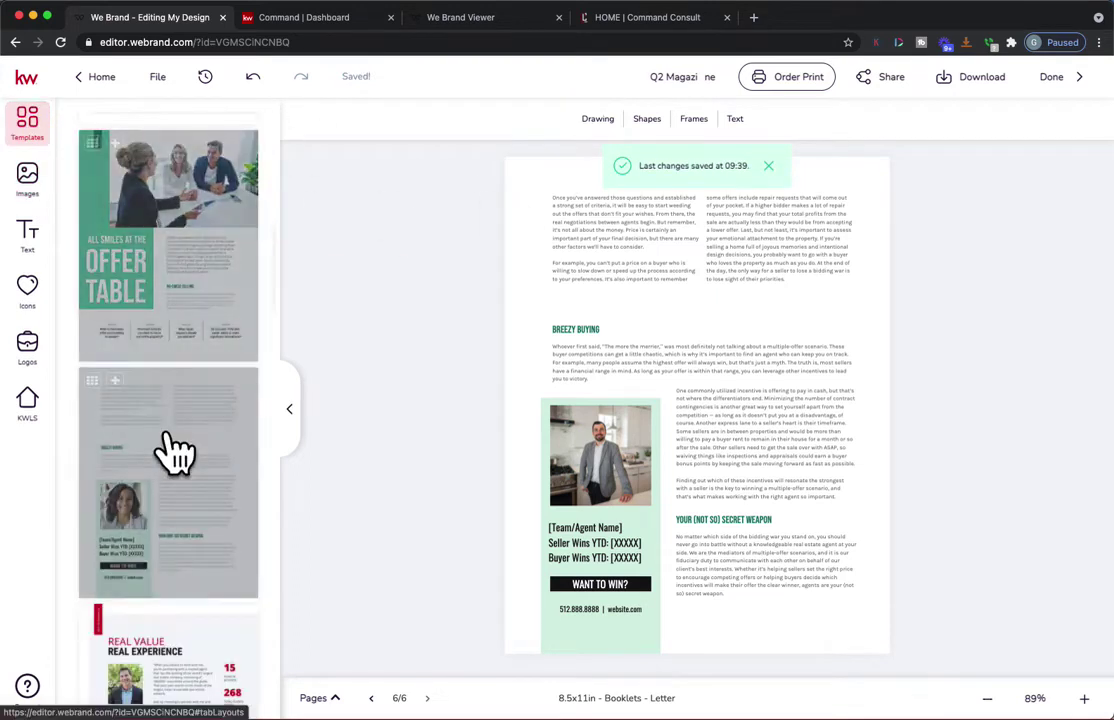
- Add the "Real Value Real Experience" and "Success Stories" layouts to the magazine as new pages
{"action": "scroll", "coordinate": [170, 447], "scroll_direction": "down", "scroll_amount": 3}
{"action": "scroll", "coordinate": [175, 452], "scroll_direction": "down", "scroll_amount": 5}
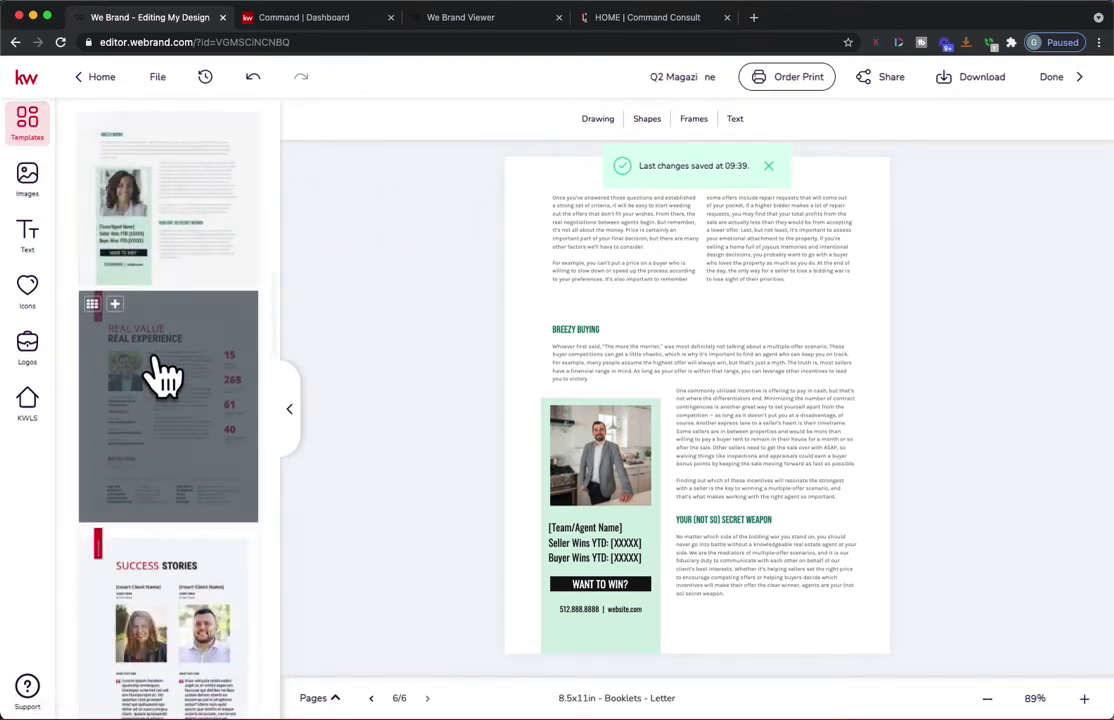
{"action": "left_click", "coordinate": [116, 305]}
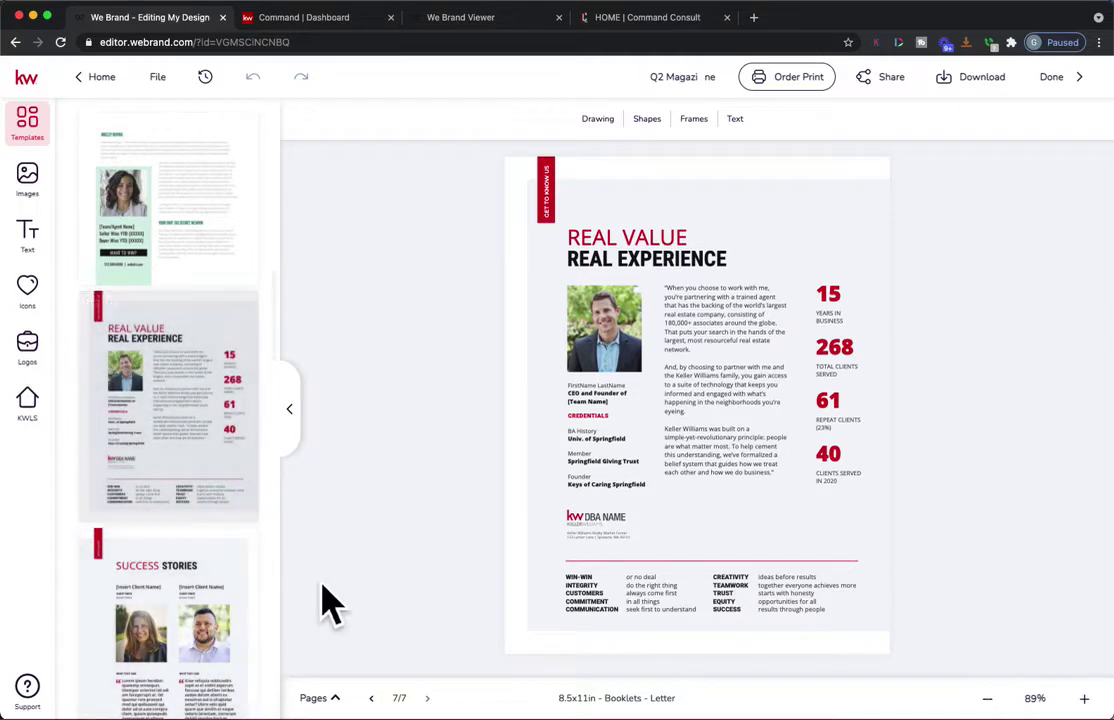
{"action": "scroll", "coordinate": [258, 562], "scroll_direction": "down", "scroll_amount": 1}
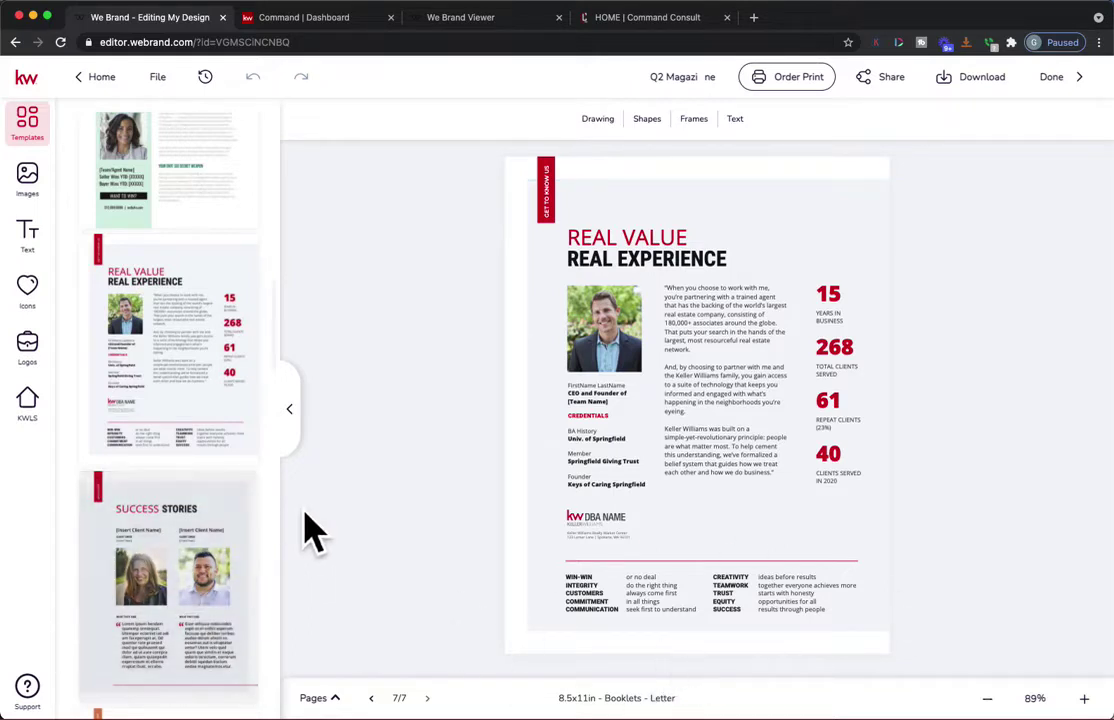
{"action": "scroll", "coordinate": [215, 590], "scroll_direction": "down", "scroll_amount": 2}
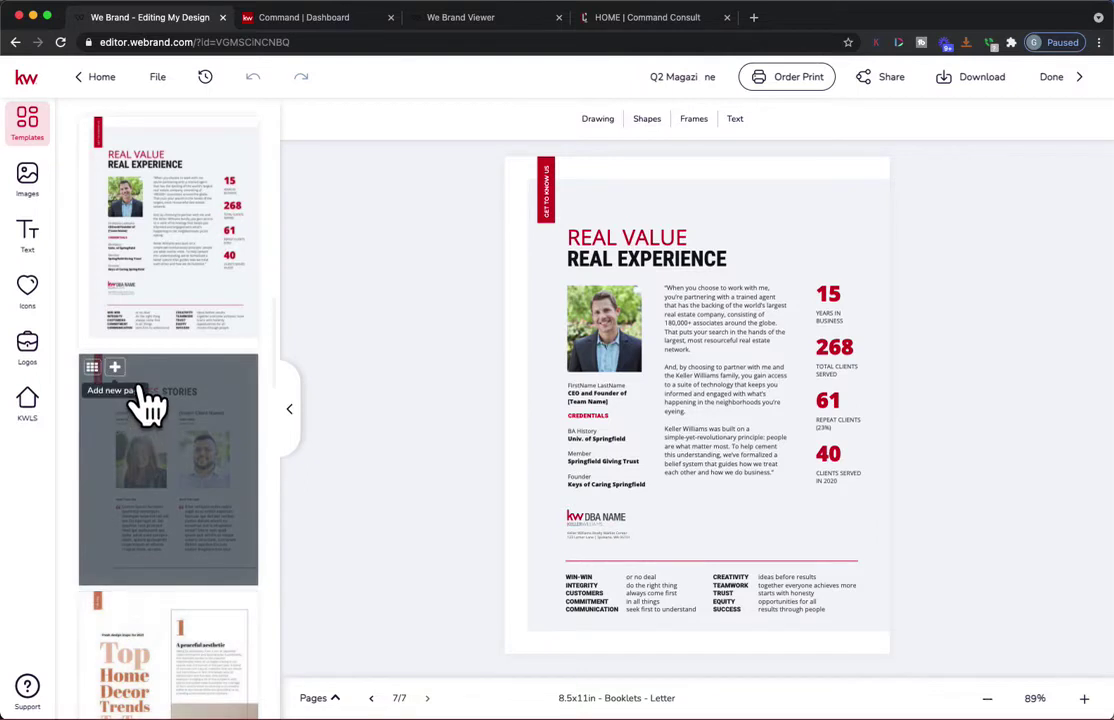
{"action": "left_click", "coordinate": [116, 369]}
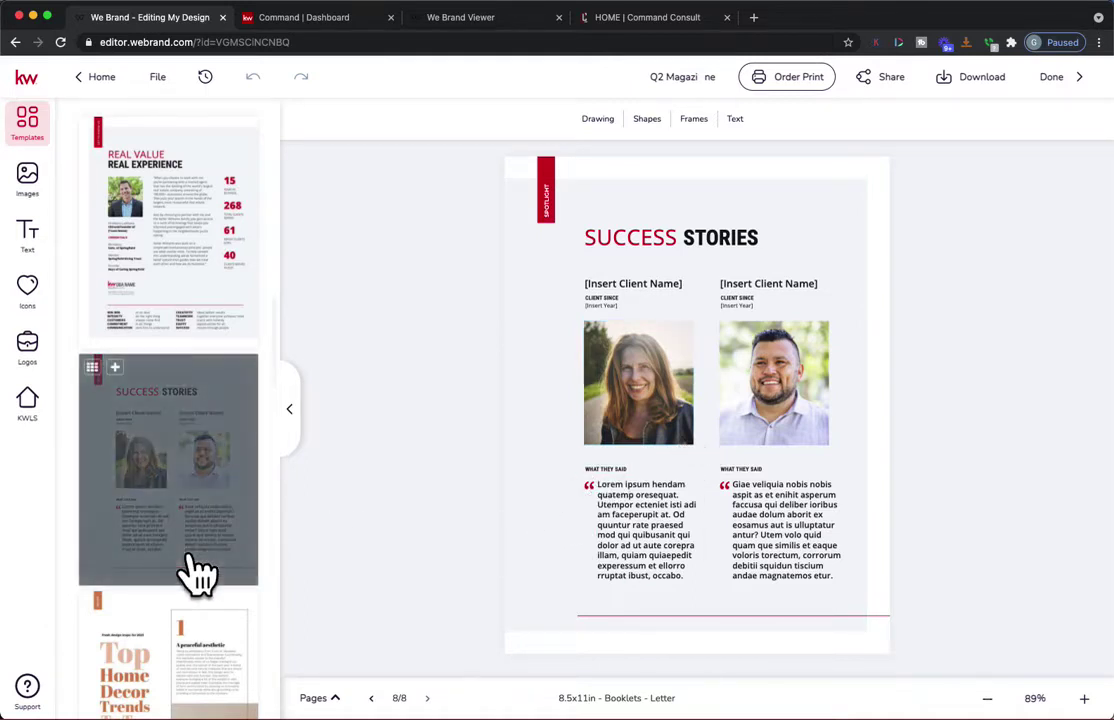
- Add the three "Top Home Decor Trends To Try" article layouts, covering trends 1 through 6, as consecutive new pages
{"action": "scroll", "coordinate": [199, 572], "scroll_direction": "down", "scroll_amount": 3}
{"action": "scroll", "coordinate": [194, 541], "scroll_direction": "down", "scroll_amount": 1}
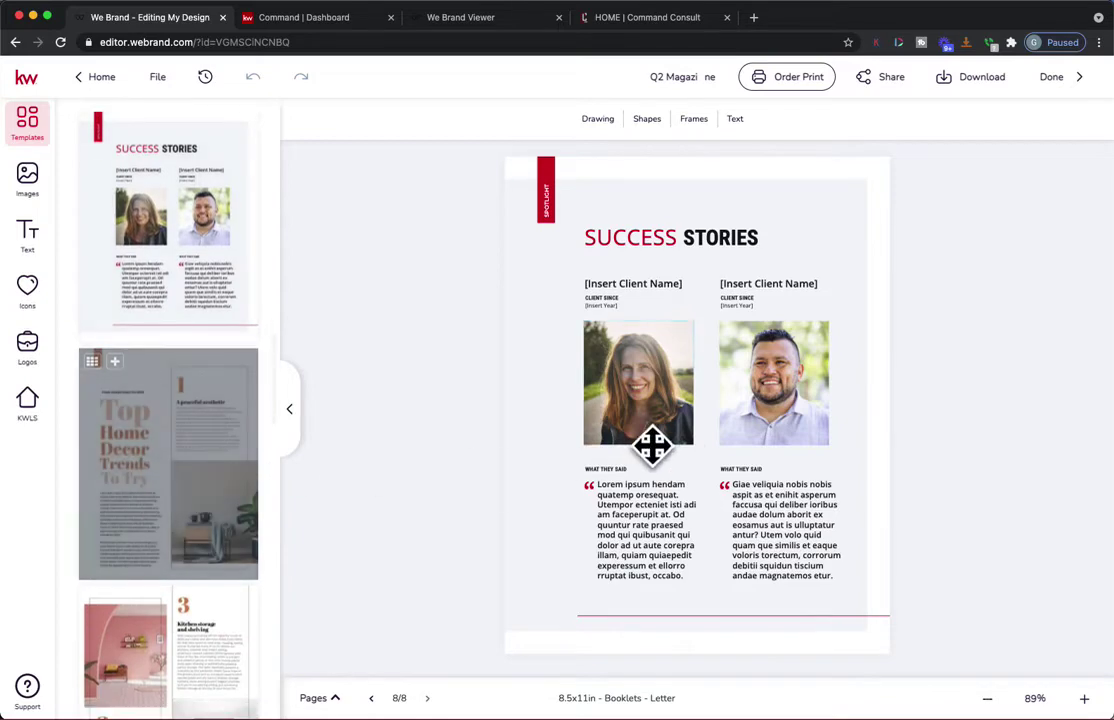
{"action": "left_click", "coordinate": [115, 362]}
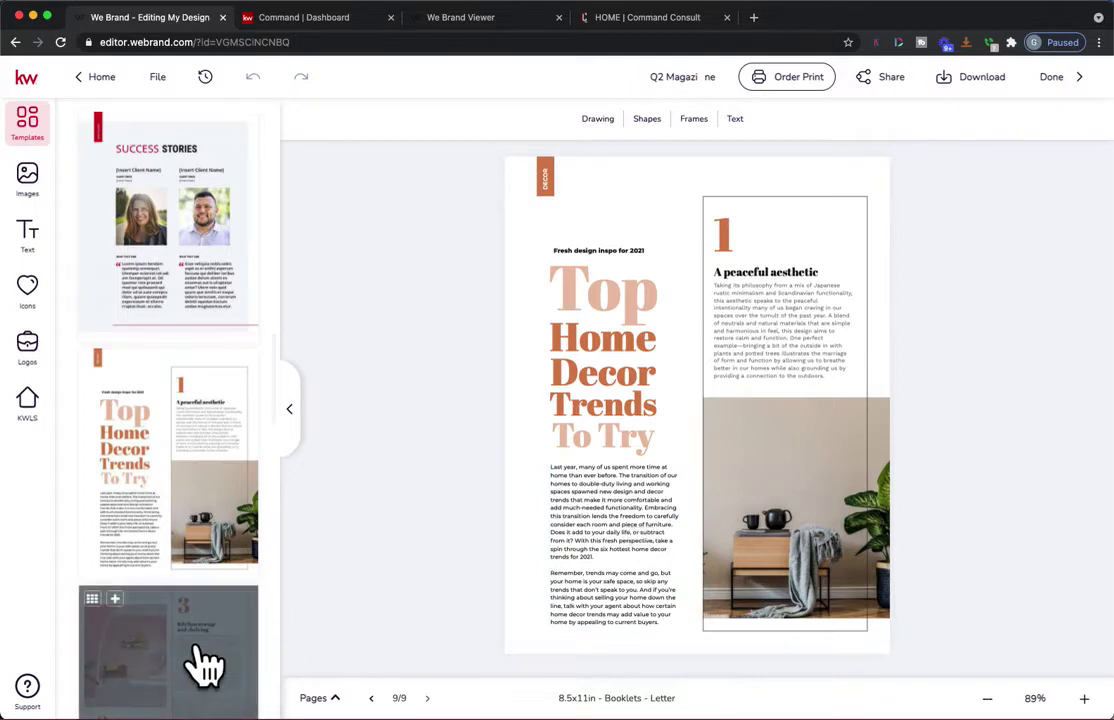
{"action": "scroll", "coordinate": [204, 667], "scroll_direction": "down", "scroll_amount": 3}
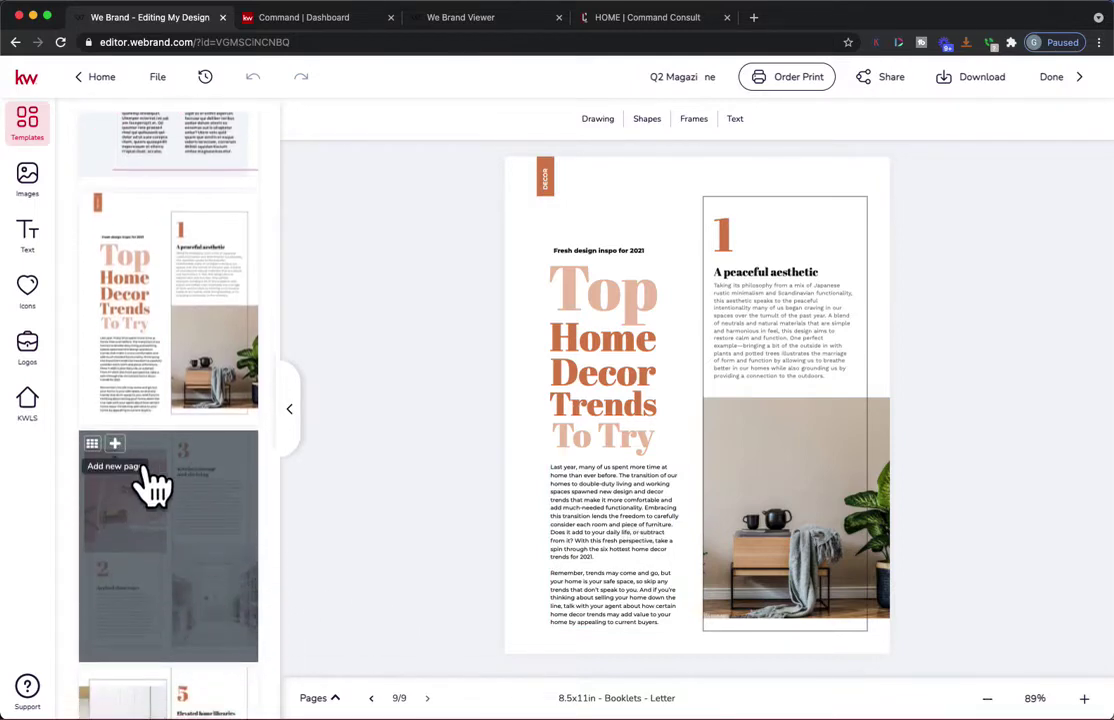
{"action": "left_click", "coordinate": [118, 447]}
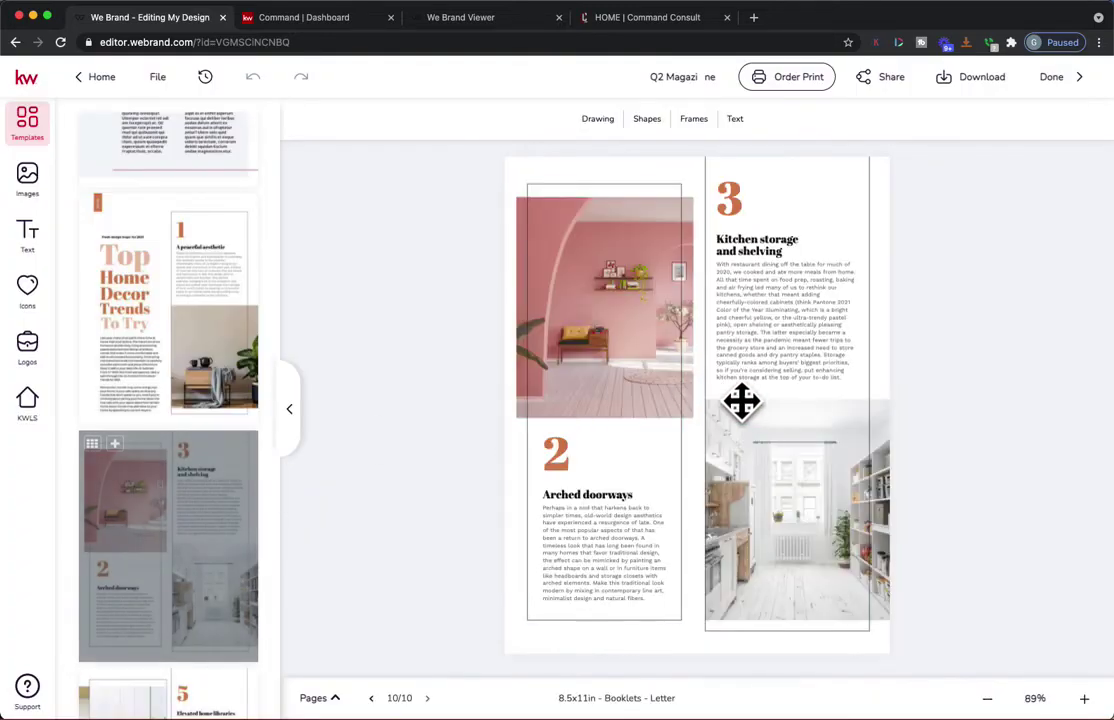
{"action": "scroll", "coordinate": [210, 568], "scroll_direction": "down", "scroll_amount": 5}
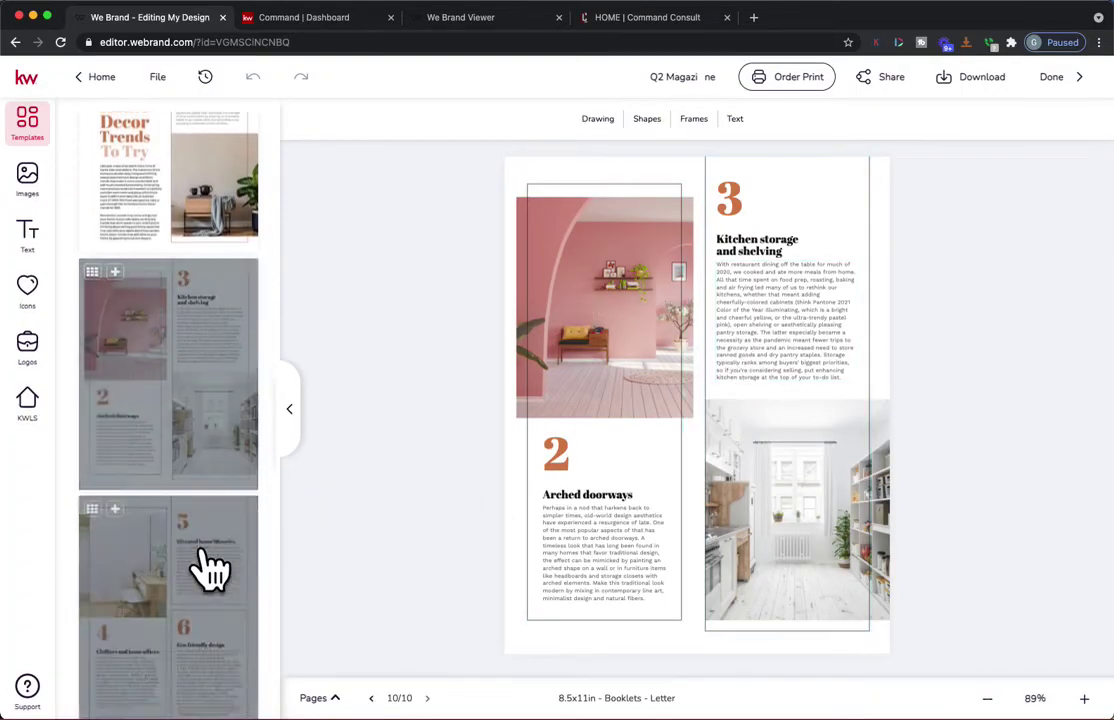
{"action": "left_click", "coordinate": [115, 406]}
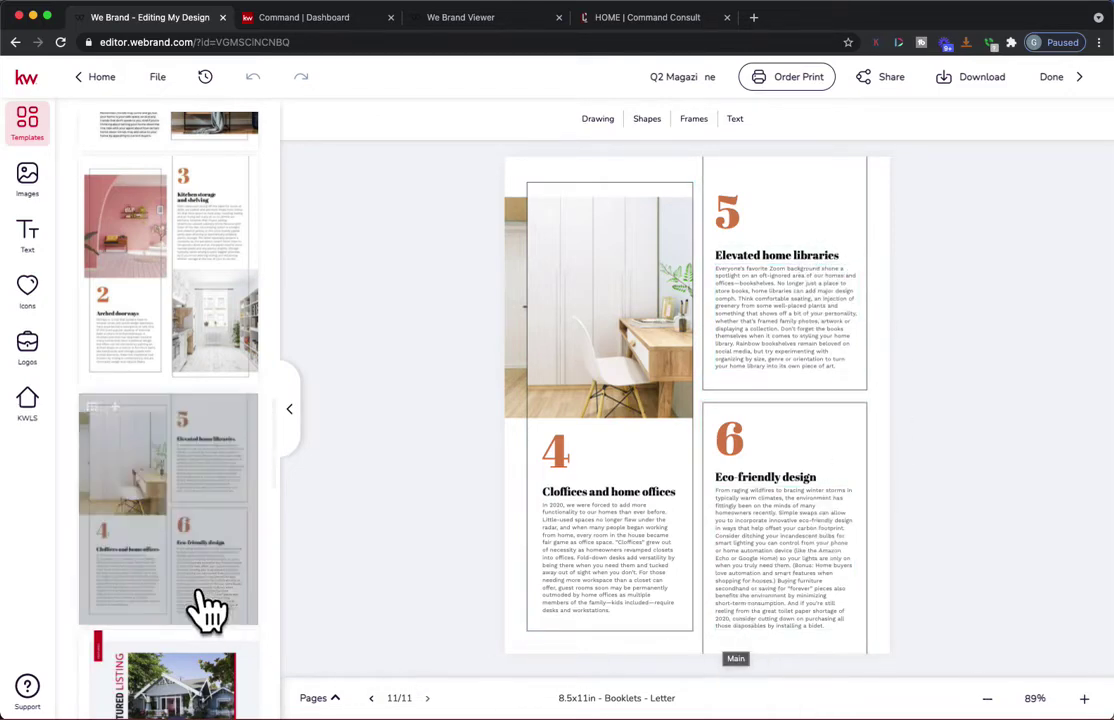
- Add the "Featured Listing" layout as a new page and search the KW listings by listing address for the agent's property
{"action": "scroll", "coordinate": [222, 560], "scroll_direction": "down", "scroll_amount": 2}
{"action": "scroll", "coordinate": [222, 560], "scroll_direction": "down", "scroll_amount": 2}
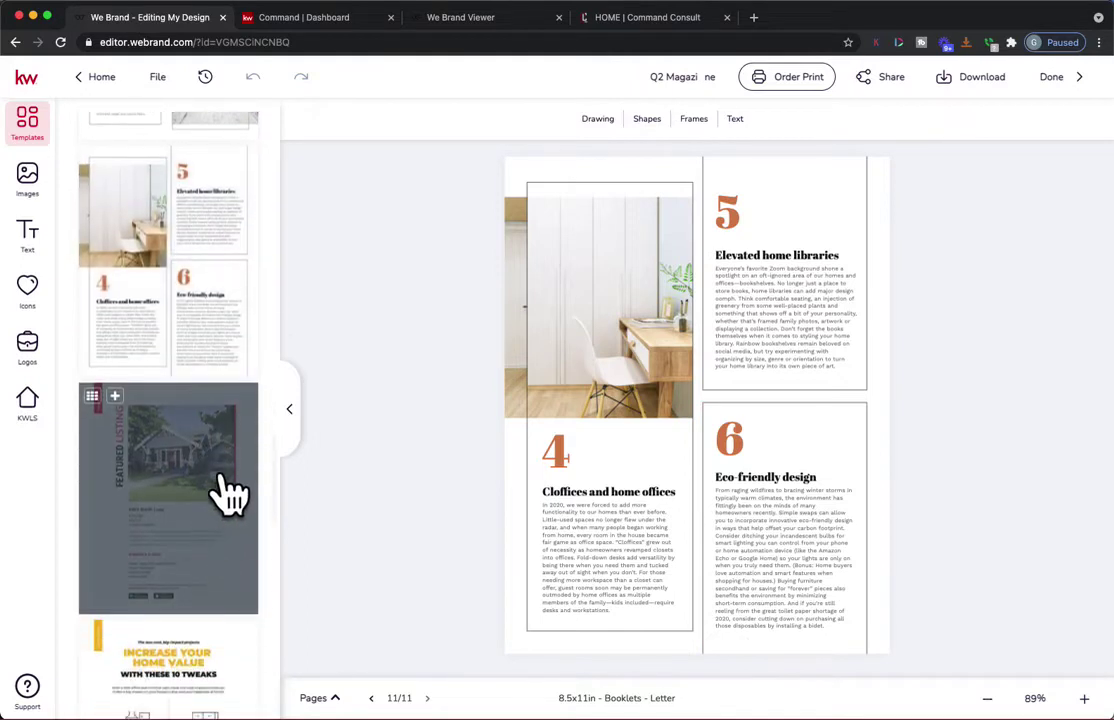
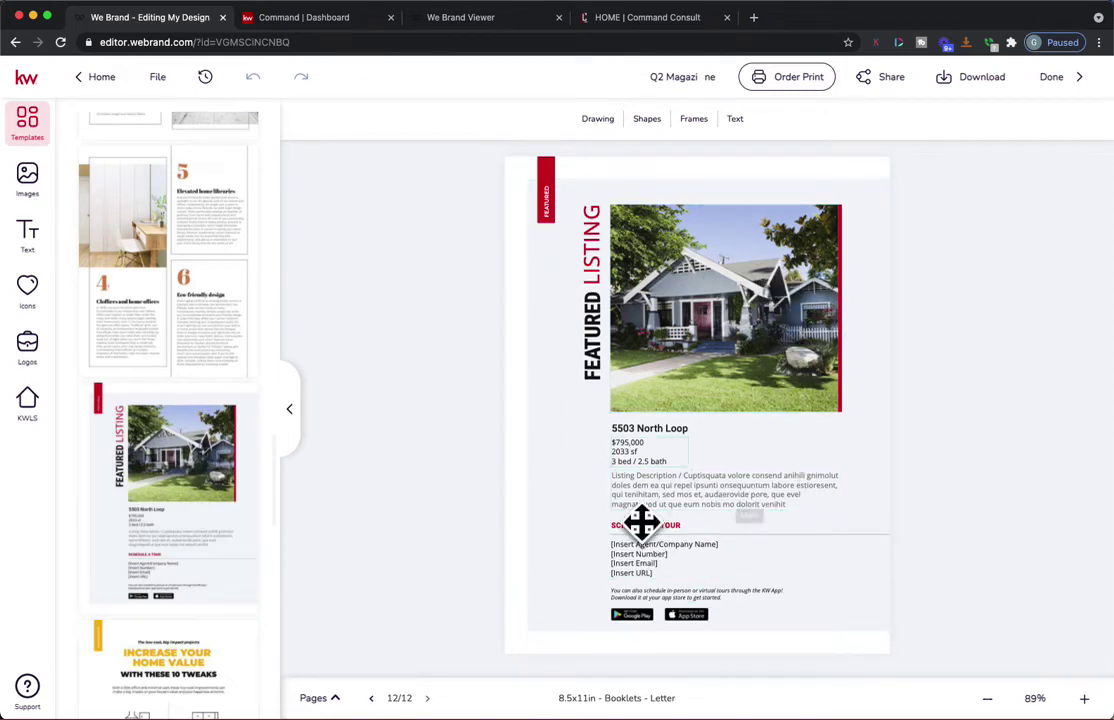
{"action": "left_click", "coordinate": [50, 435]}
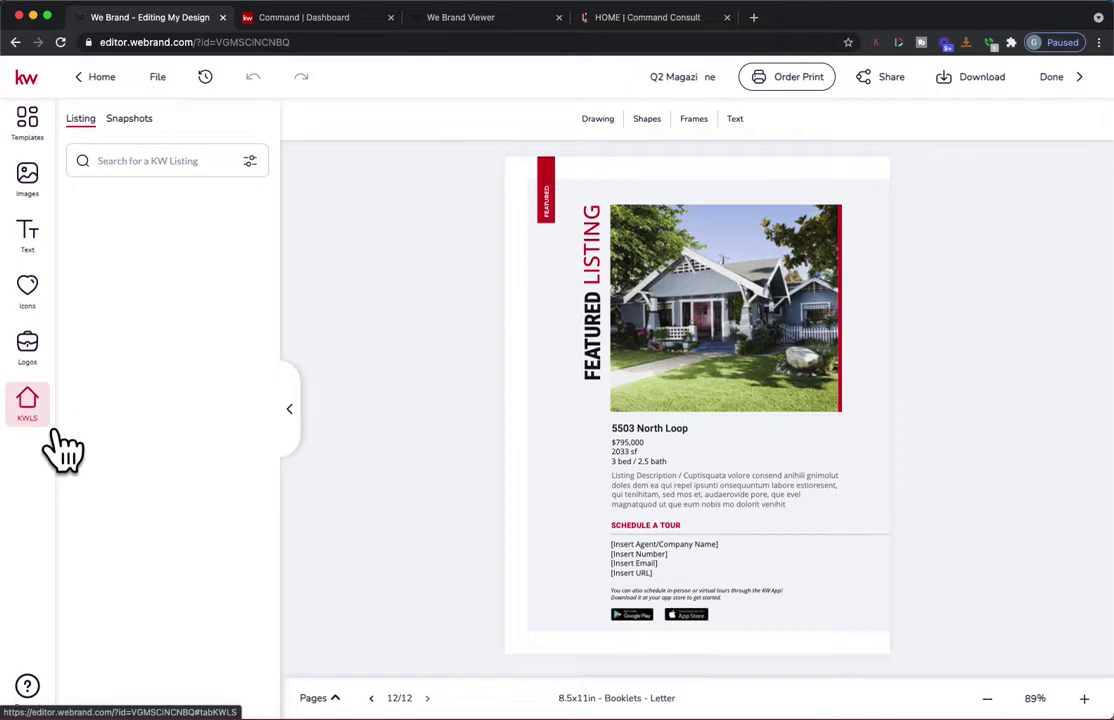
{"action": "left_click", "coordinate": [163, 168]}
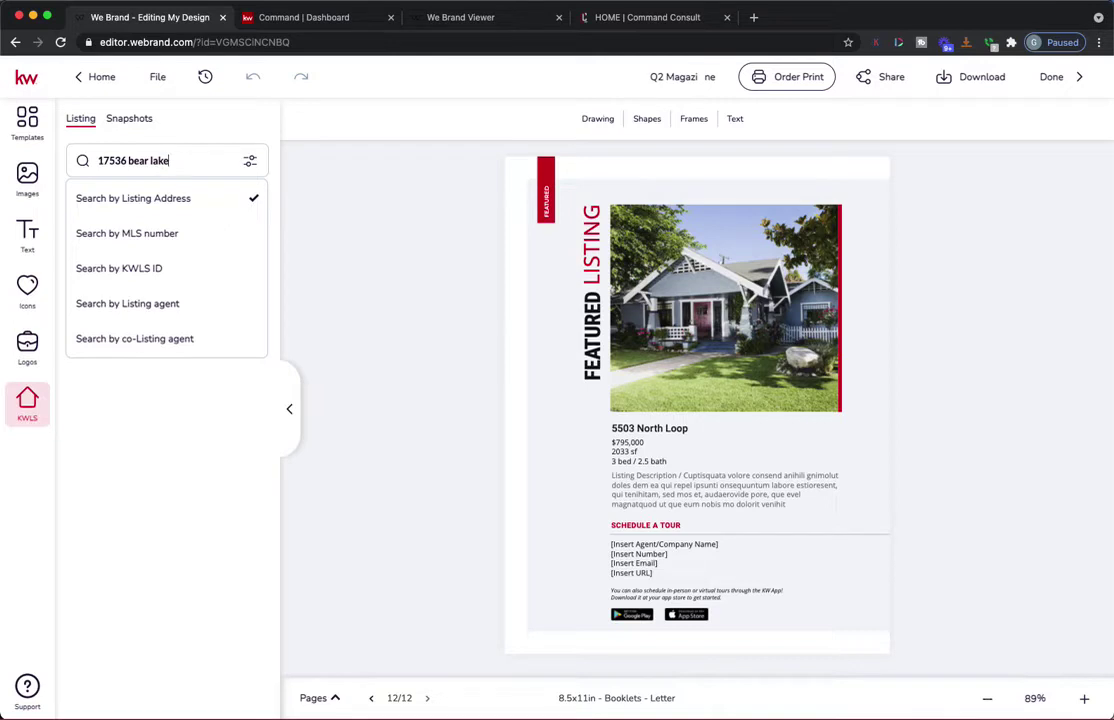
{"action": "left_click", "coordinate": [142, 198]}
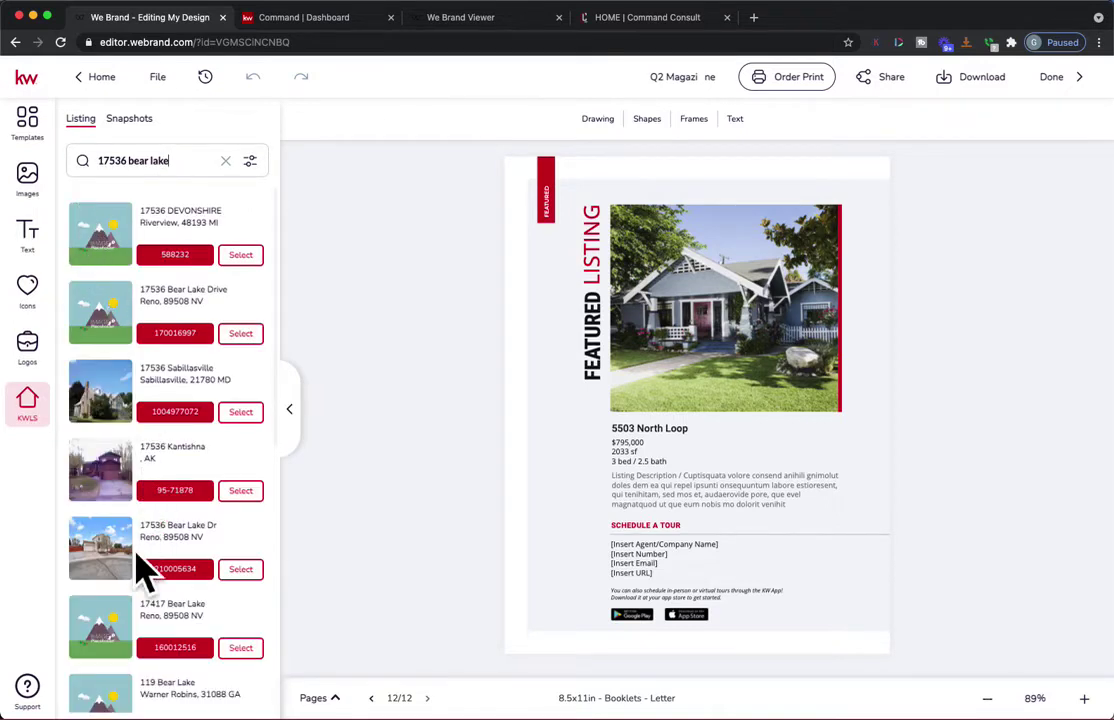
- Select the matching Reno listing that has photos and replace the featured house picture with its second exterior photo
{"action": "scroll", "coordinate": [129, 589], "scroll_direction": "down", "scroll_amount": 1}
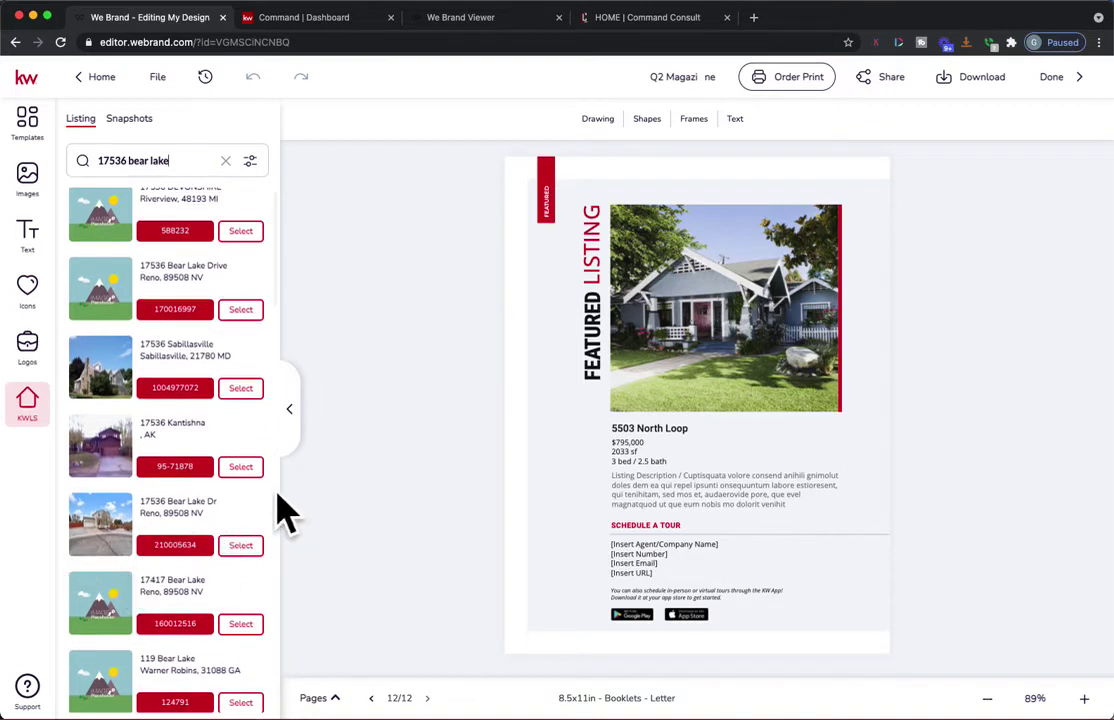
{"action": "scroll", "coordinate": [164, 570], "scroll_direction": "up", "scroll_amount": 1}
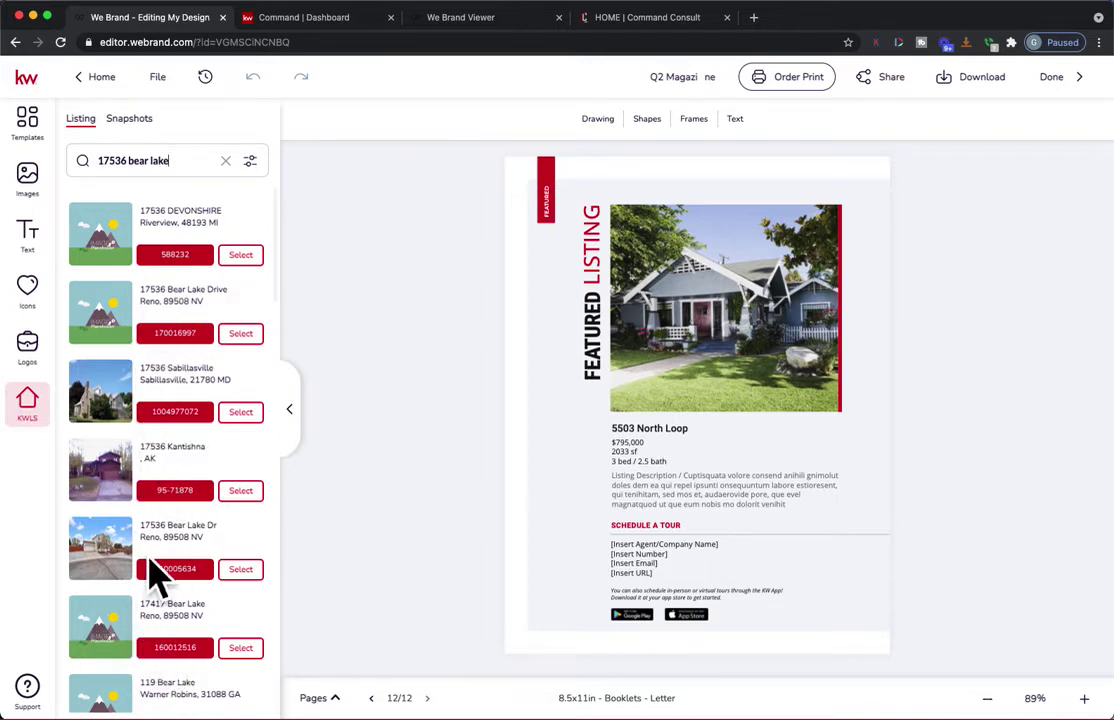
{"action": "left_click", "coordinate": [250, 573]}
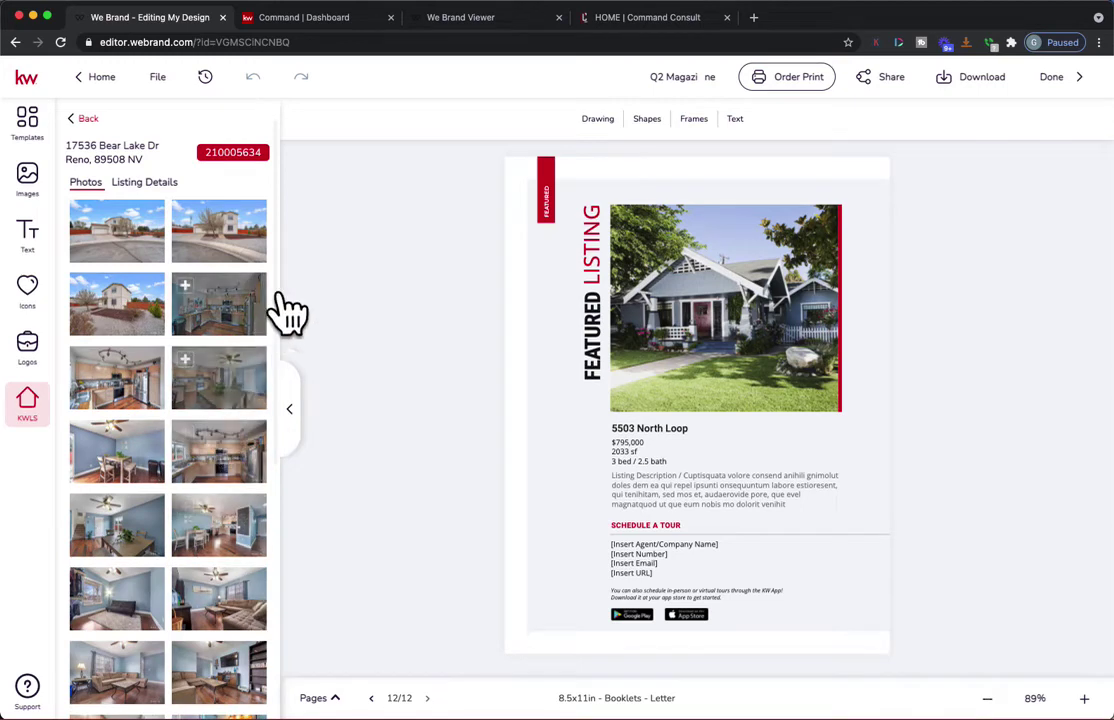
{"action": "left_click_drag", "start_coordinate": [248, 250], "coordinate": [698, 316]}
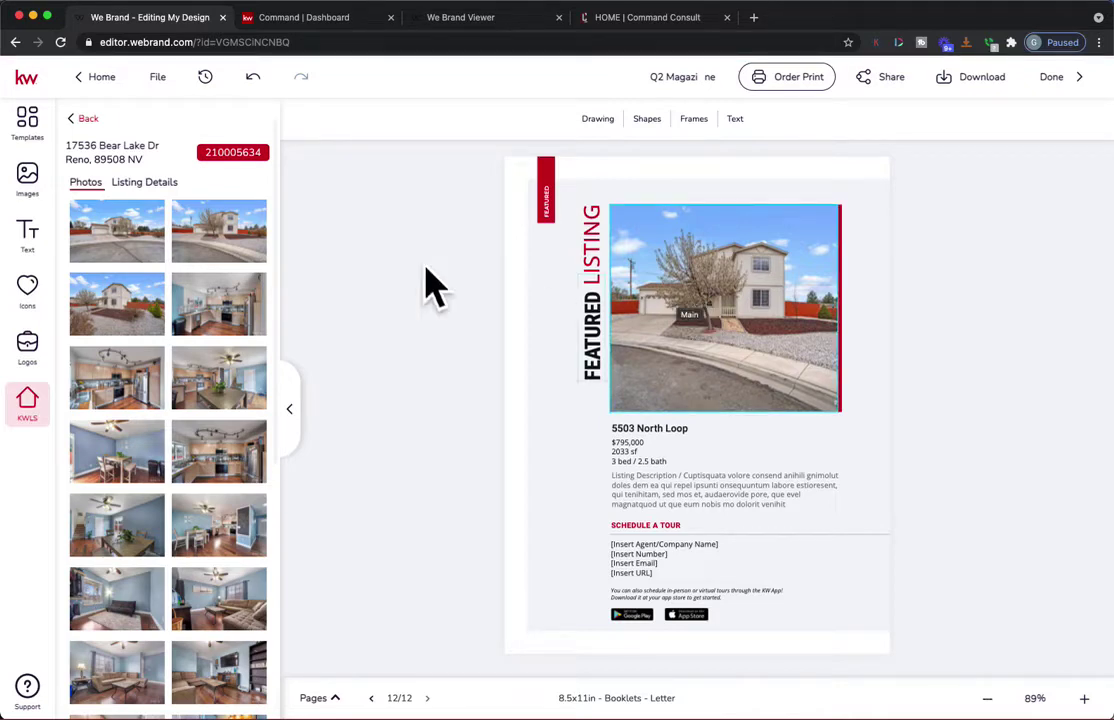
- Using the listing details, change the featured property's price to $385,000 and its living area to 1624 sf, and save the text
{"action": "left_click", "coordinate": [144, 182]}
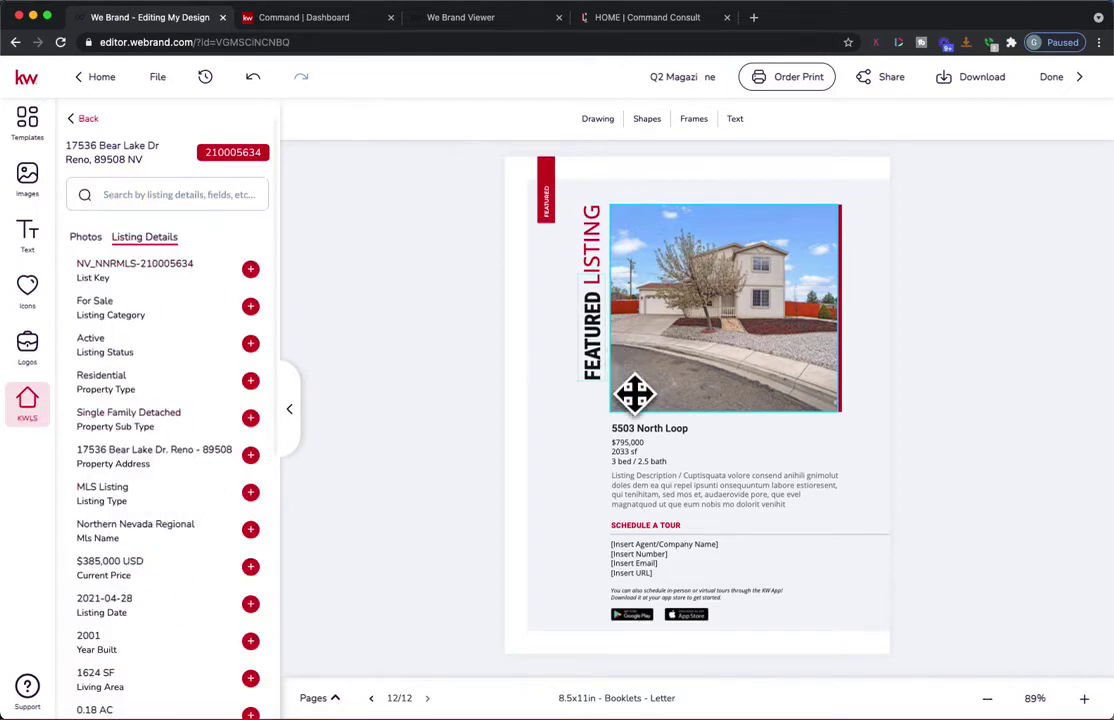
{"action": "left_click", "coordinate": [650, 455]}
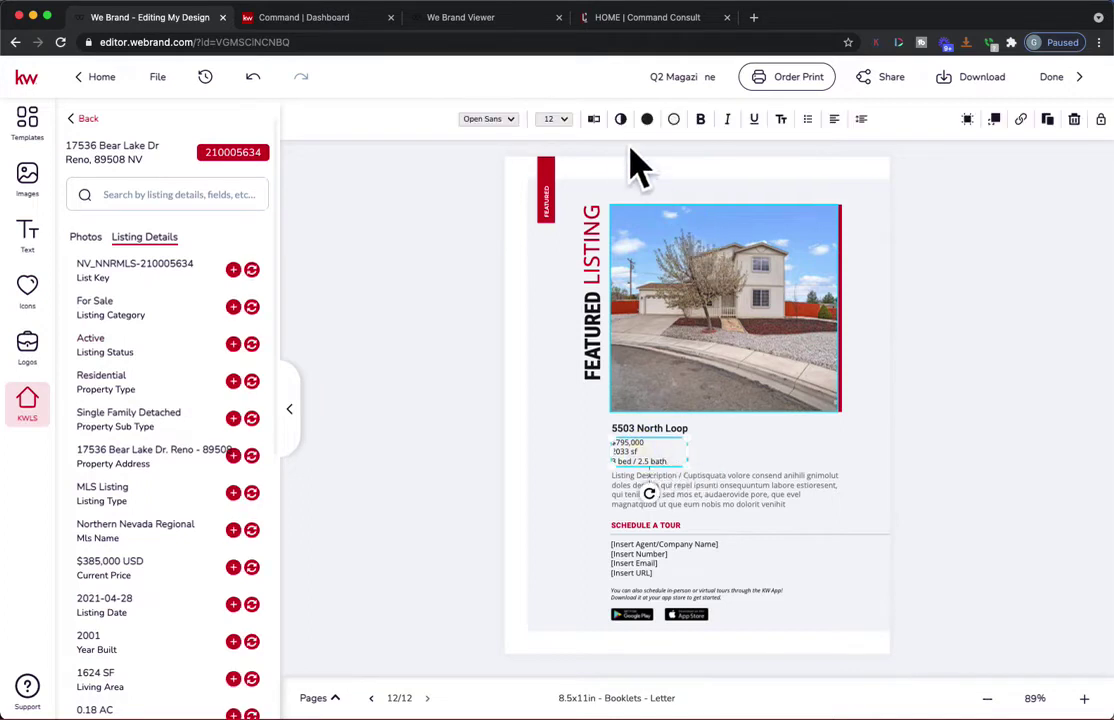
{"action": "left_click", "coordinate": [594, 119]}
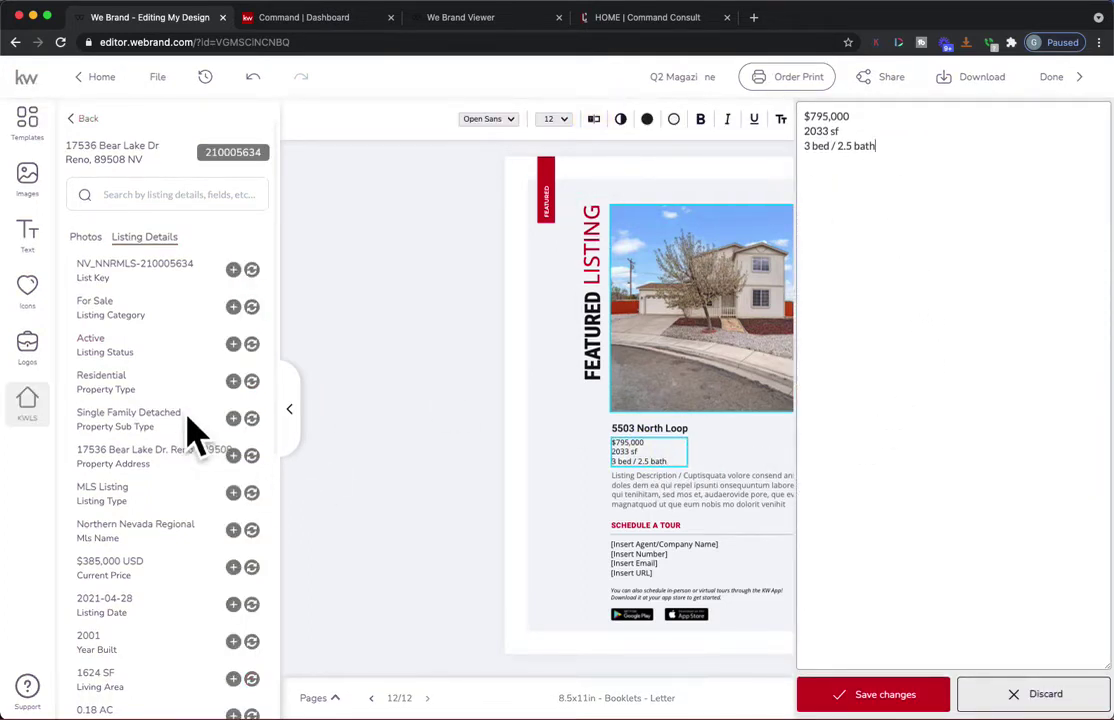
{"action": "left_click", "coordinate": [826, 117]}
{"action": "left_click", "coordinate": [925, 710]}
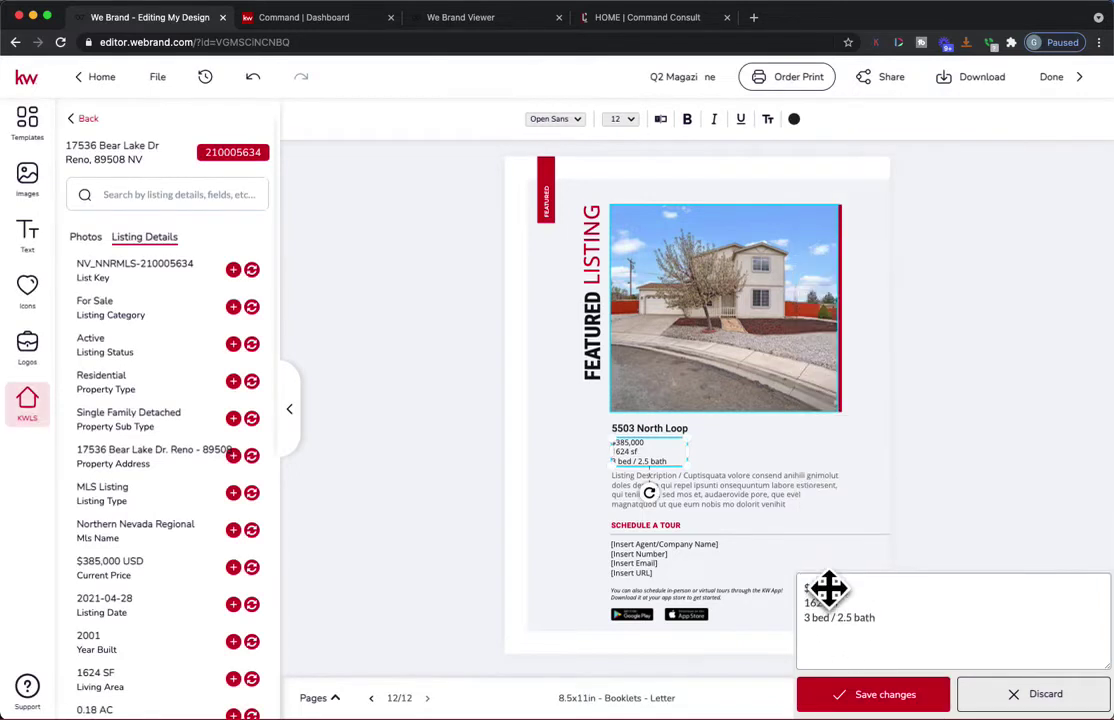
{"action": "left_click", "coordinate": [810, 480]}
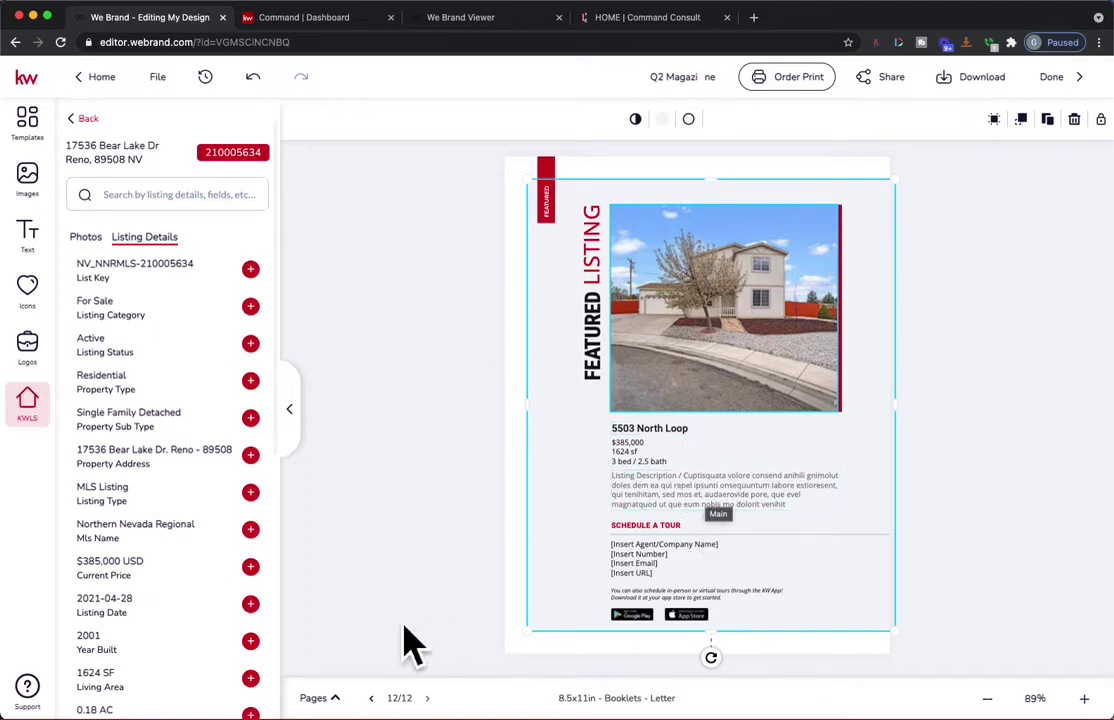
- Try replacing the placeholder listing description with the property description from the listing details, then undo that replacement
{"action": "scroll", "coordinate": [133, 660], "scroll_direction": "down", "scroll_amount": 5}
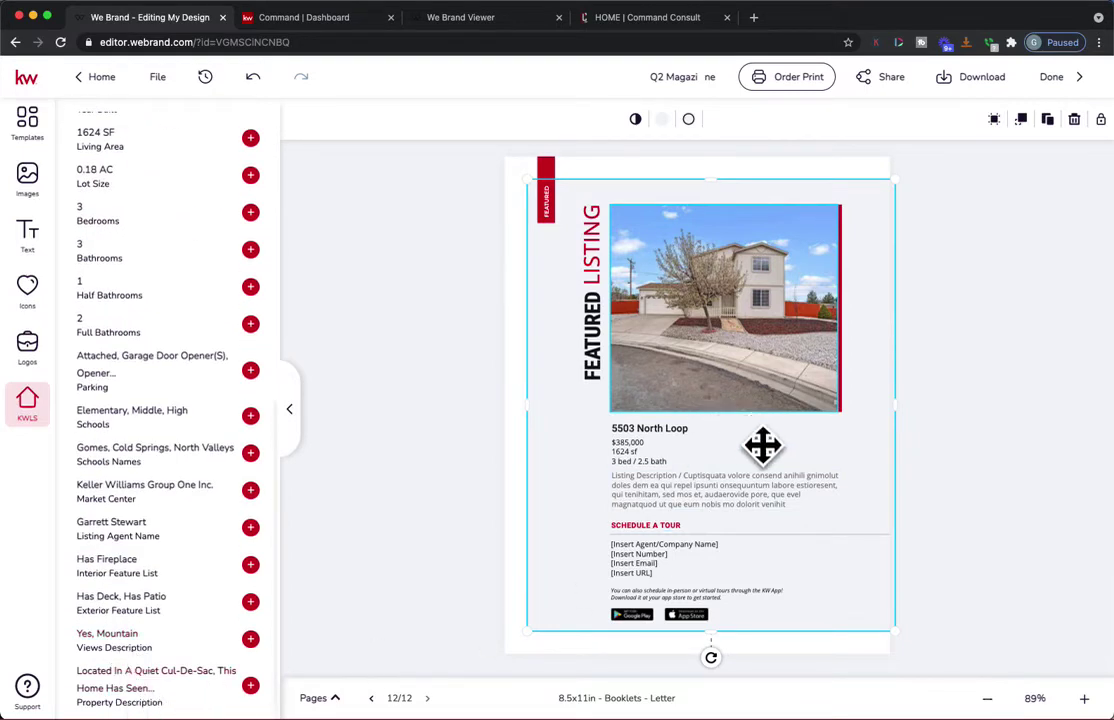
{"action": "left_click", "coordinate": [737, 505]}
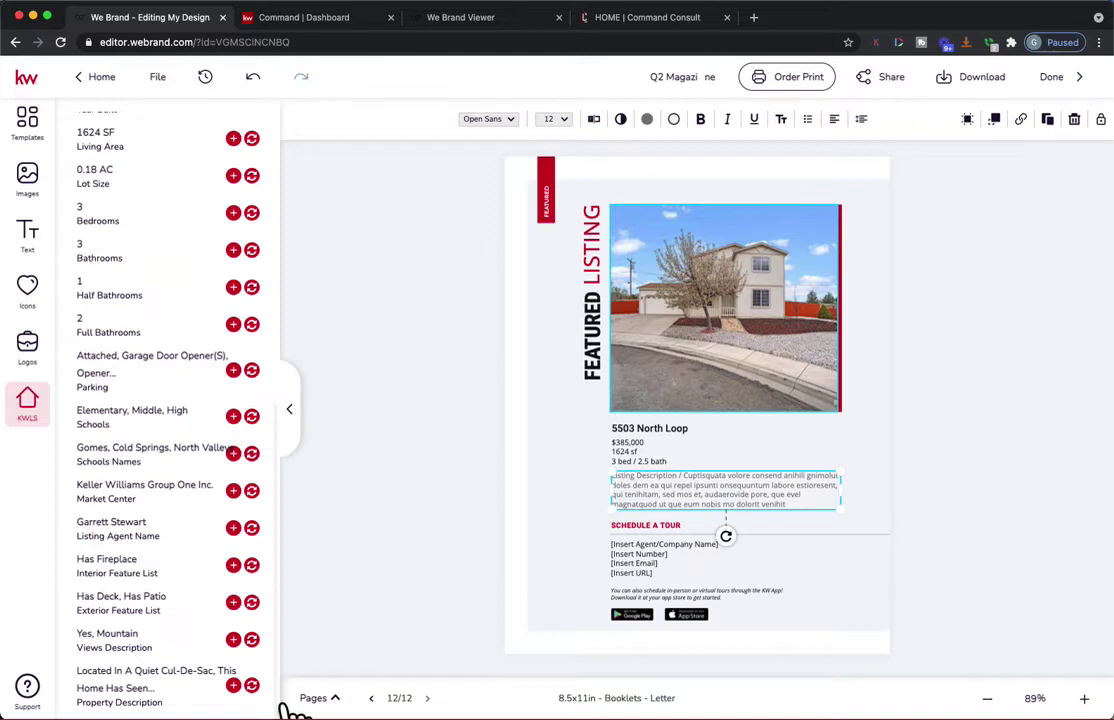
{"action": "left_click", "coordinate": [251, 685]}
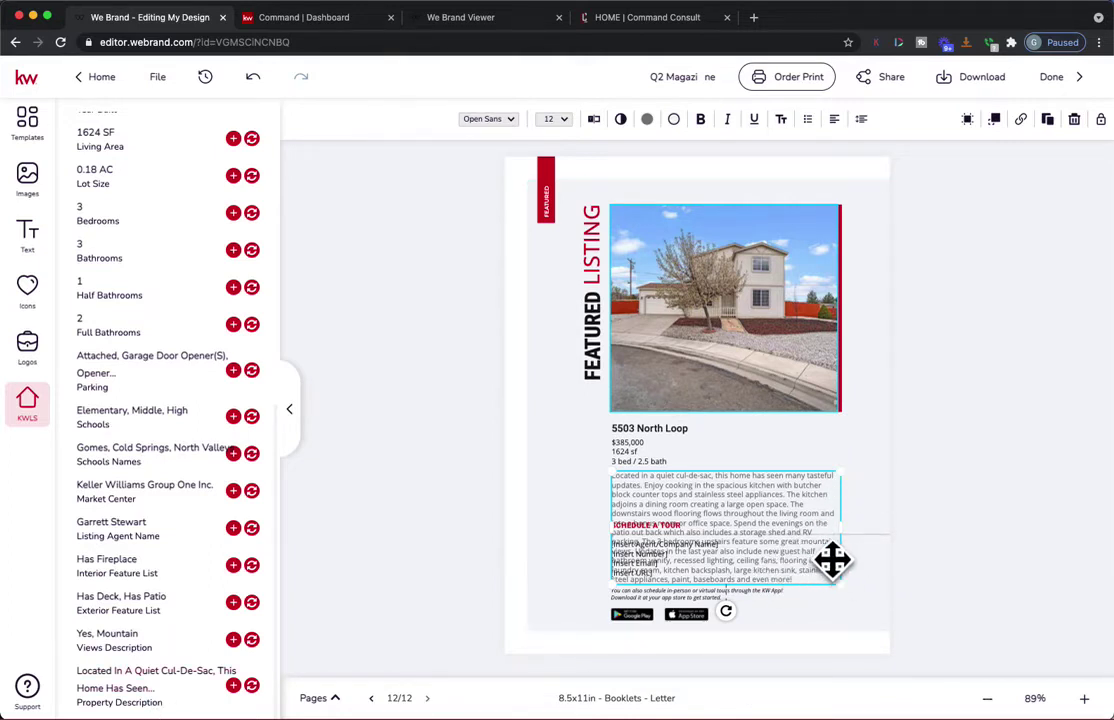
{"action": "left_click", "coordinate": [255, 80]}
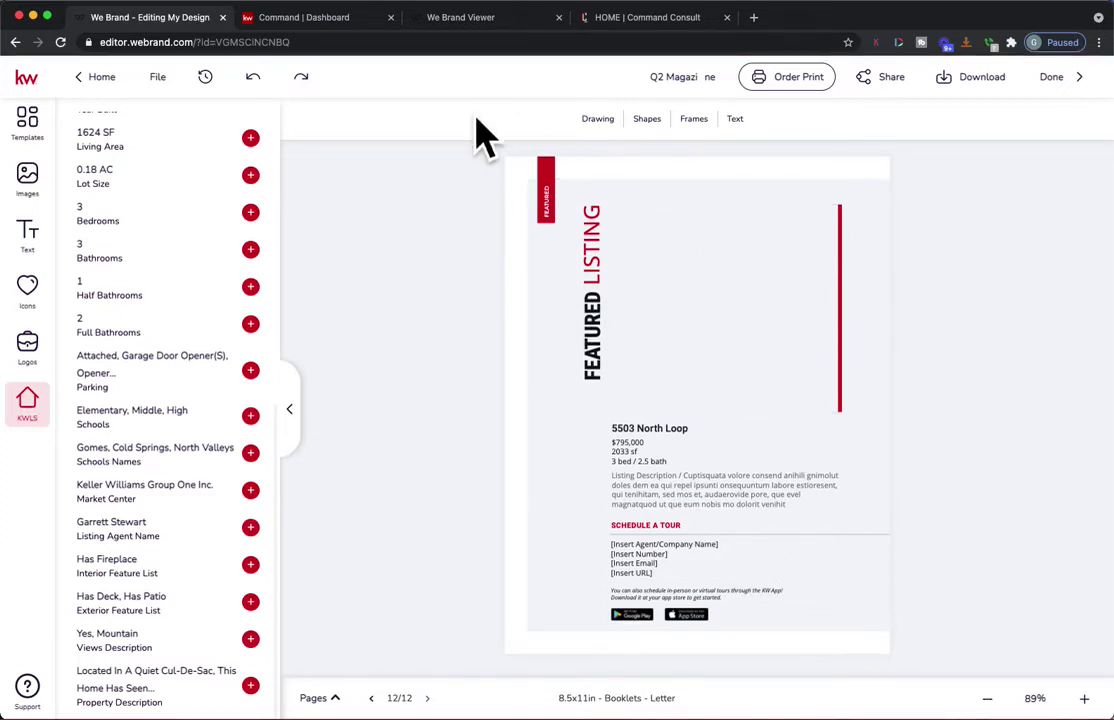
{"action": "left_click", "coordinate": [301, 77]}
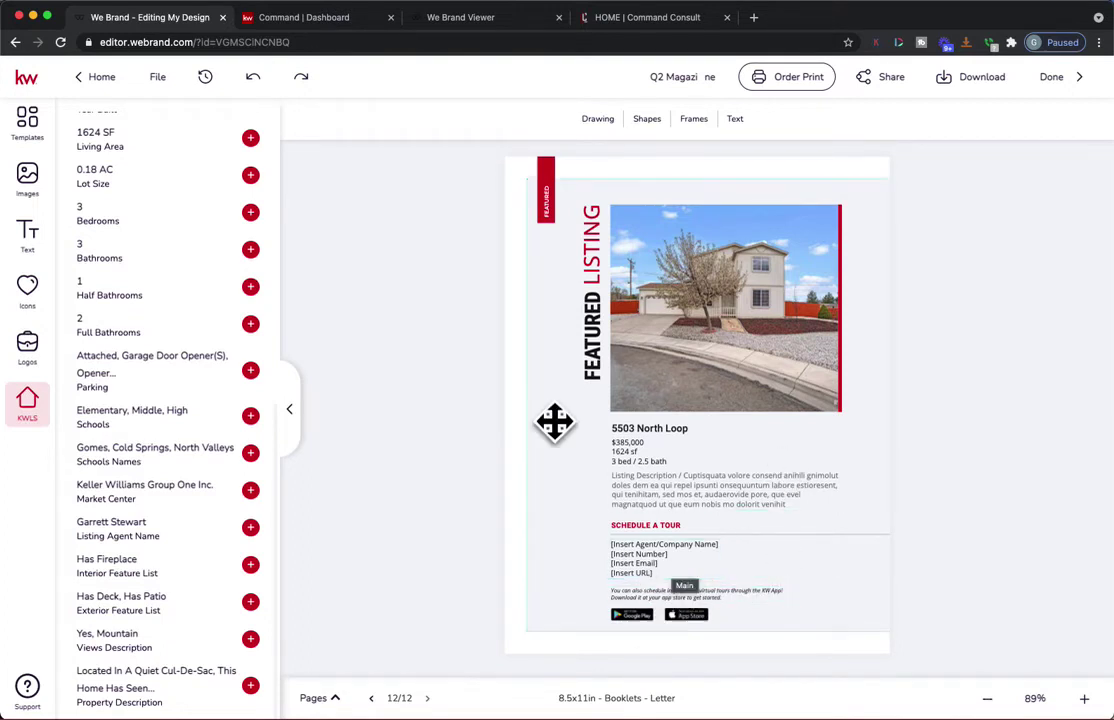
- Add the "Increase Your Home Value With These 10 Tweaks" layout as a new page and save the design
{"action": "left_click", "coordinate": [55, 145]}
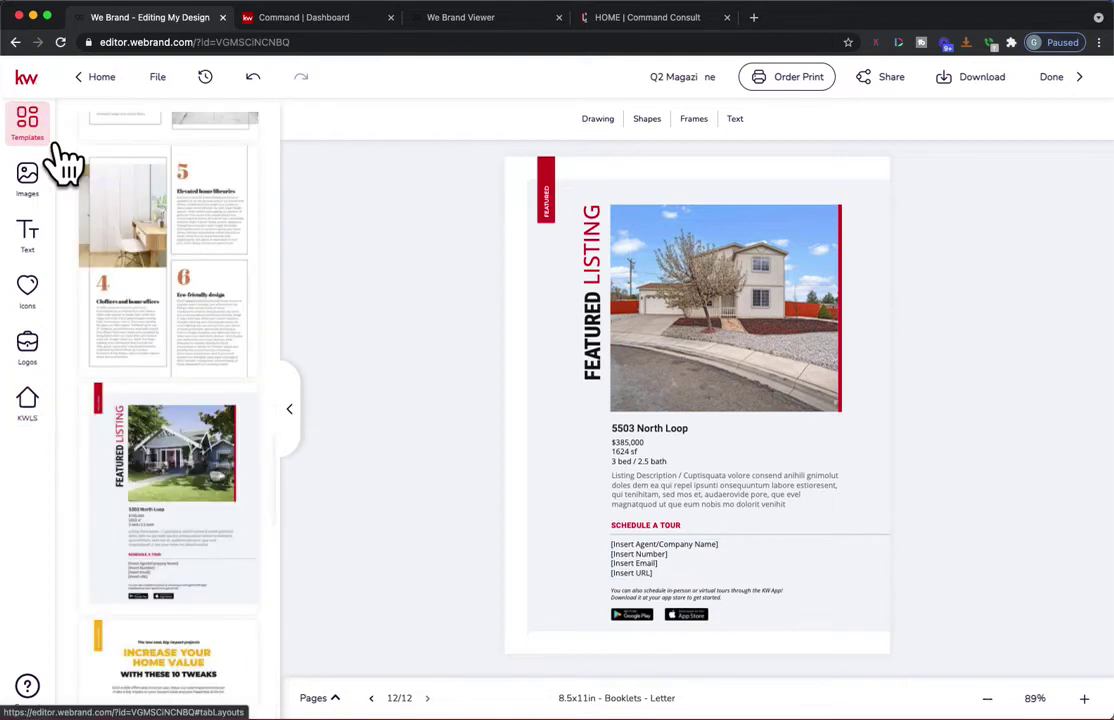
{"action": "scroll", "coordinate": [211, 517], "scroll_direction": "down", "scroll_amount": 3}
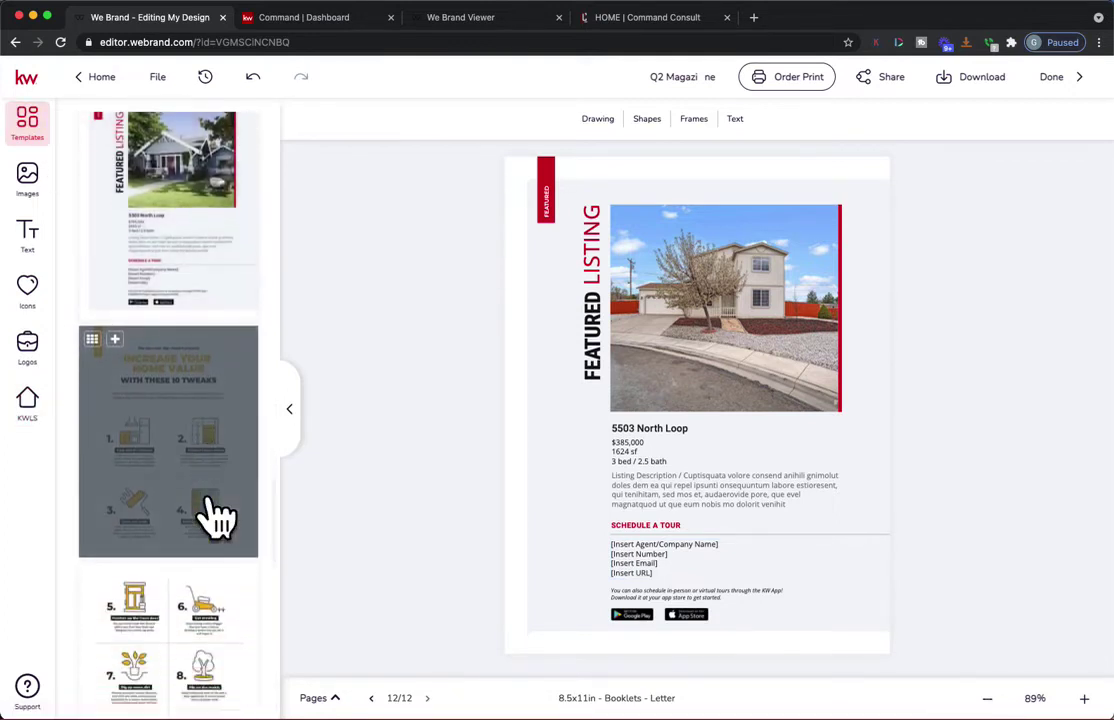
{"action": "left_click", "coordinate": [118, 330]}
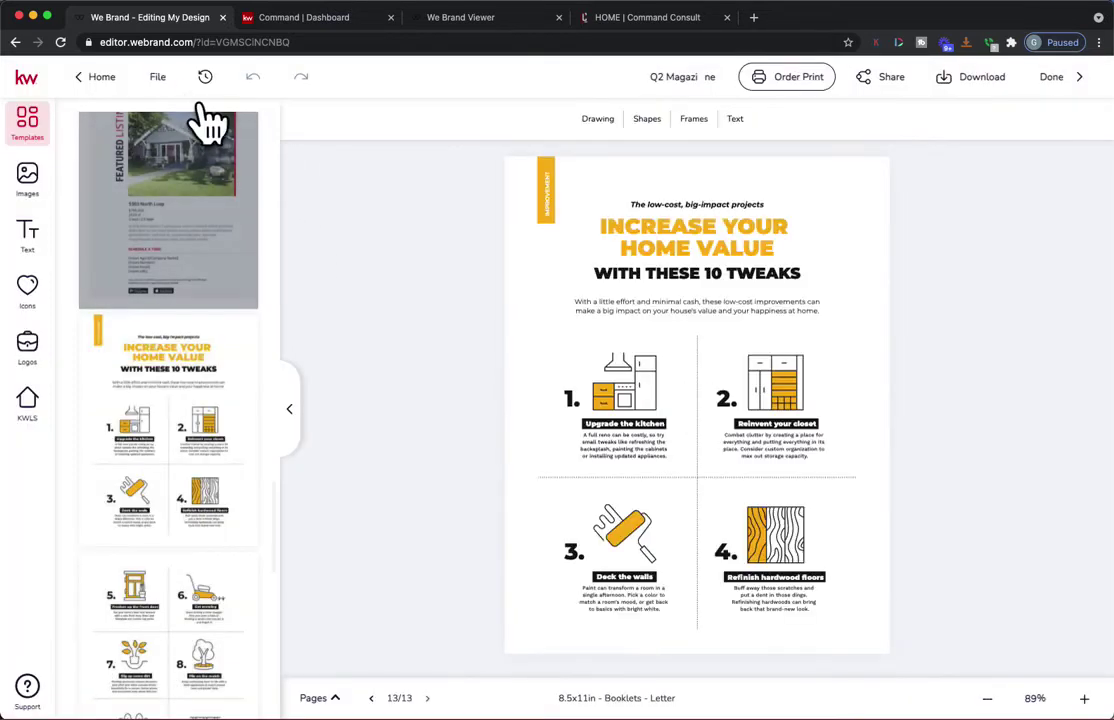
{"action": "left_click", "coordinate": [157, 77]}
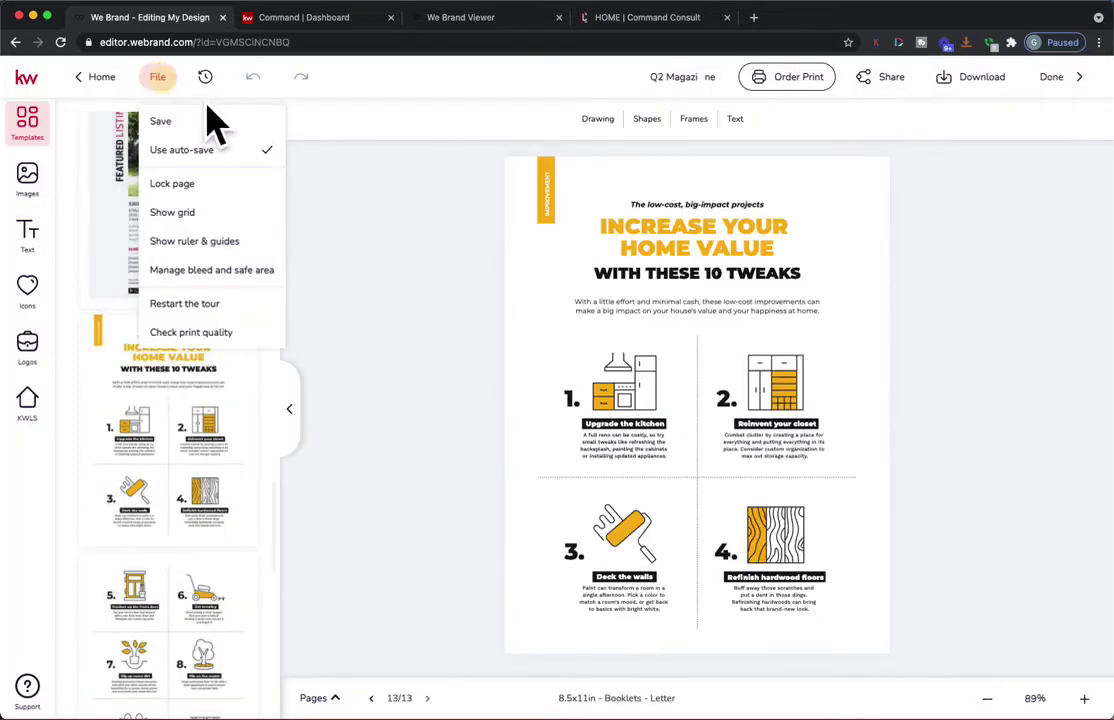
{"action": "left_click", "coordinate": [240, 126]}
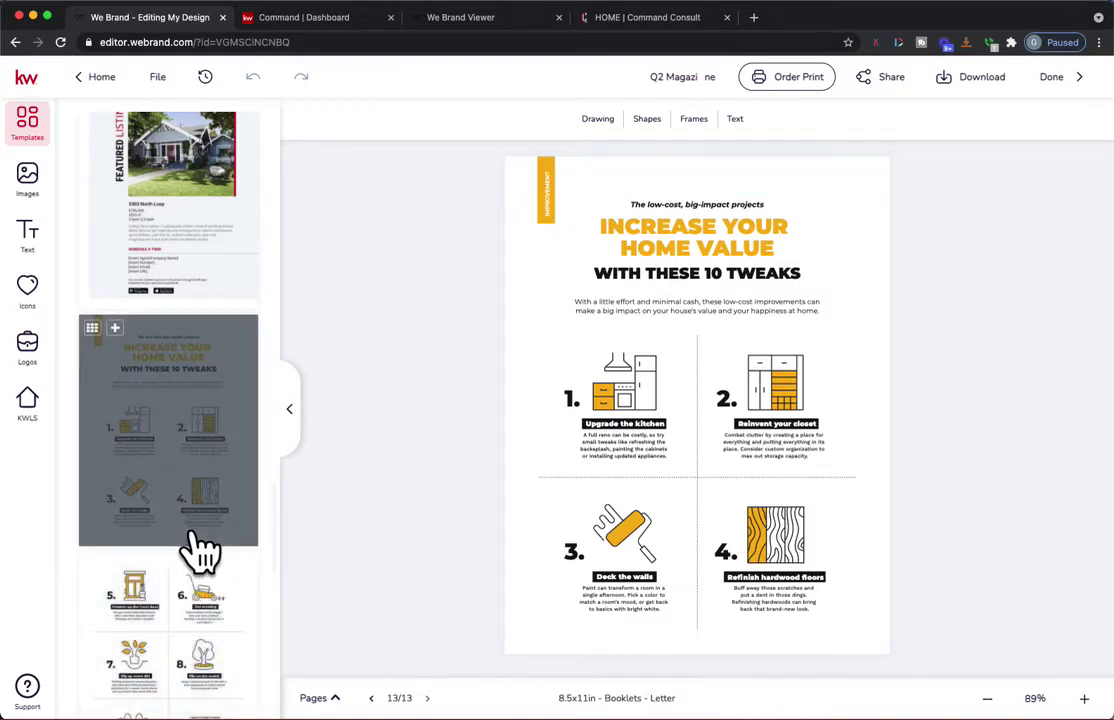
- Add the layout with home tweaks 5 to 10 and the "Hottest Spring Listings" layout as new pages
{"action": "scroll", "coordinate": [165, 620], "scroll_direction": "down", "scroll_amount": 1}
{"action": "scroll", "coordinate": [240, 250], "scroll_direction": "down", "scroll_amount": 5}
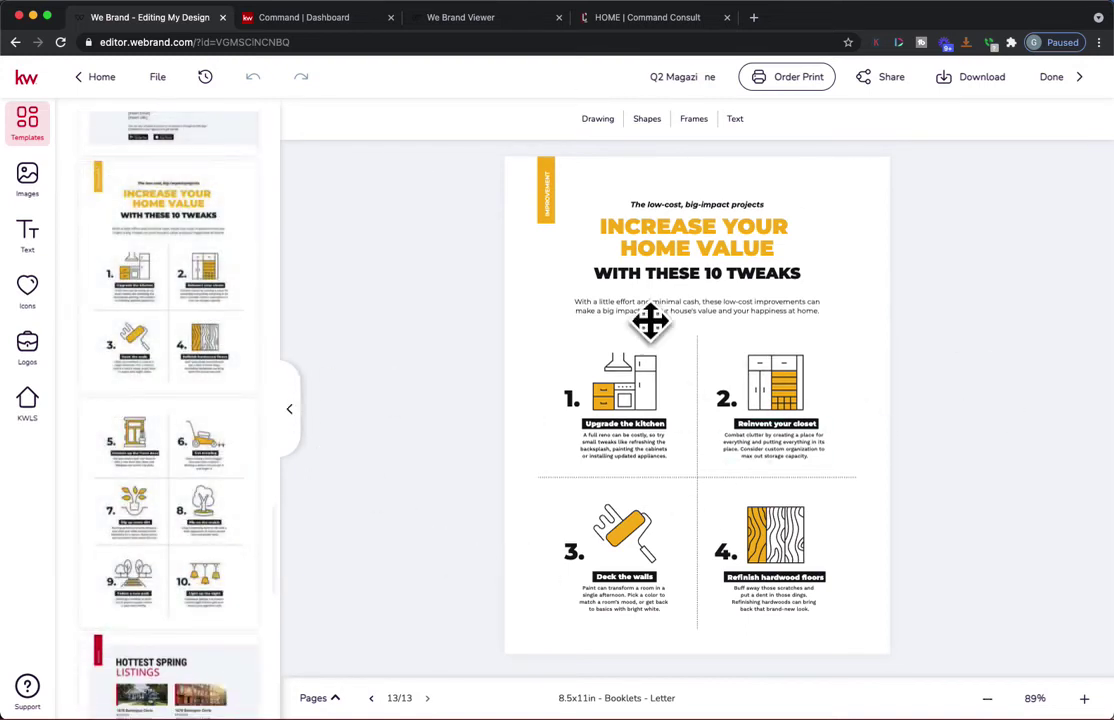
{"action": "scroll", "coordinate": [227, 482], "scroll_direction": "down", "scroll_amount": 3}
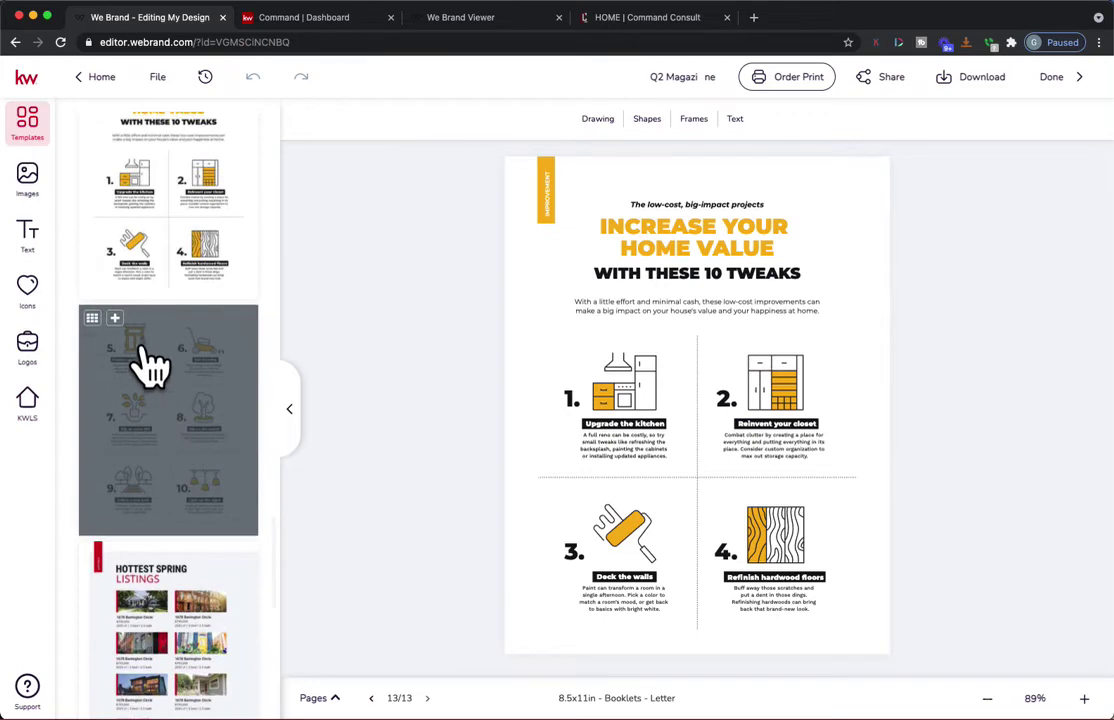
{"action": "left_click", "coordinate": [114, 318]}
{"action": "scroll", "coordinate": [226, 530], "scroll_direction": "down", "scroll_amount": 6}
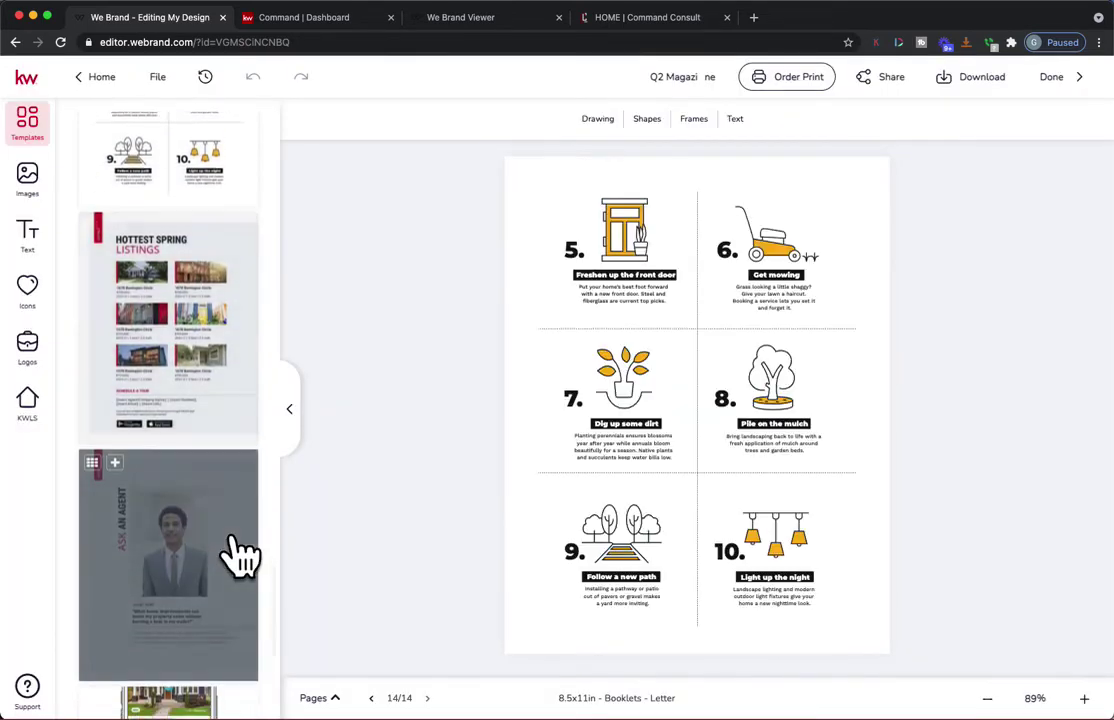
{"action": "left_click", "coordinate": [122, 228]}
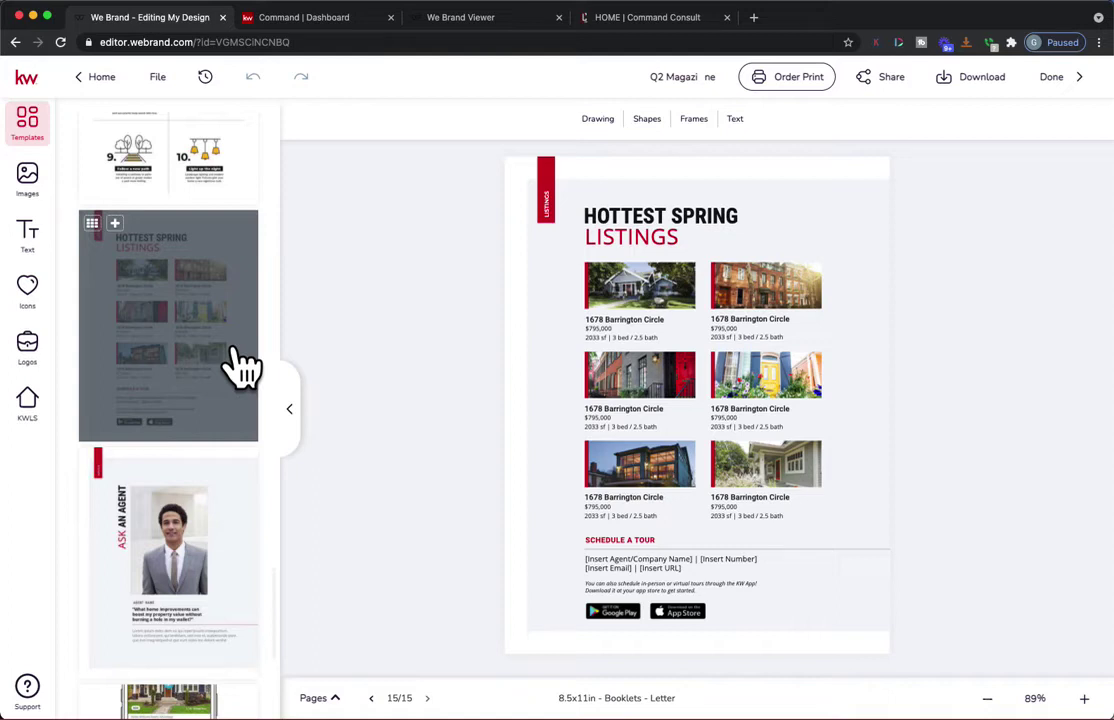
- Open the KWLS listing source and go back from the Reno listing's details to the listing search results
{"action": "left_click", "coordinate": [45, 432]}
{"action": "scroll", "coordinate": [211, 341], "scroll_direction": "up", "scroll_amount": 5}
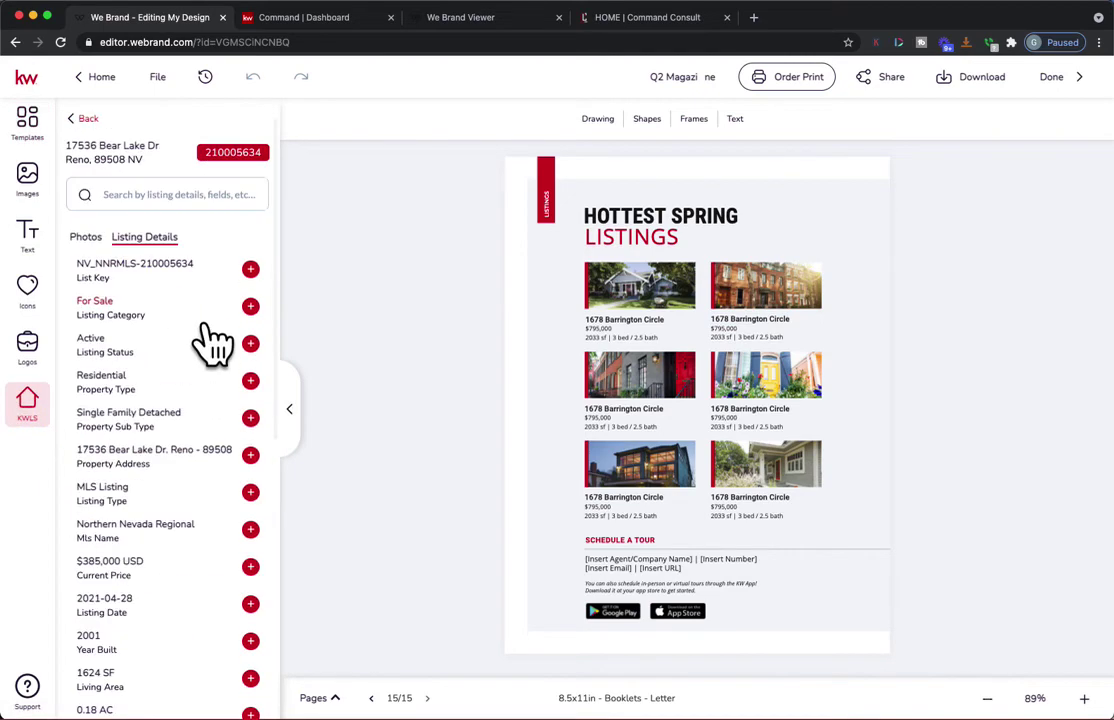
{"action": "left_click", "coordinate": [88, 120]}
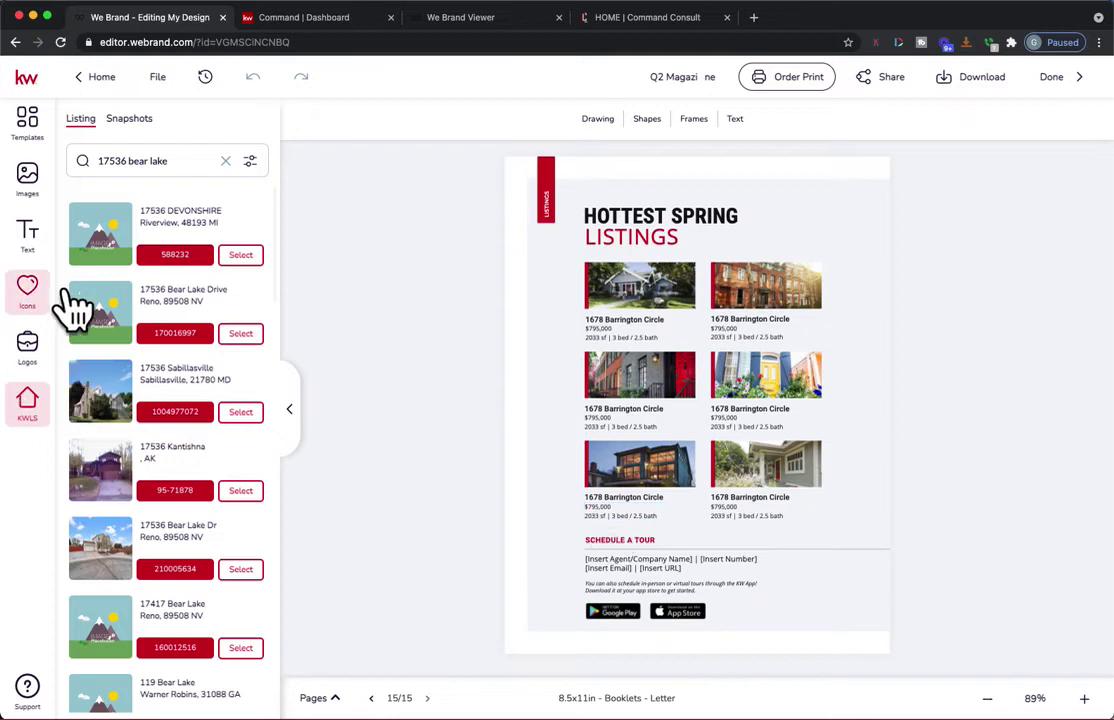
- Add a subtitle text element to the Hottest Spring Listings page and change its wording to "SOLD"
{"action": "left_click", "coordinate": [40, 242]}
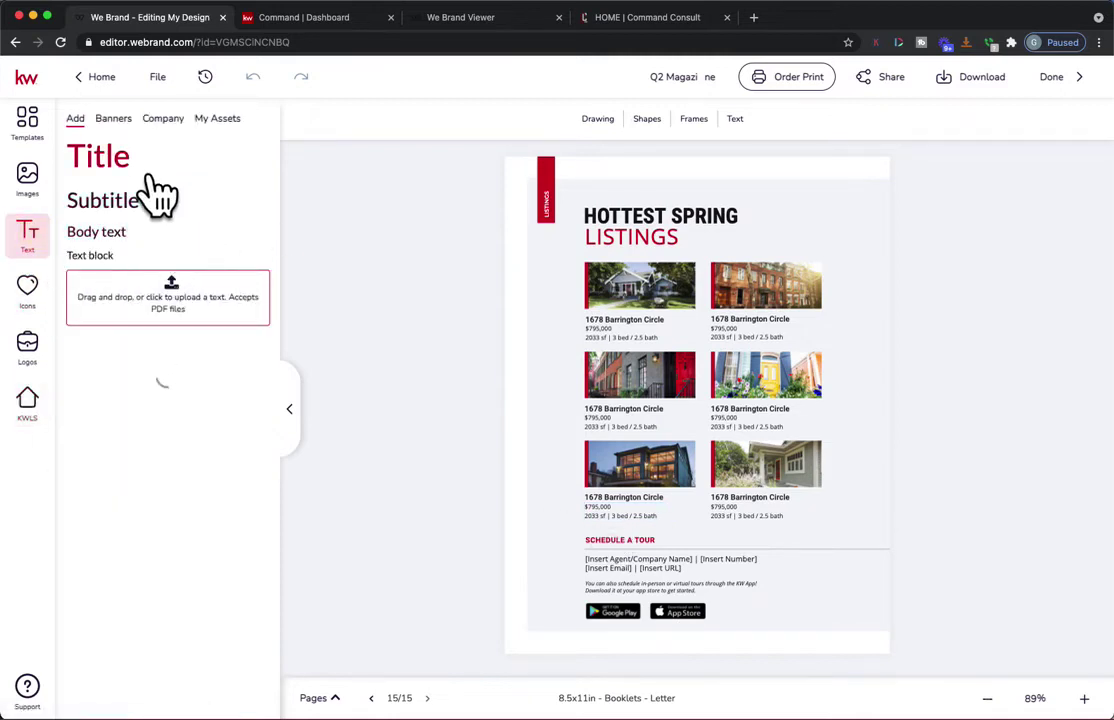
{"action": "left_click", "coordinate": [127, 200]}
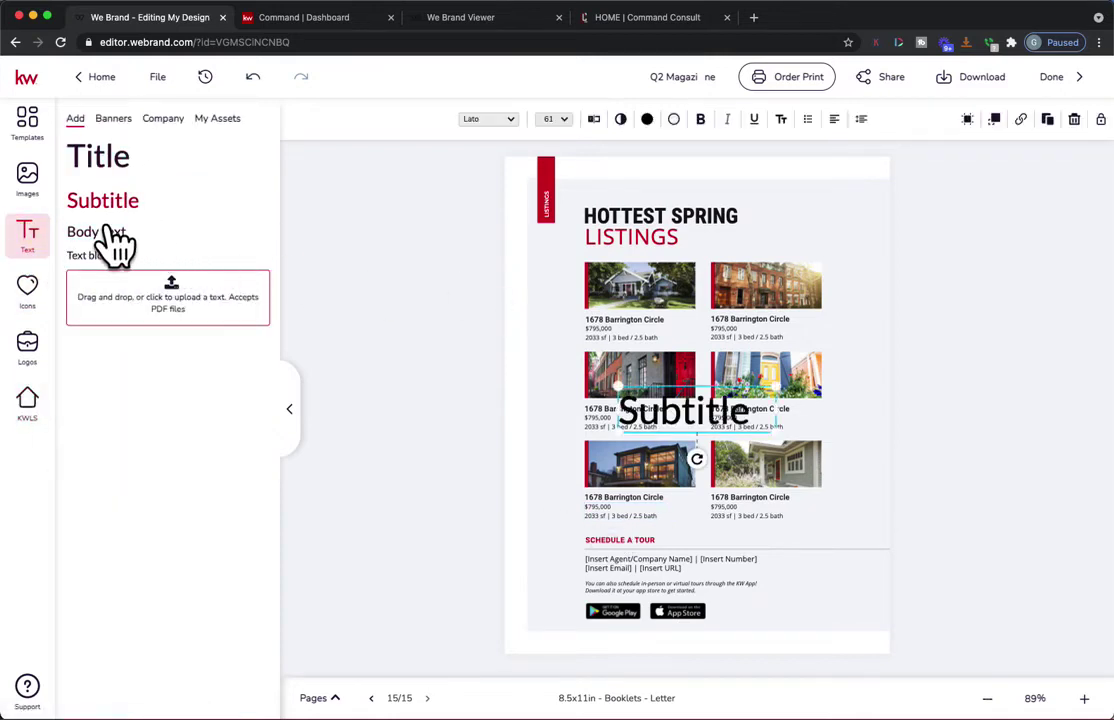
{"action": "double_click", "coordinate": [669, 423]}
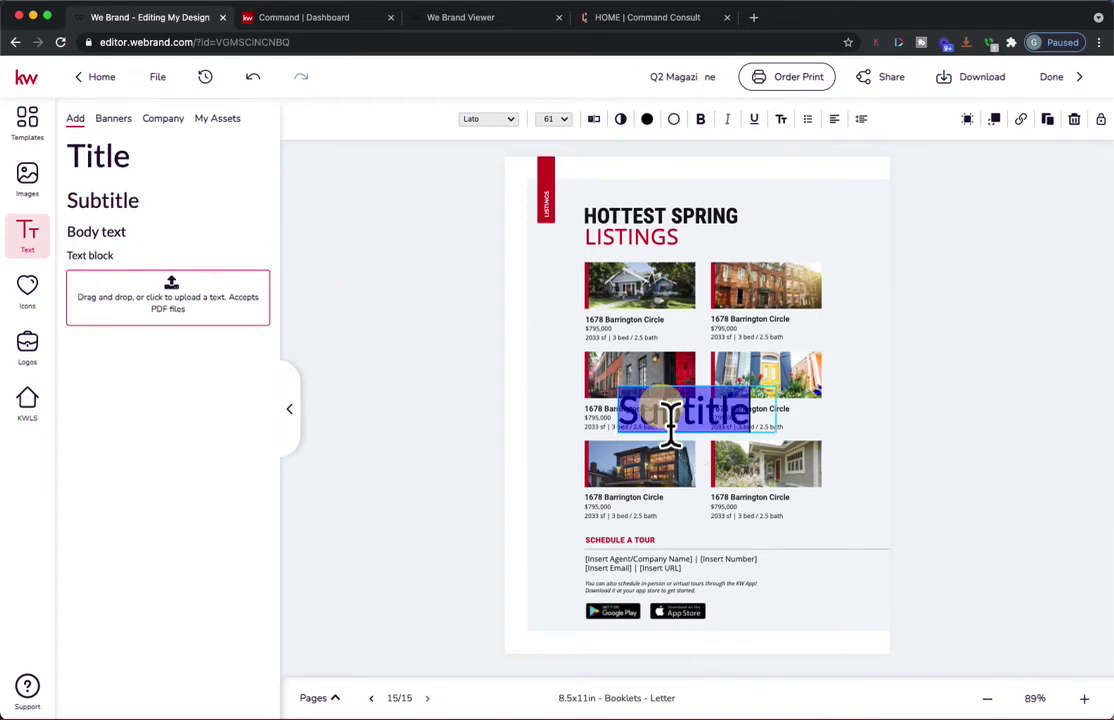
{"action": "type", "text": "SOLD"}
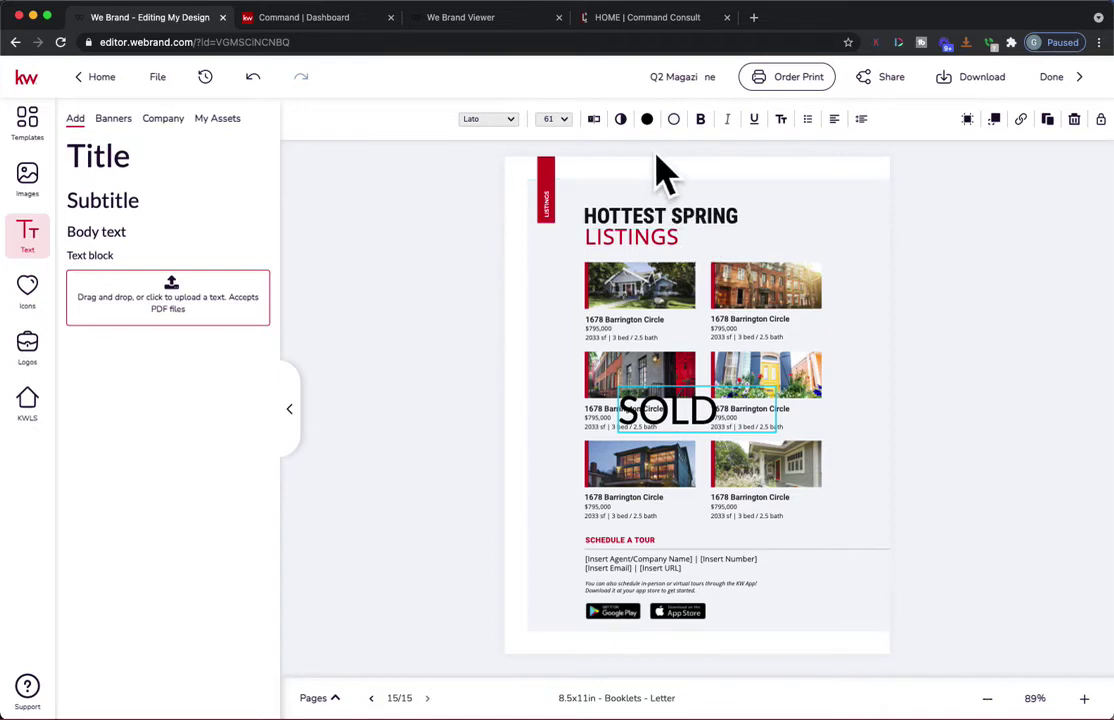
- Change the color of the "SOLD" text to red
{"action": "double_click", "coordinate": [676, 415]}
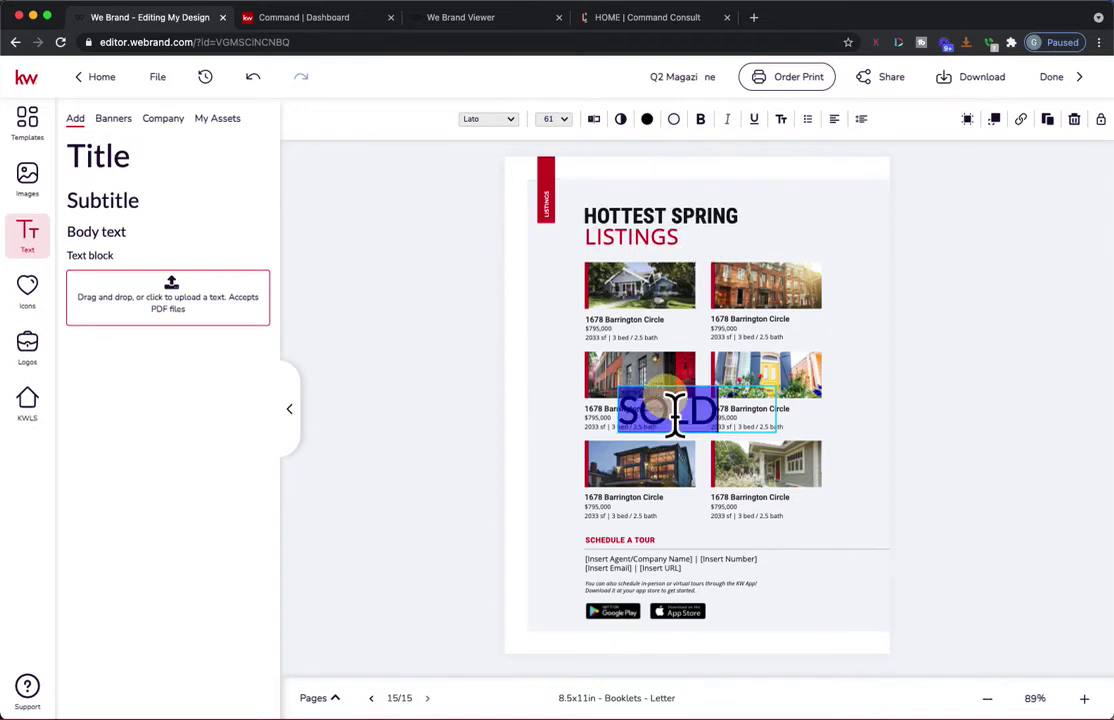
{"action": "left_click", "coordinate": [647, 119]}
{"action": "left_click", "coordinate": [686, 219]}
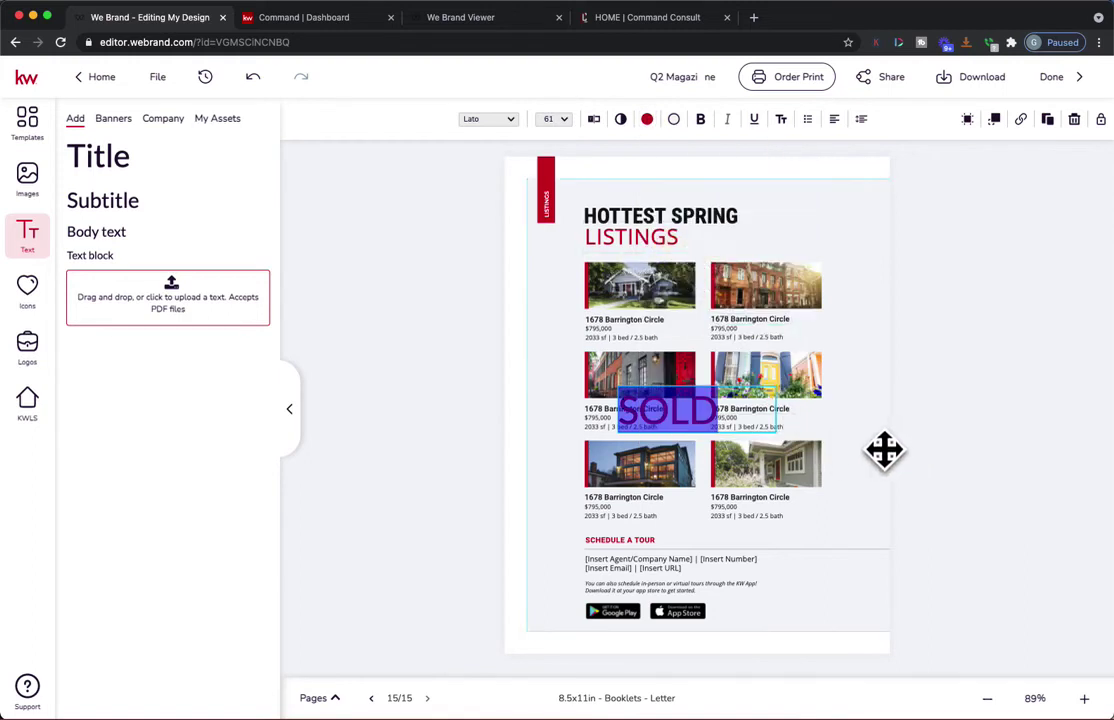
{"action": "left_click", "coordinate": [729, 455]}
- Fit the "SOLD" text at a smaller size over the first listing's photo and save the design
{"action": "left_click_drag", "start_coordinate": [714, 427], "coordinate": [687, 316]}
{"action": "left_click", "coordinate": [903, 447]}
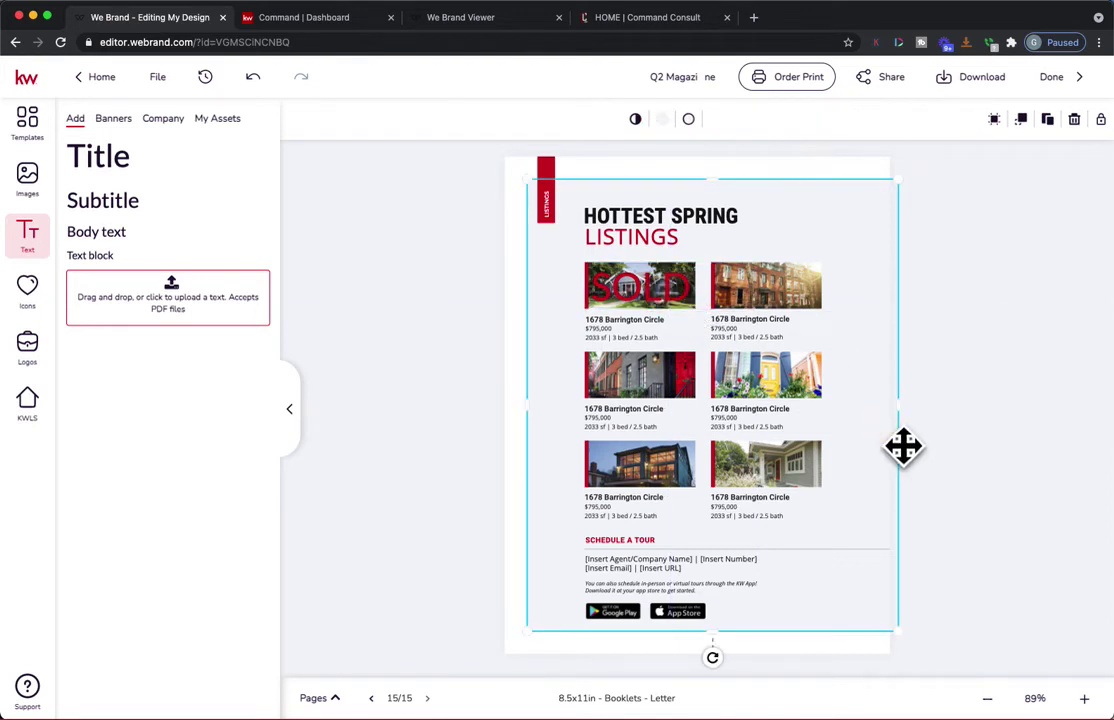
{"action": "left_click", "coordinate": [691, 316]}
{"action": "left_click_drag", "start_coordinate": [777, 281], "coordinate": [715, 292]}
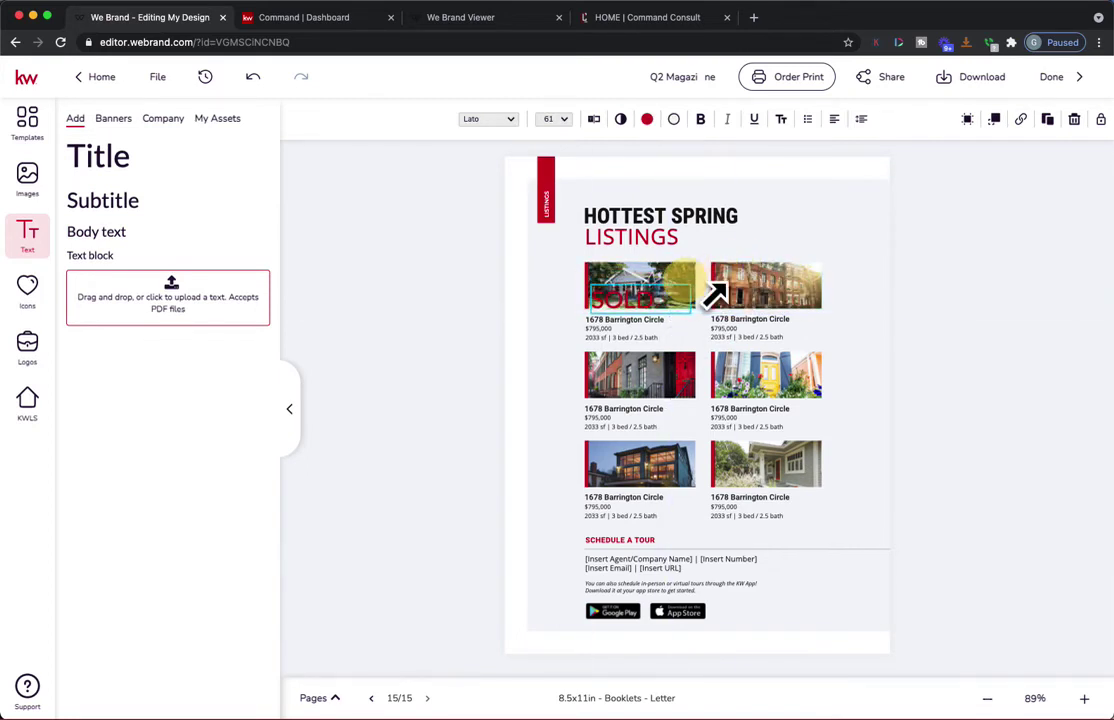
{"action": "left_click", "coordinate": [935, 328]}
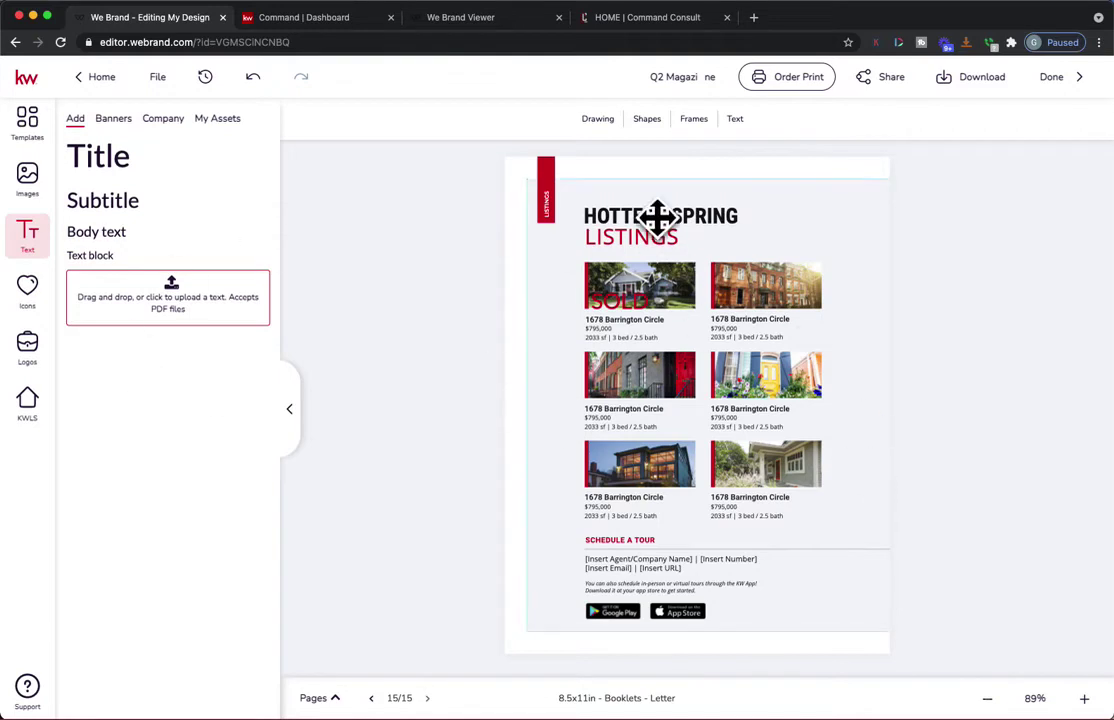
{"action": "left_click", "coordinate": [157, 77]}
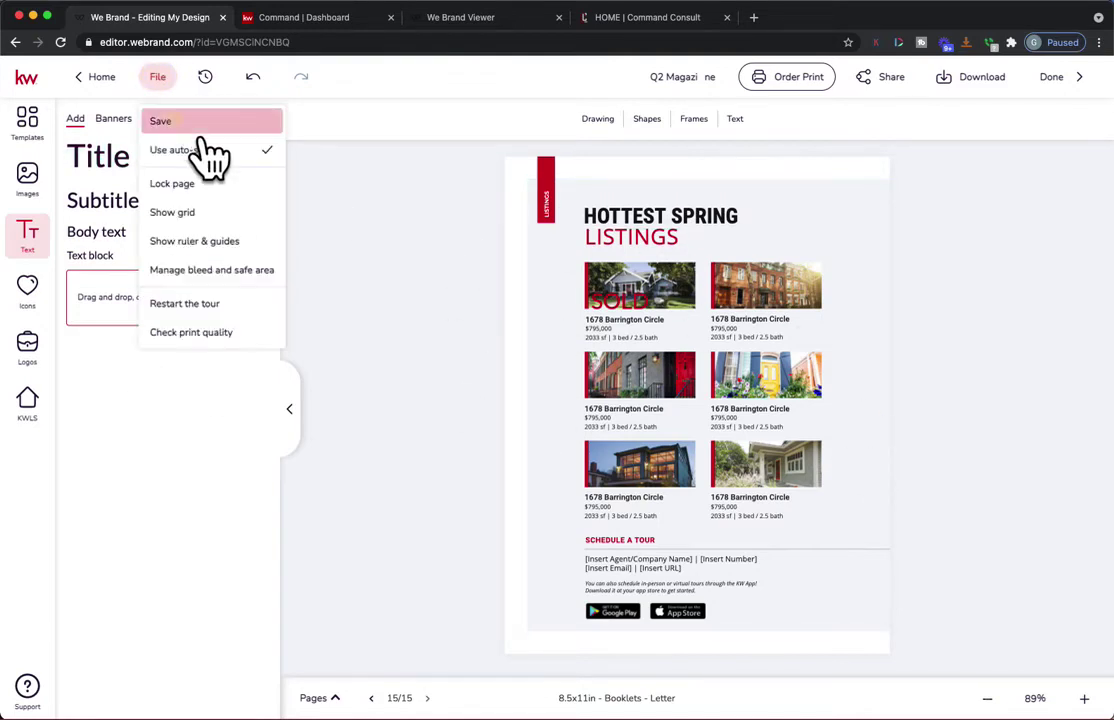
{"action": "left_click", "coordinate": [201, 128]}
- Add the "Ask an Agent" layout as a new page and replace its portrait with the agent's kitchen photo
{"action": "left_click", "coordinate": [35, 125]}
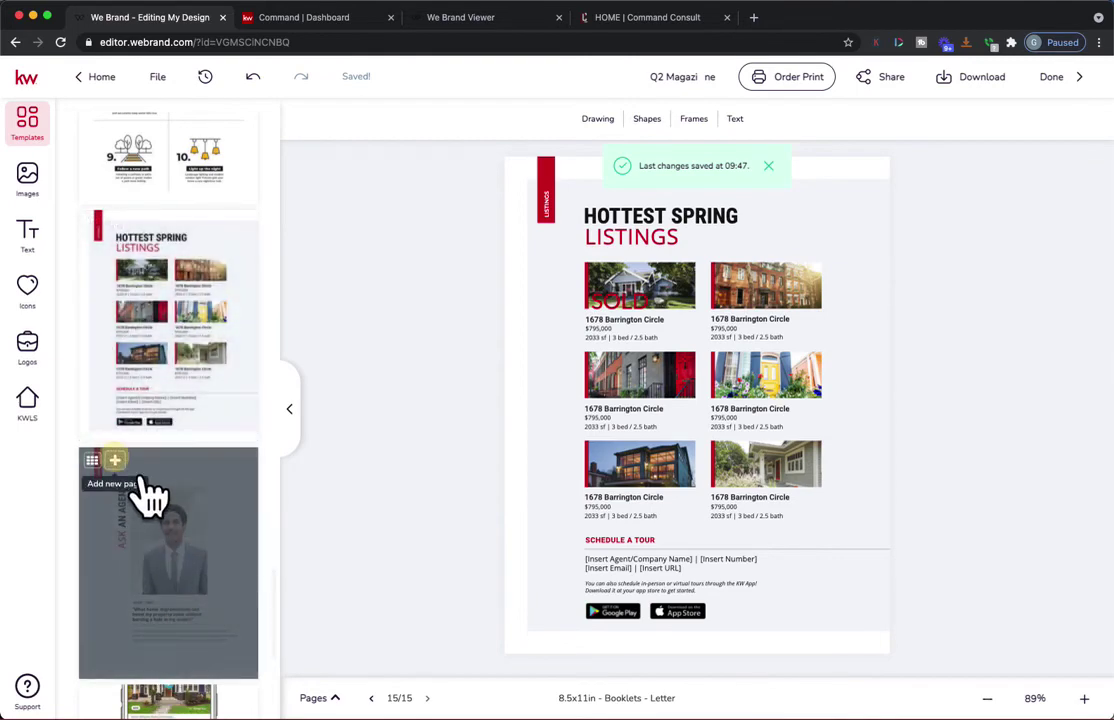
{"action": "left_click", "coordinate": [145, 480]}
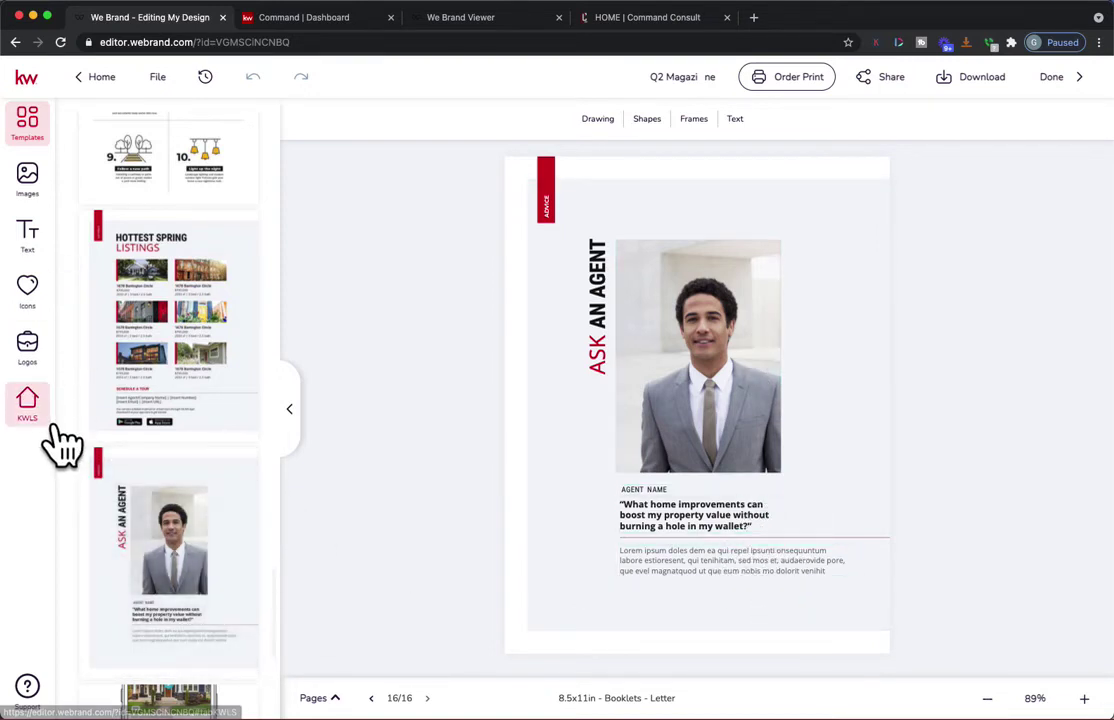
{"action": "left_click", "coordinate": [70, 205]}
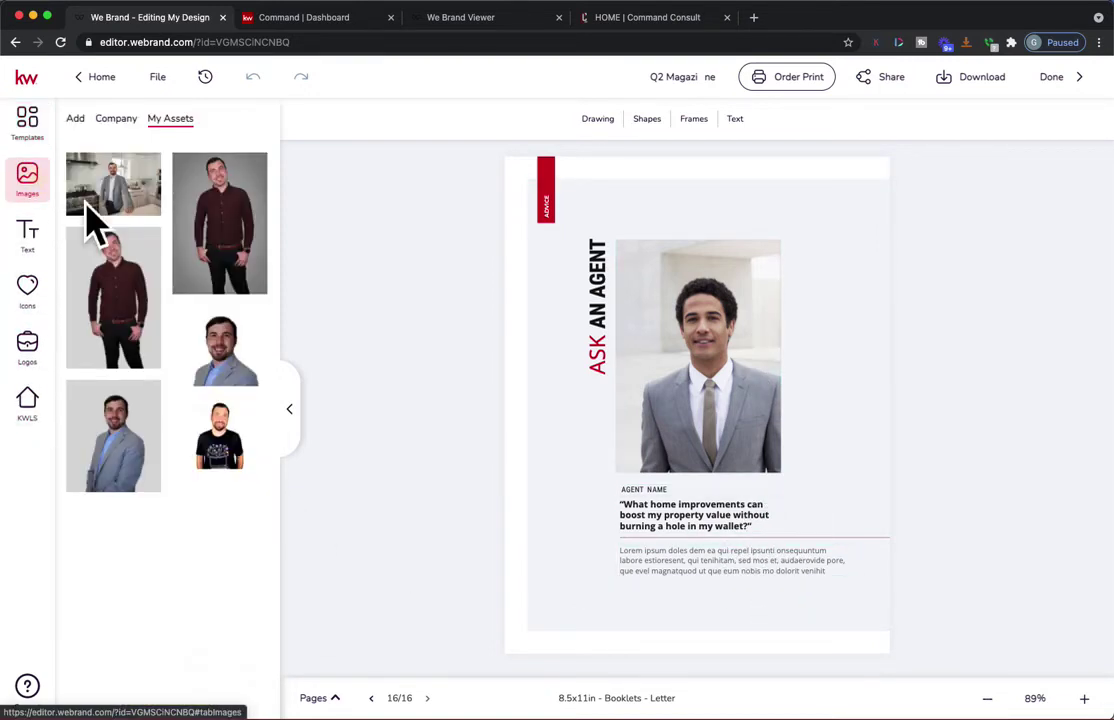
{"action": "left_click_drag", "start_coordinate": [157, 218], "coordinate": [739, 390]}
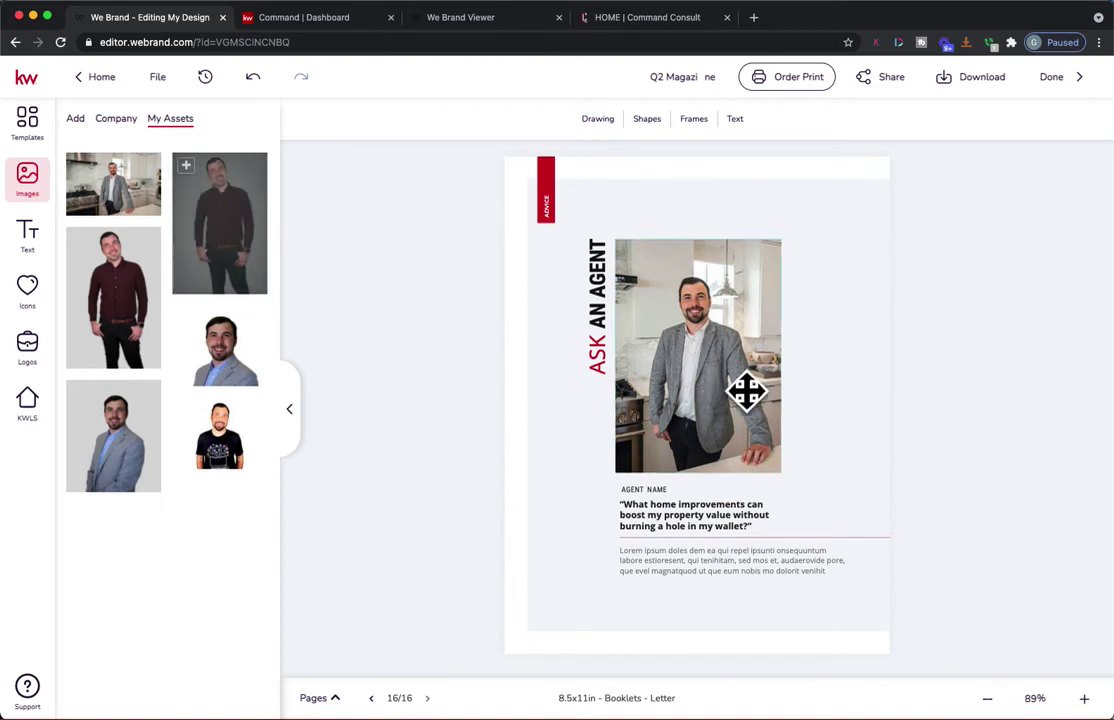
- Add the "Stay In. Search On." layout that has the personal URL banner as a new page
{"action": "left_click", "coordinate": [38, 133]}
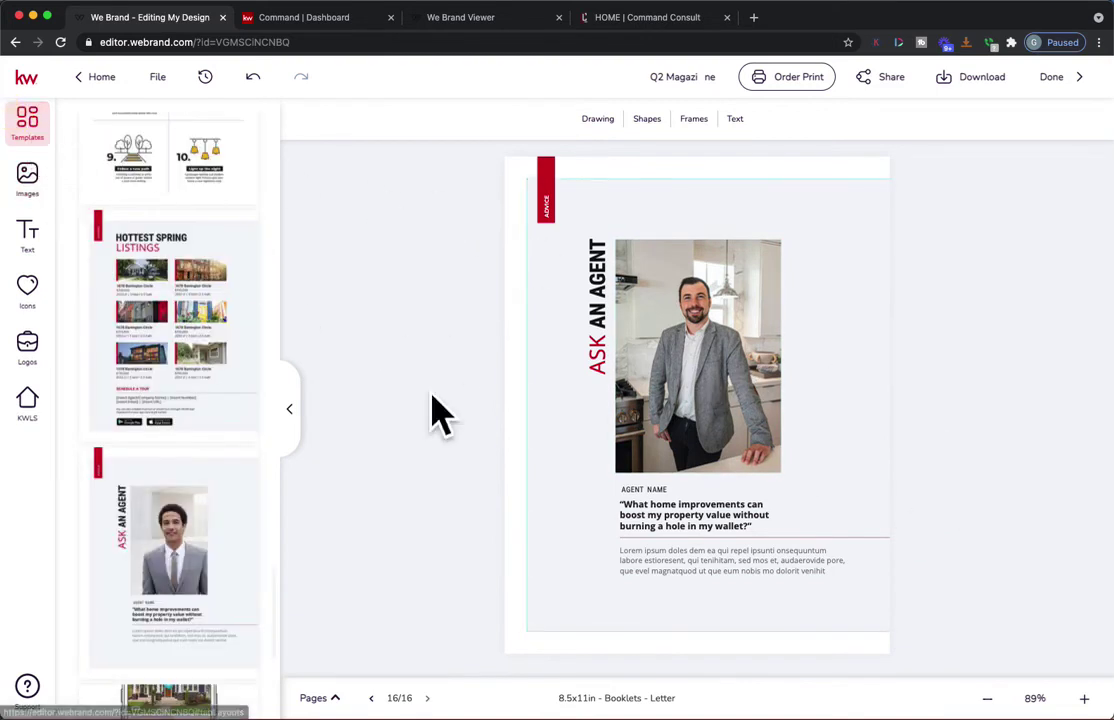
{"action": "scroll", "coordinate": [220, 612], "scroll_direction": "down", "scroll_amount": 5}
{"action": "scroll", "coordinate": [215, 560], "scroll_direction": "down", "scroll_amount": 2}
{"action": "scroll", "coordinate": [219, 450], "scroll_direction": "up", "scroll_amount": 3}
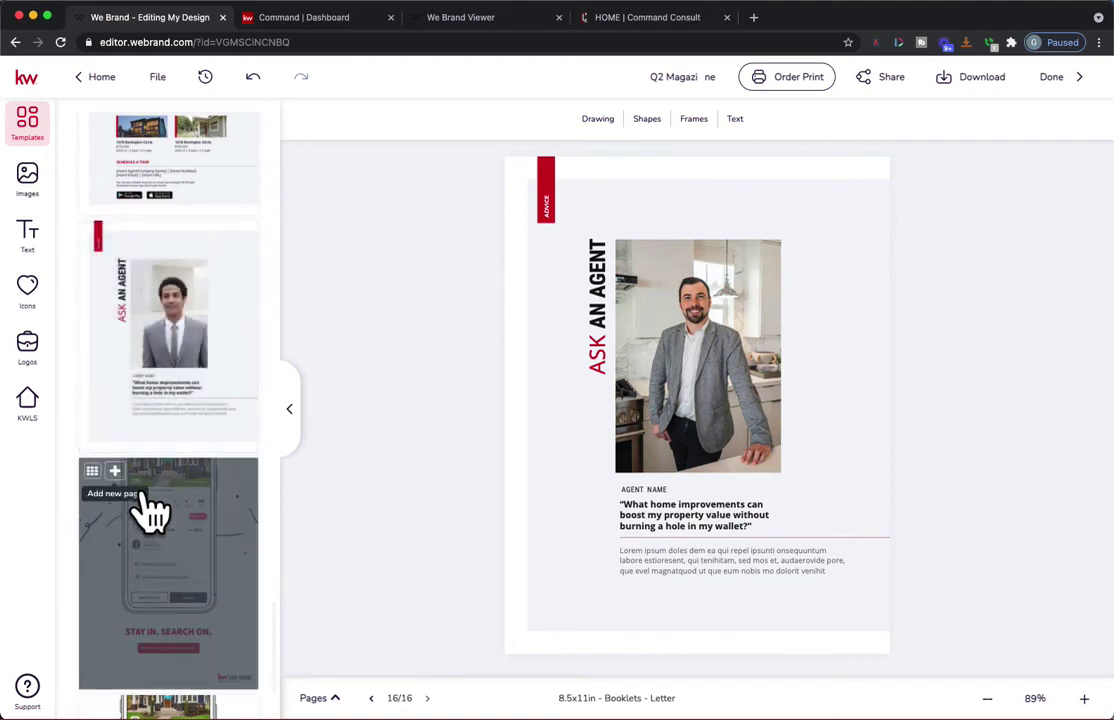
{"action": "left_click", "coordinate": [116, 472]}
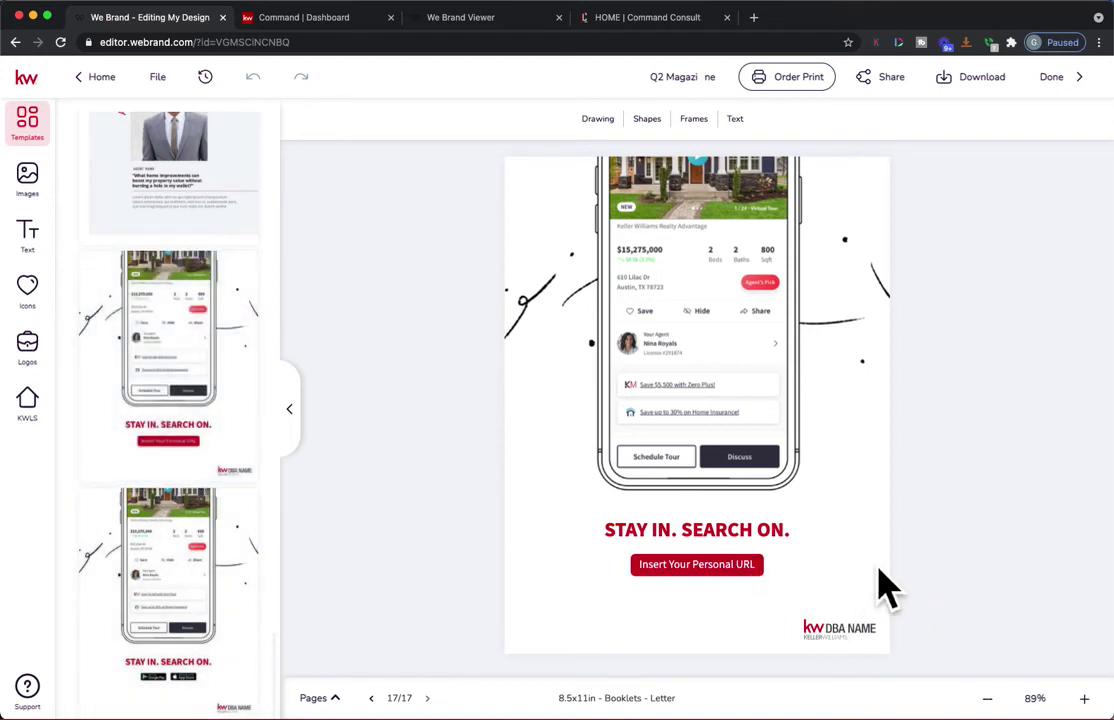
- Switch to KW Command and copy the agent's app URL from the URLs section of the consumer site and app settings
{"action": "left_click", "coordinate": [305, 20]}
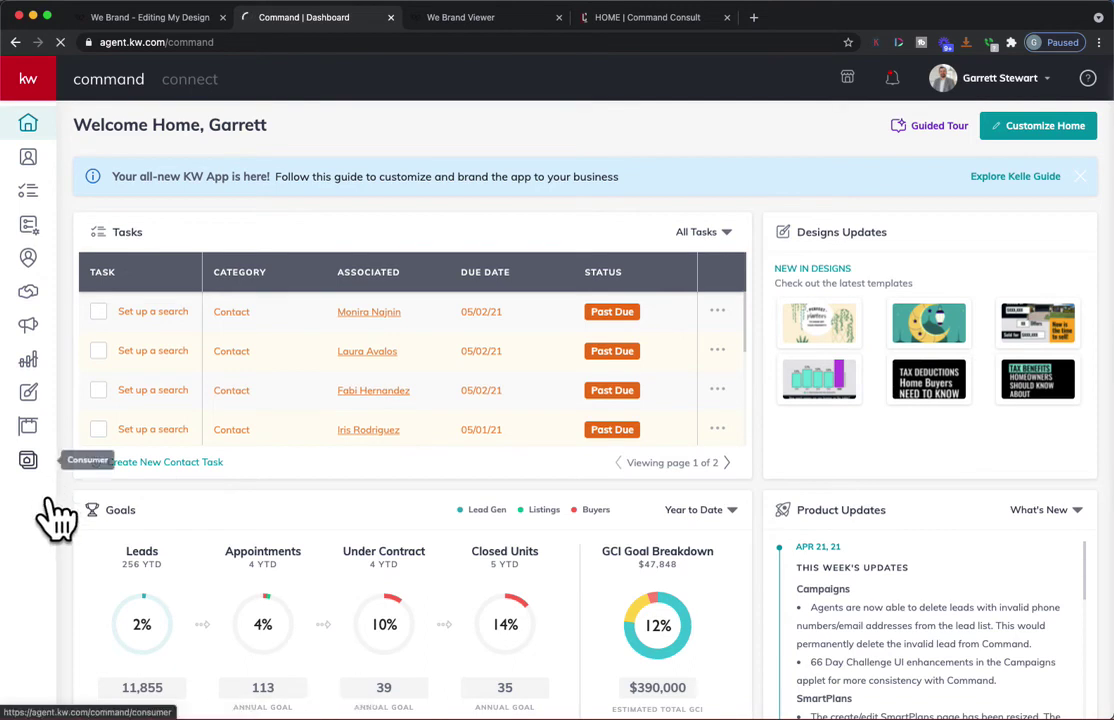
{"action": "left_click", "coordinate": [30, 462]}
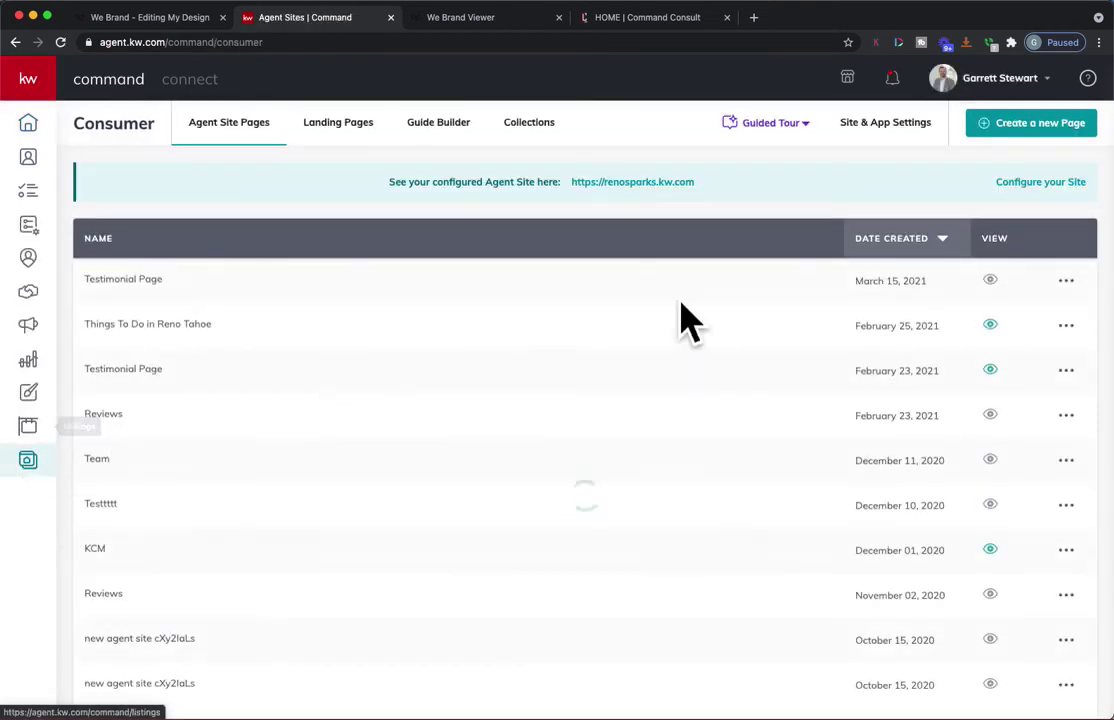
{"action": "left_click", "coordinate": [925, 142]}
{"action": "left_click", "coordinate": [356, 230]}
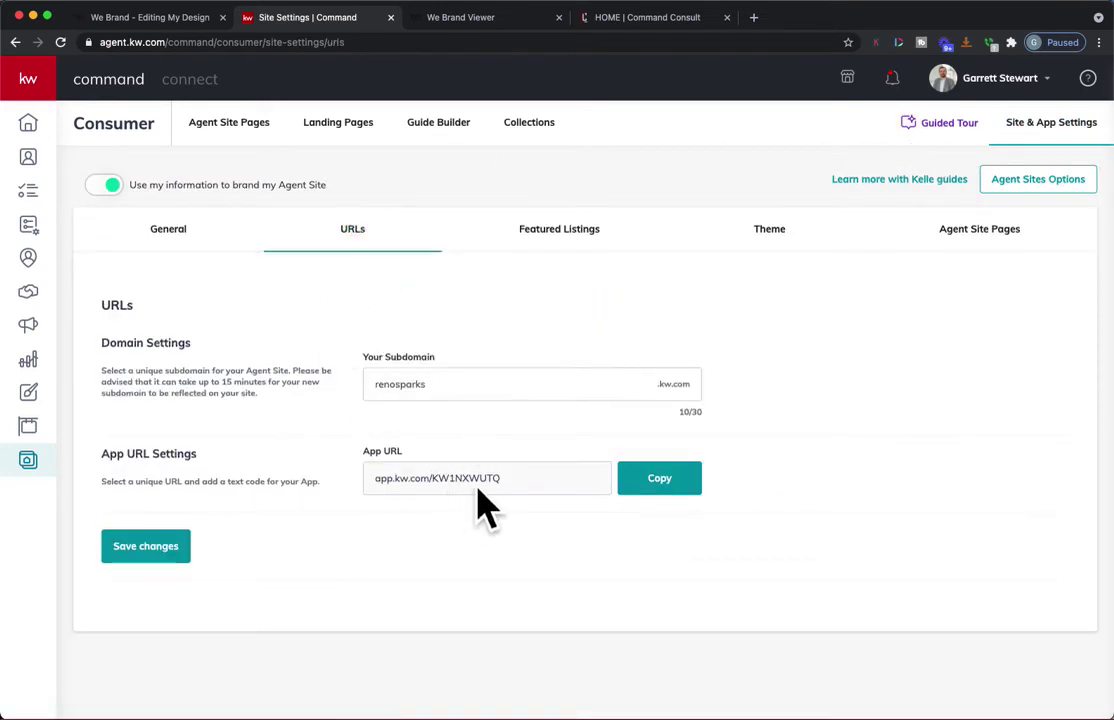
{"action": "left_click", "coordinate": [655, 486]}
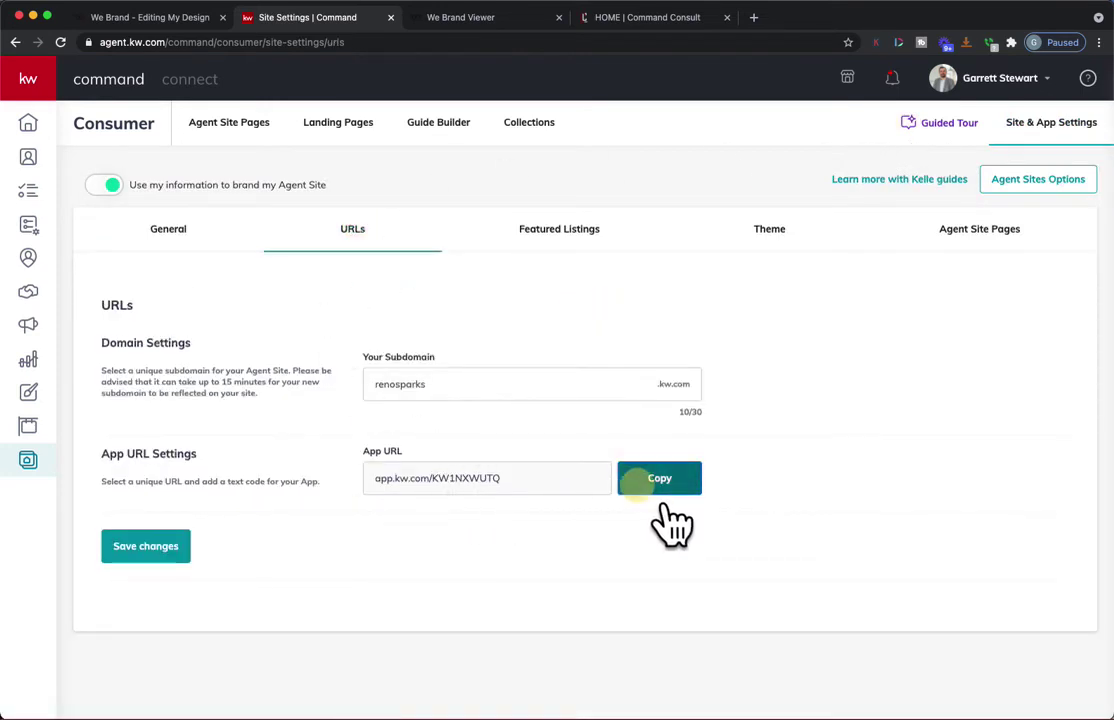
{"action": "left_click", "coordinate": [185, 20]}
{"action": "left_click", "coordinate": [757, 568]}
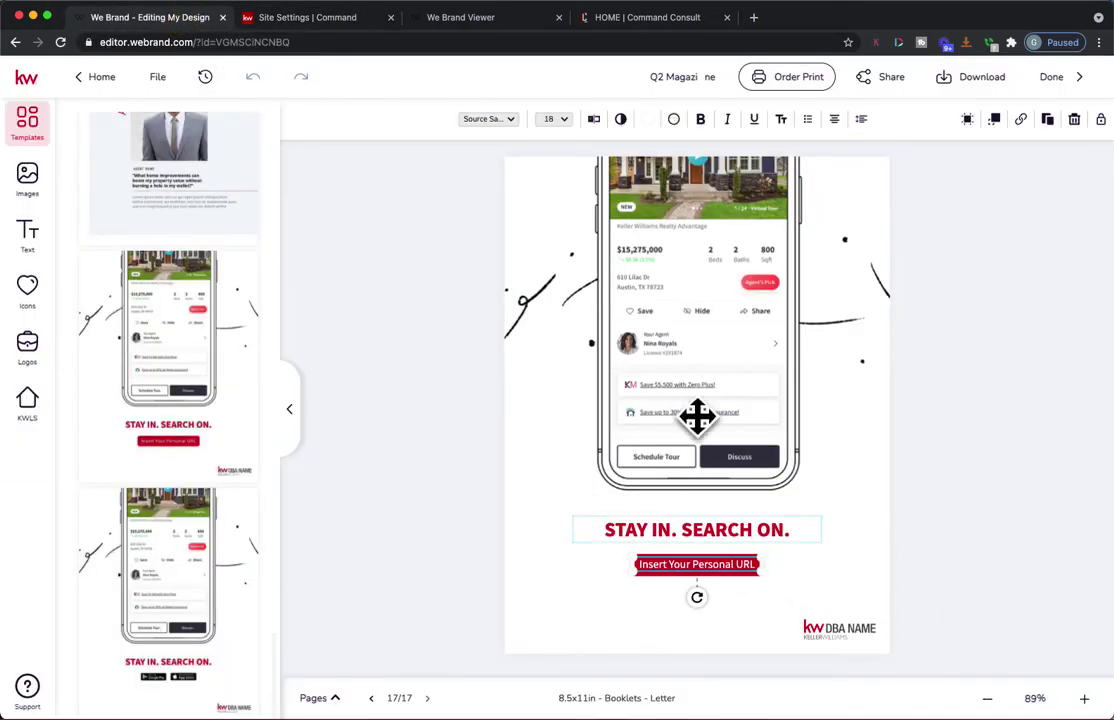
{"action": "left_click", "coordinate": [593, 118]}
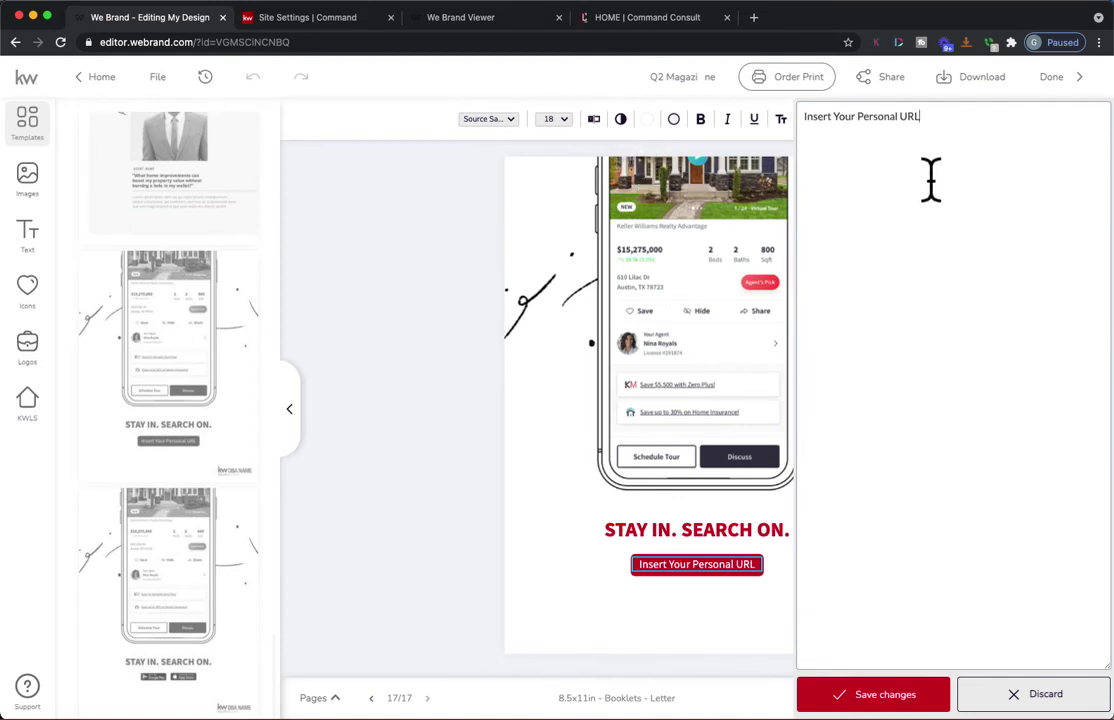
{"action": "left_click_drag", "start_coordinate": [957, 140], "coordinate": [810, 125]}
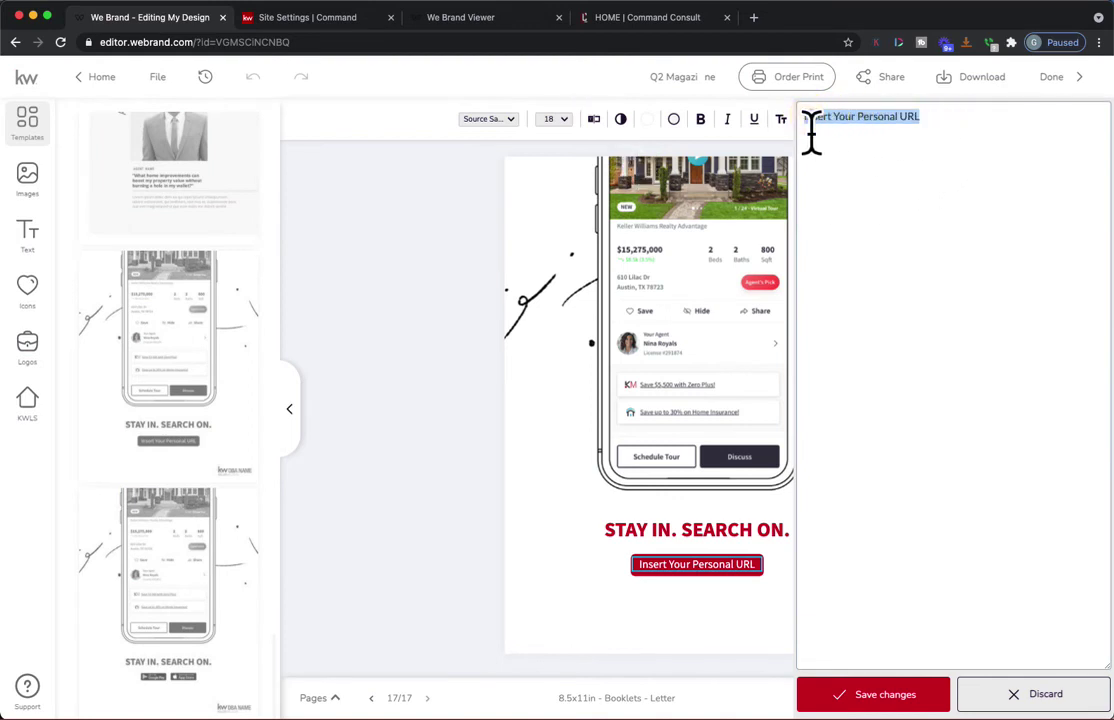
{"action": "key", "text": "super+v"}
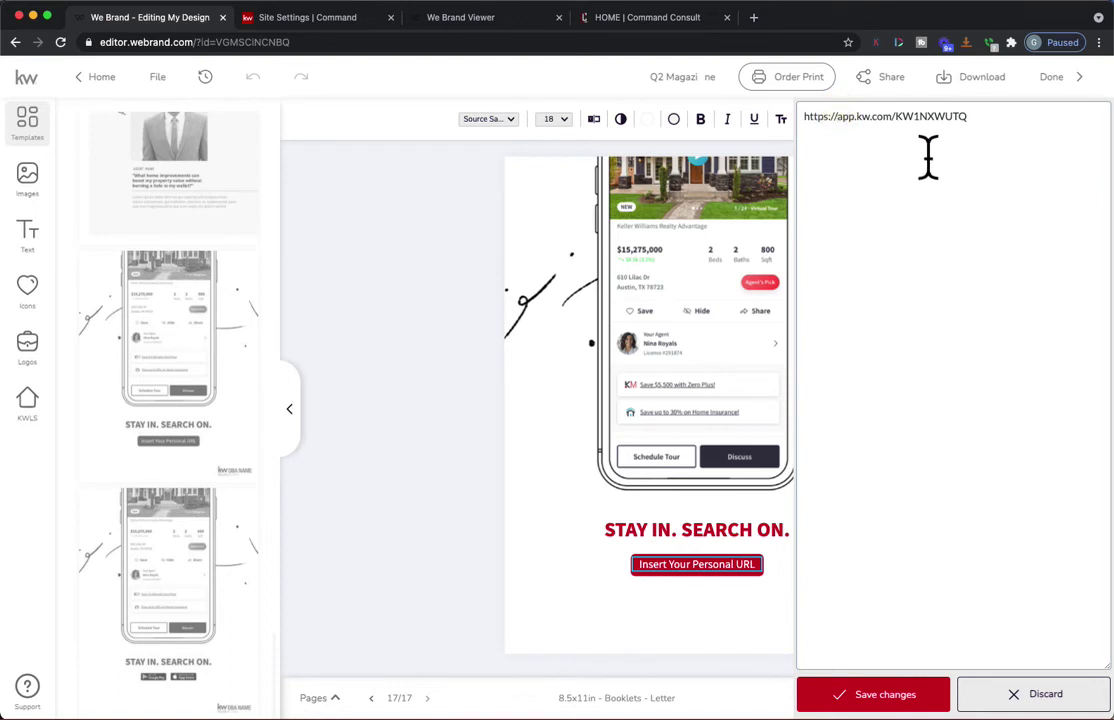
{"action": "left_click", "coordinate": [838, 117]}
{"action": "key", "text": "BackSpace"}
{"action": "key", "text": "BackSpace"}
{"action": "key", "text": "BackSpace"}
{"action": "key", "text": "BackSpace"}
{"action": "key", "text": "BackSpace"}
{"action": "key", "text": "BackSpace"}
{"action": "key", "text": "BackSpace"}
{"action": "key", "text": "BackSpace"}
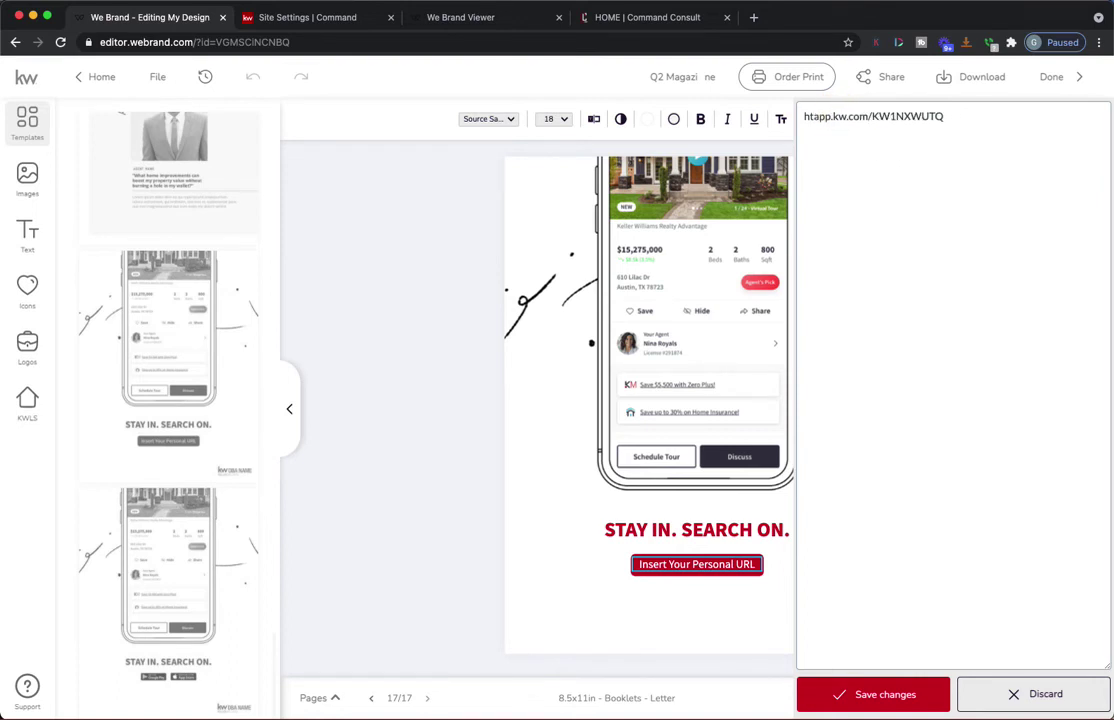
{"action": "left_click", "coordinate": [930, 697]}
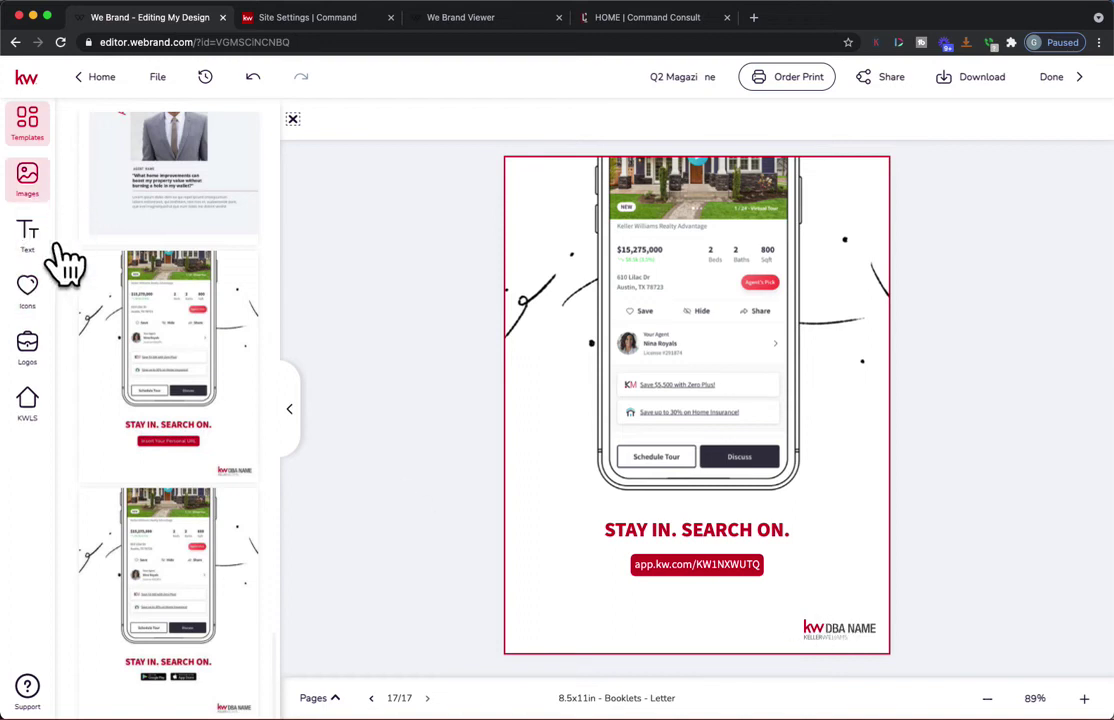
- Replace the KW DBA Name logo on the page with the red and dark gray KW Group One logo from the saved assets
{"action": "left_click", "coordinate": [45, 358]}
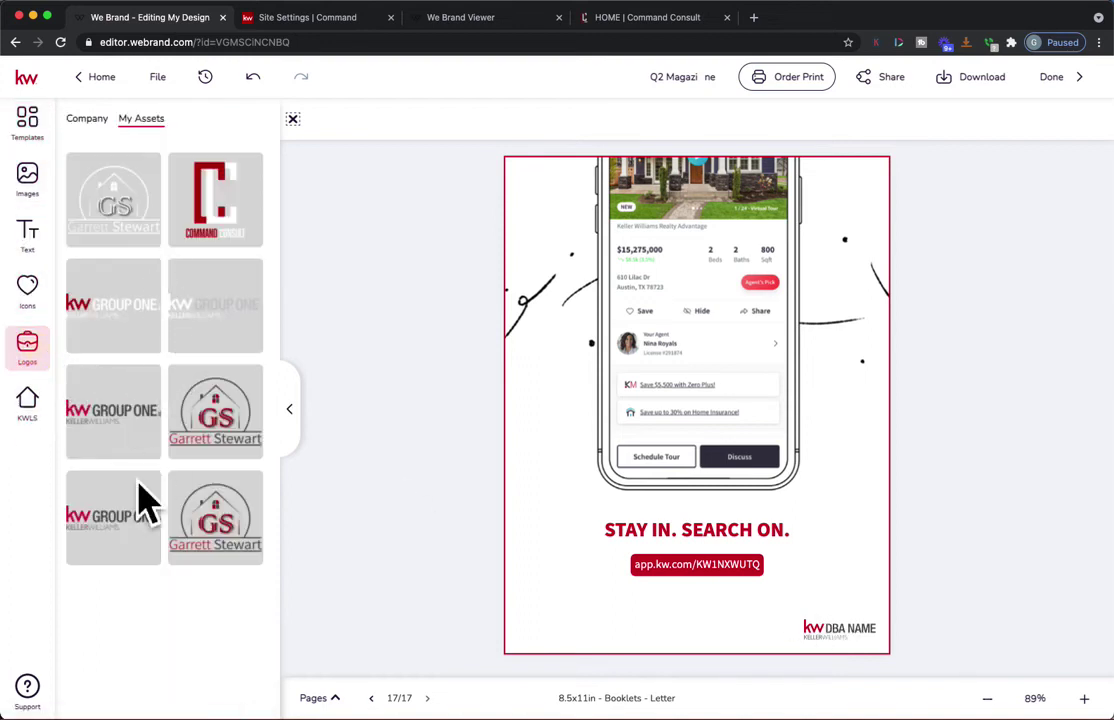
{"action": "left_click_drag", "start_coordinate": [140, 540], "coordinate": [870, 650]}
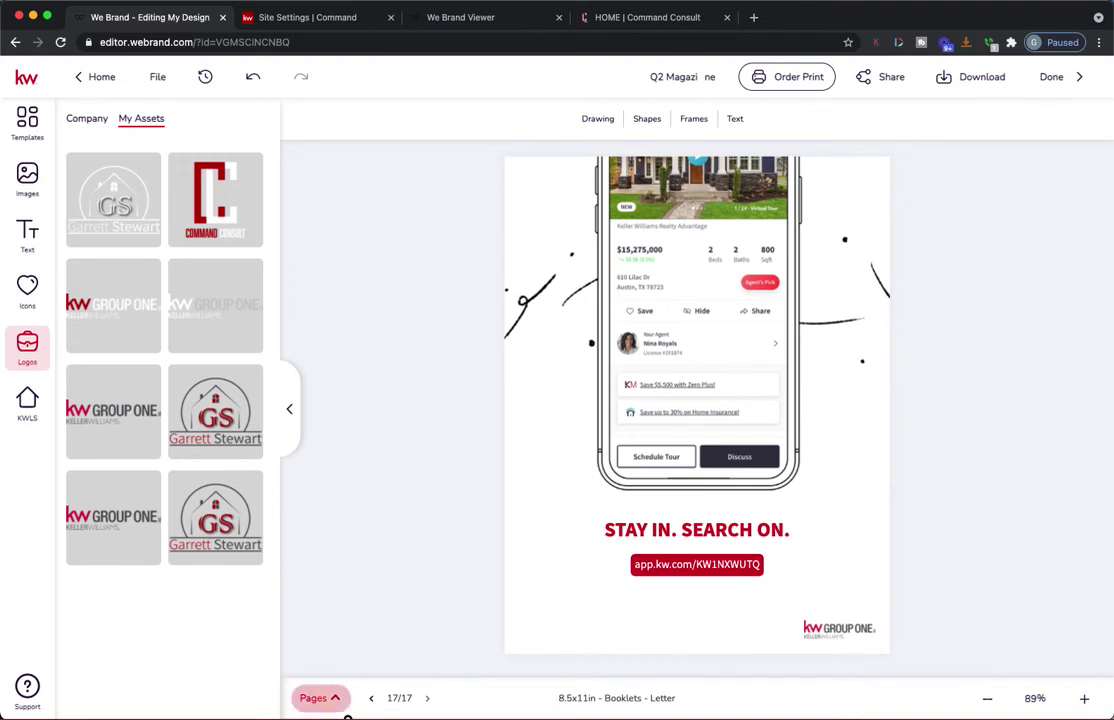
- Delete the blank first page of the magazine and confirm the deletion
{"action": "left_click", "coordinate": [333, 710]}
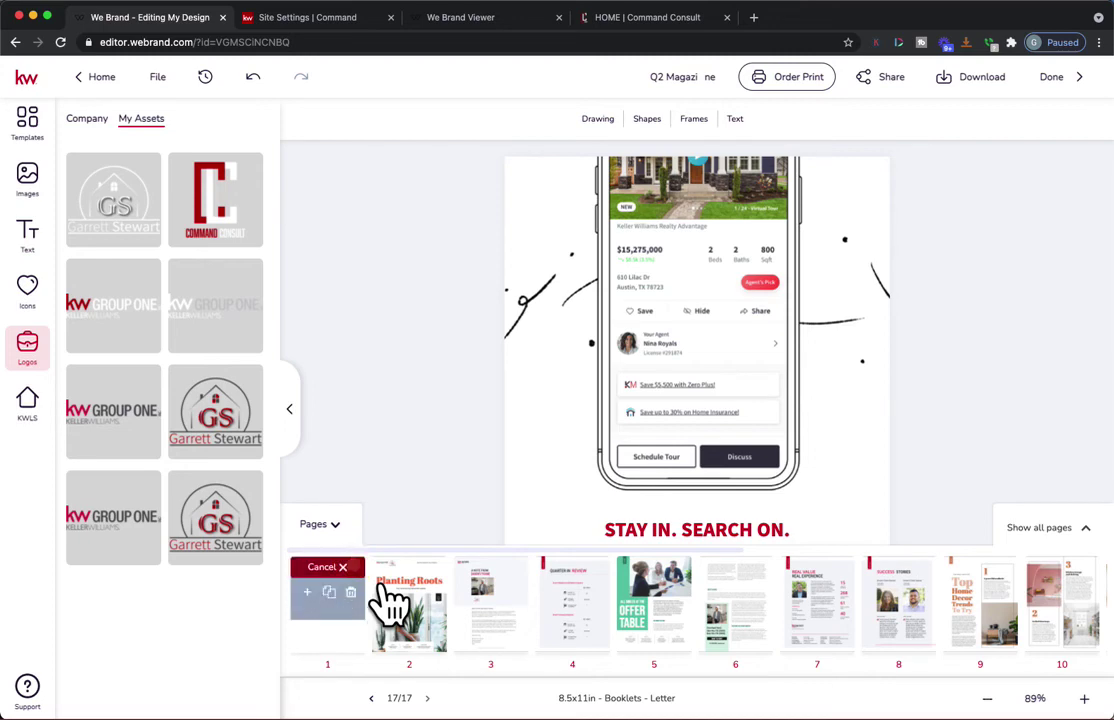
{"action": "left_click", "coordinate": [352, 592]}
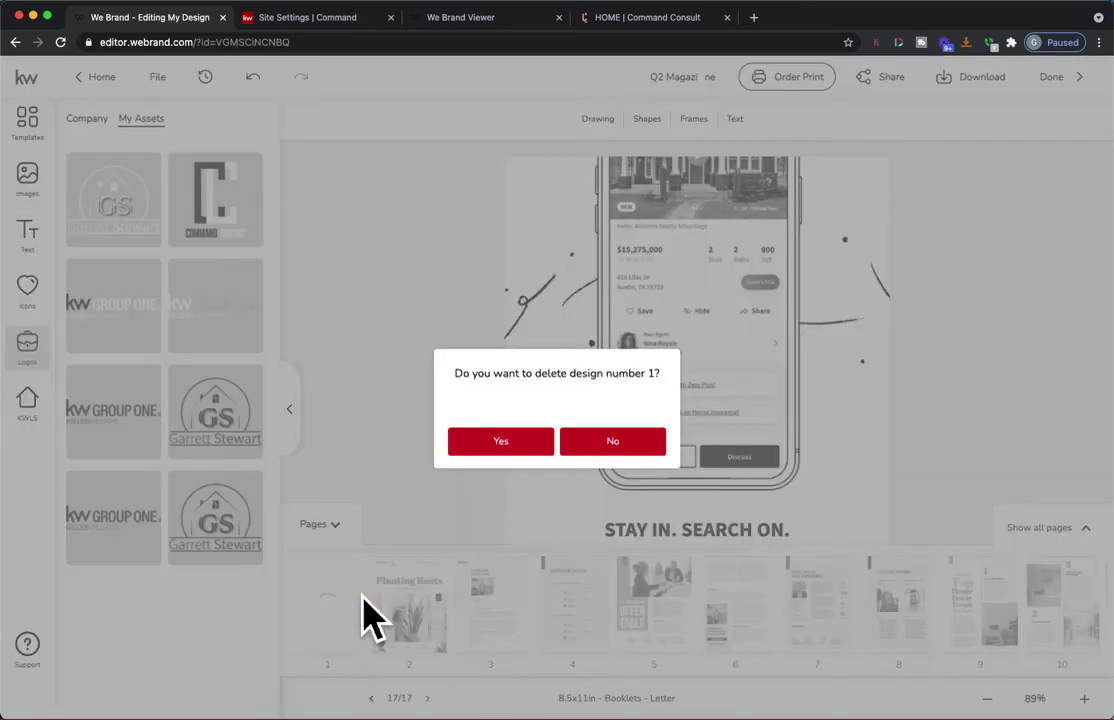
{"action": "left_click", "coordinate": [500, 441]}
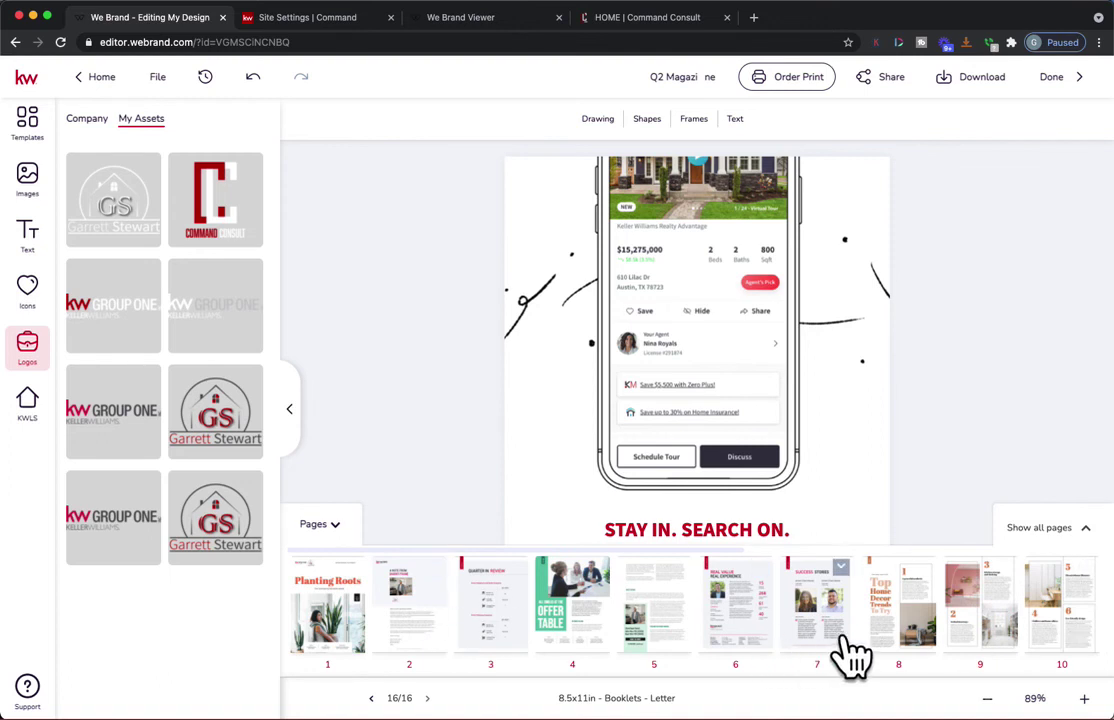
{"action": "scroll", "coordinate": [987, 642], "scroll_direction": "right", "scroll_amount": 10}
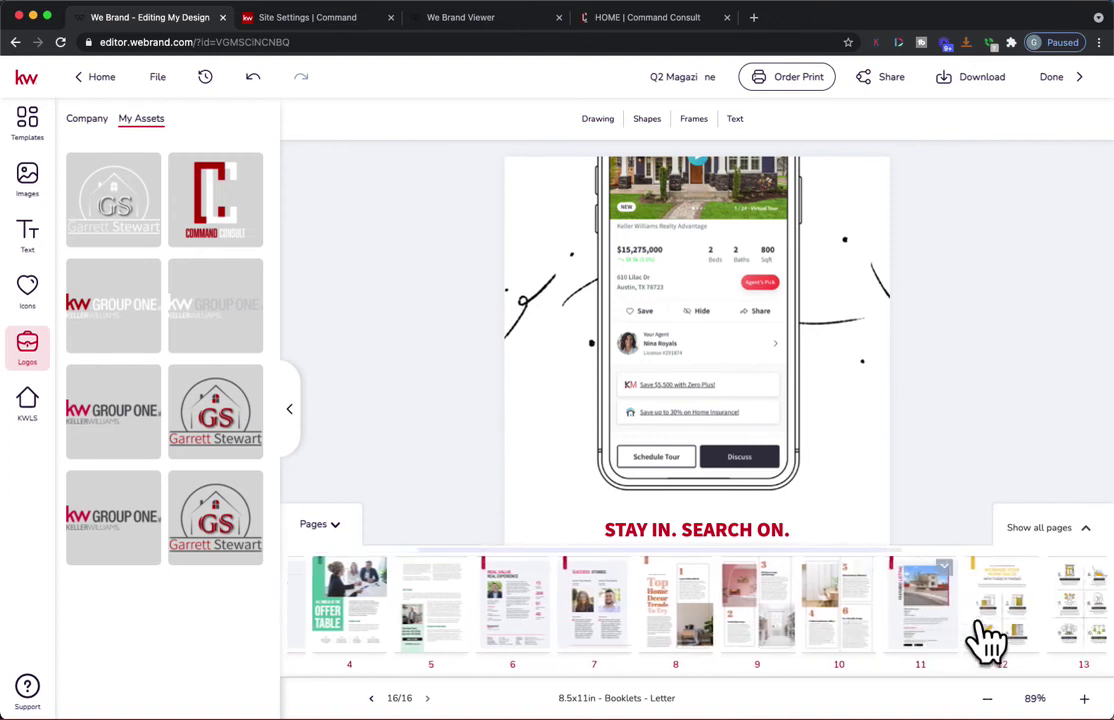
{"action": "scroll", "coordinate": [773, 655], "scroll_direction": "right", "scroll_amount": 2}
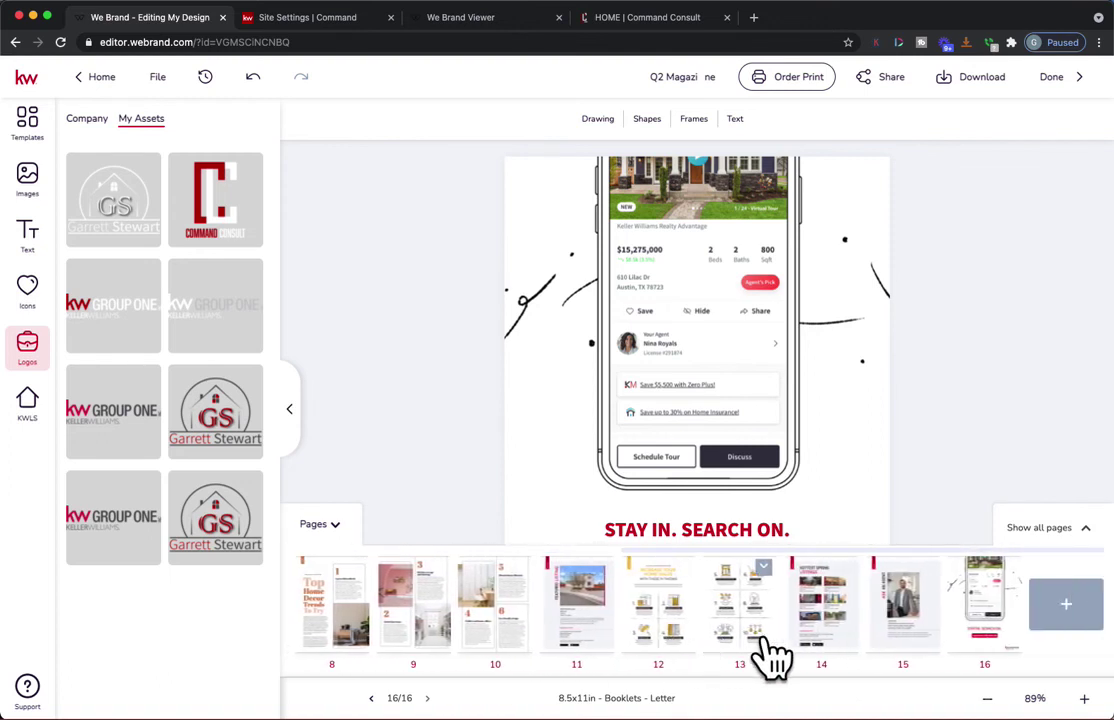
{"action": "left_click", "coordinate": [348, 528]}
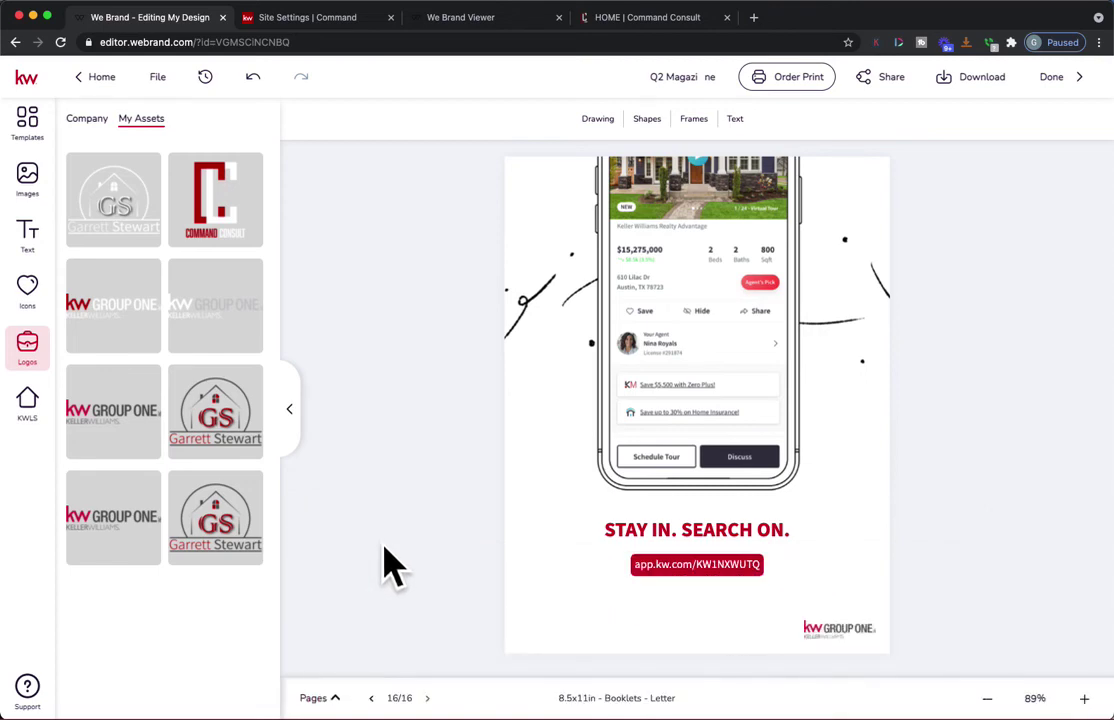
- Save the magazine design and check its print ordering options
{"action": "left_click", "coordinate": [160, 80]}
{"action": "left_click", "coordinate": [186, 126]}
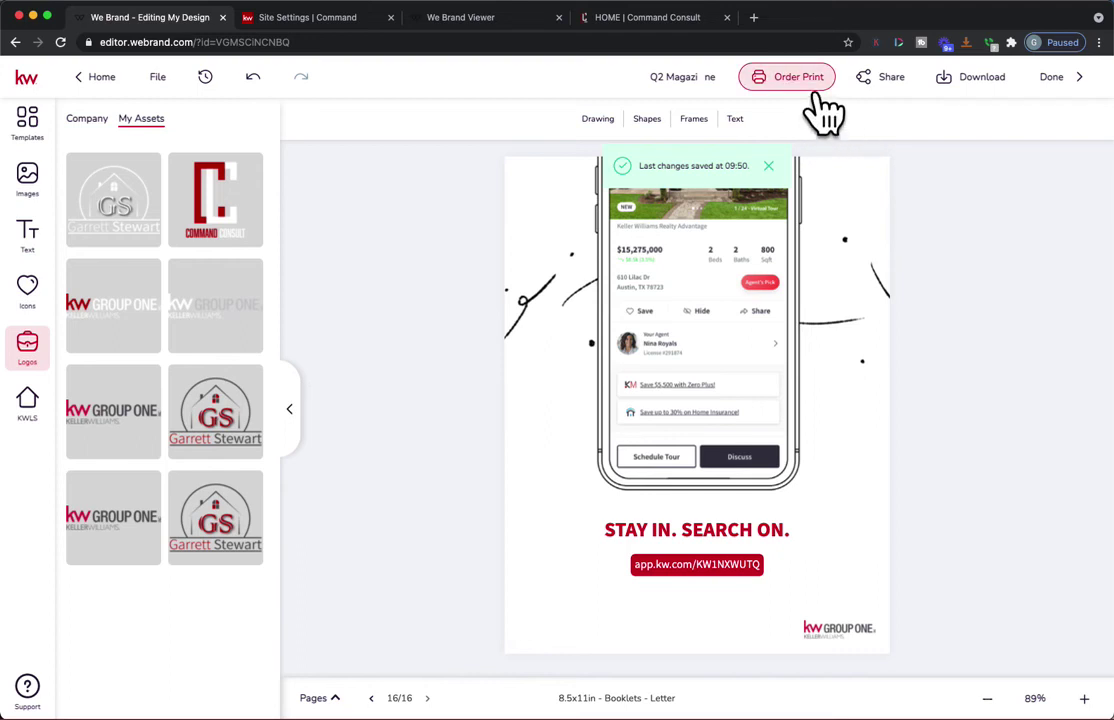
{"action": "left_click", "coordinate": [815, 86]}
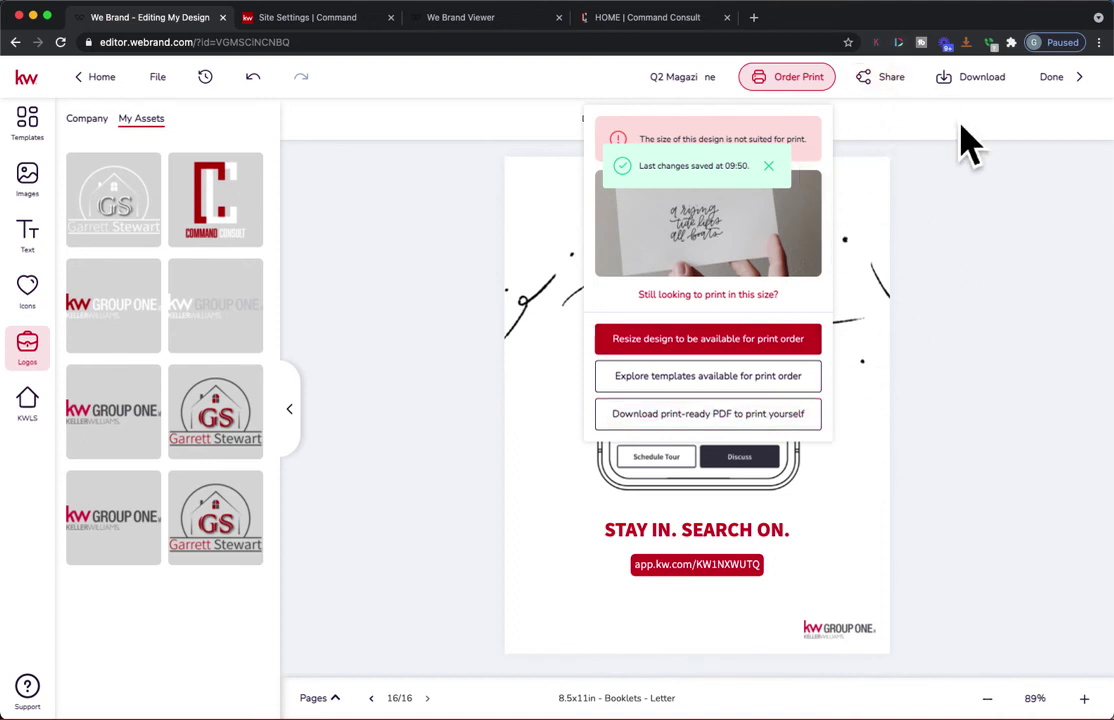
- Download all pages of the magazine as a PDF in high resolution print quality, leaving the bleed, cut mark, ZIP and CMYK options off
{"action": "left_click", "coordinate": [995, 92]}
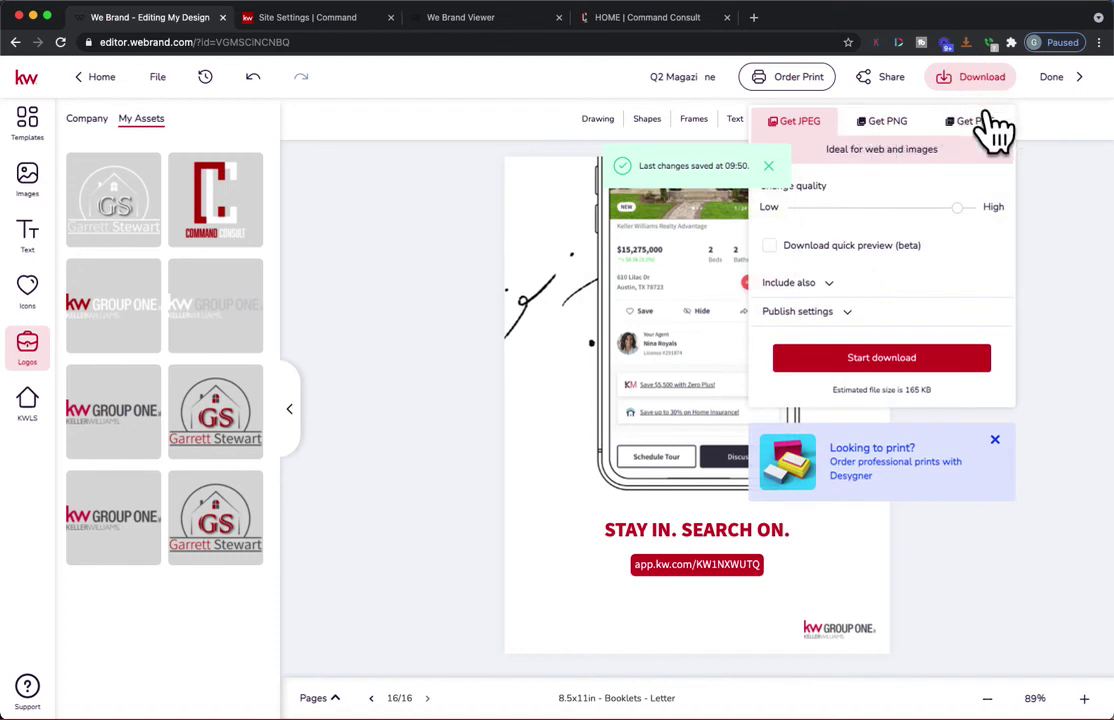
{"action": "left_click", "coordinate": [970, 124]}
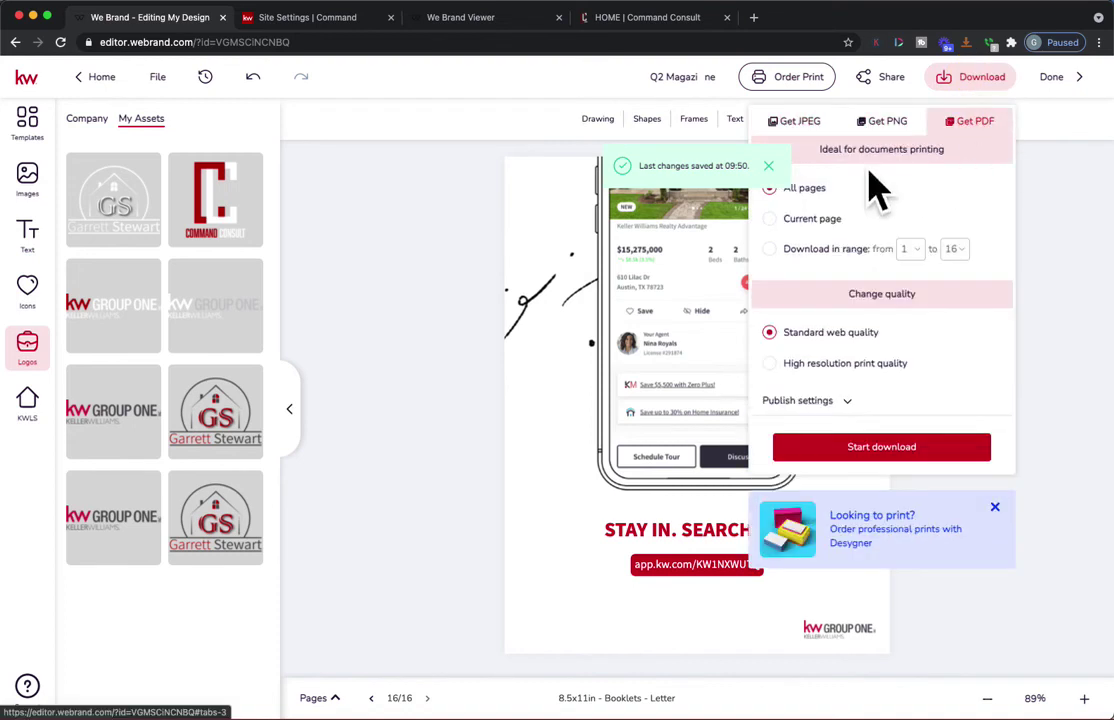
{"action": "left_click", "coordinate": [695, 165]}
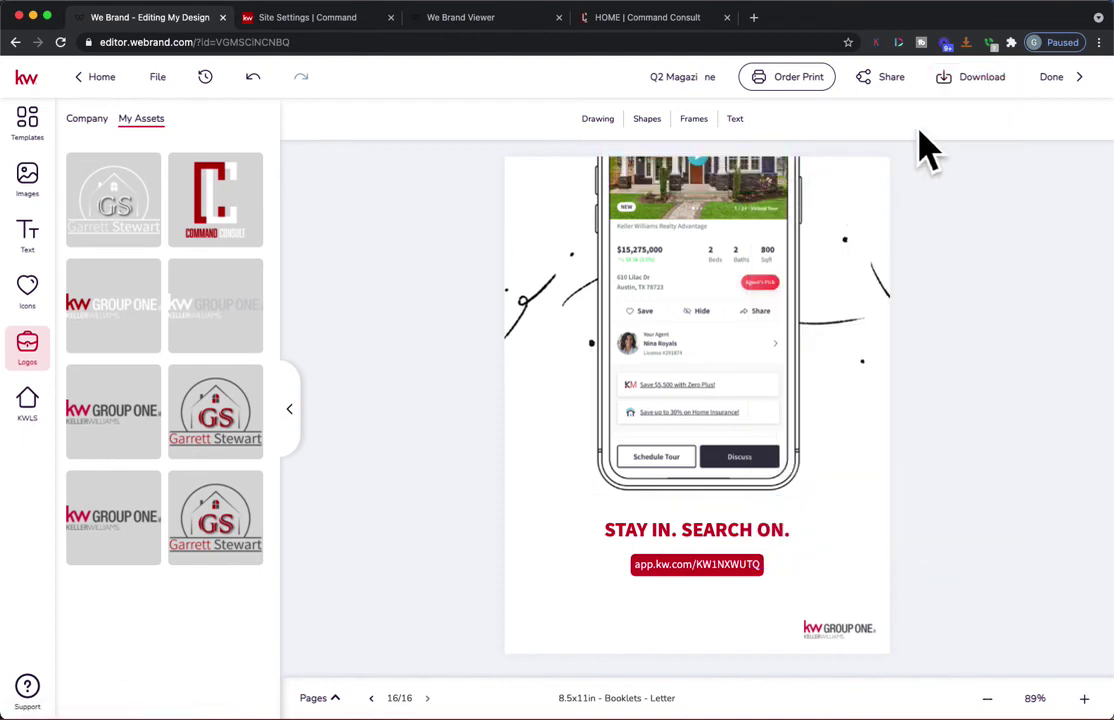
{"action": "left_click", "coordinate": [995, 80]}
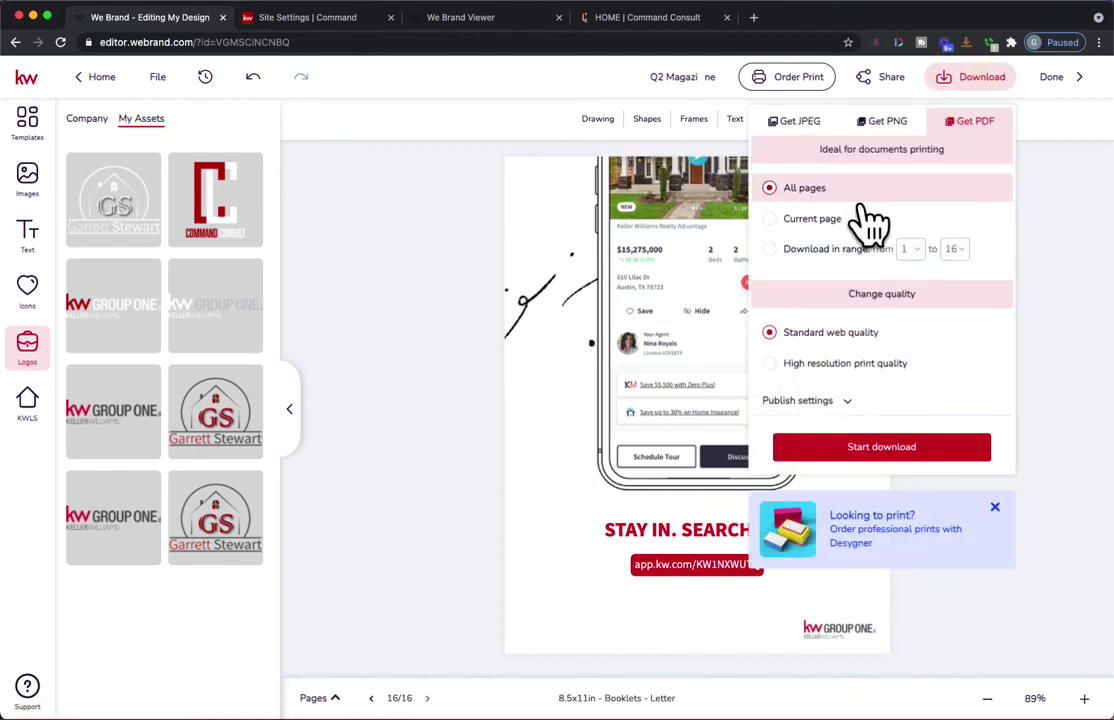
{"action": "left_click", "coordinate": [828, 368]}
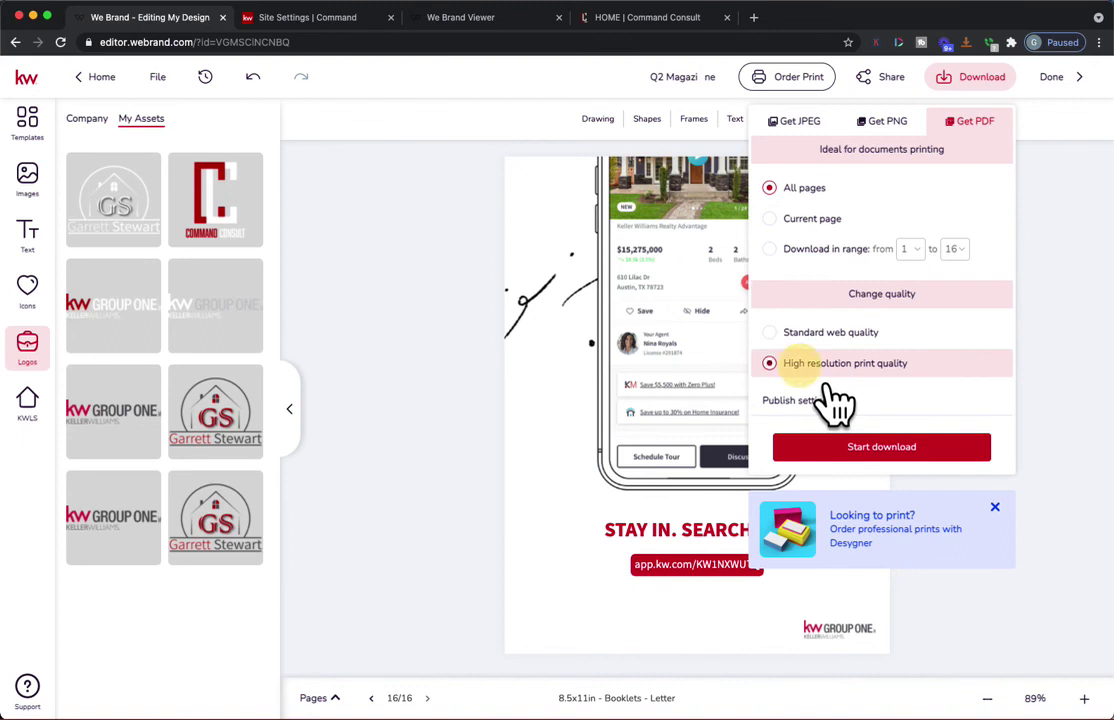
{"action": "left_click", "coordinate": [858, 405]}
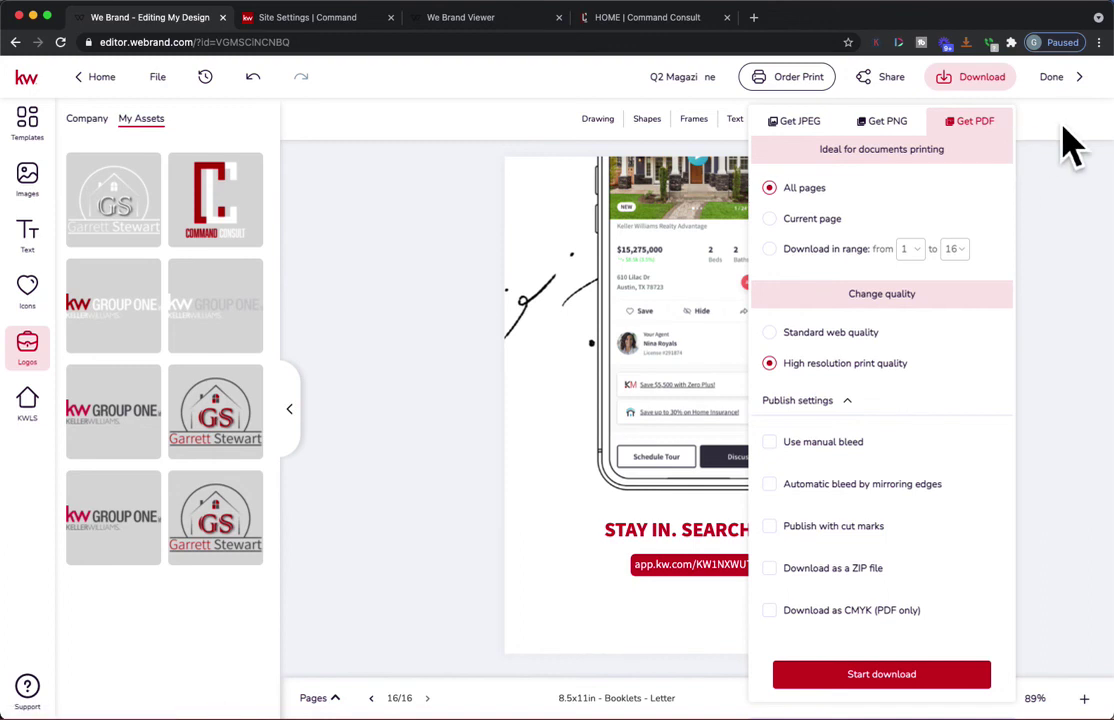
{"action": "left_click", "coordinate": [881, 676]}
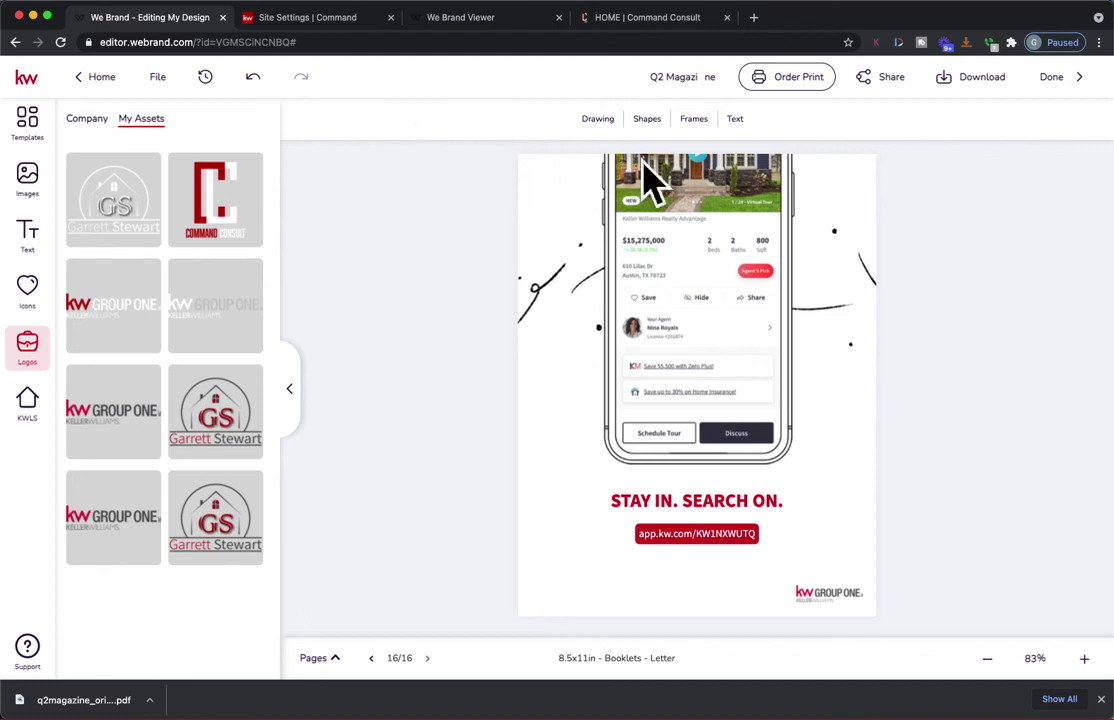
- Copy the project link for sharing the whole magazine project
{"action": "left_click", "coordinate": [910, 106]}
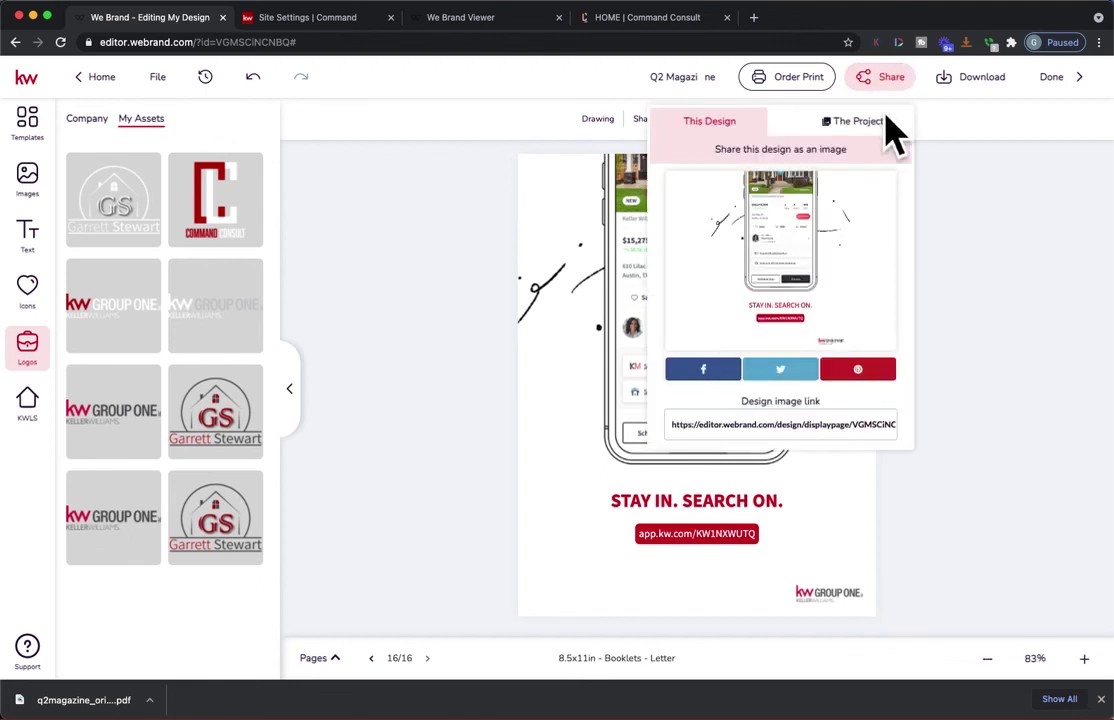
{"action": "left_click", "coordinate": [885, 128]}
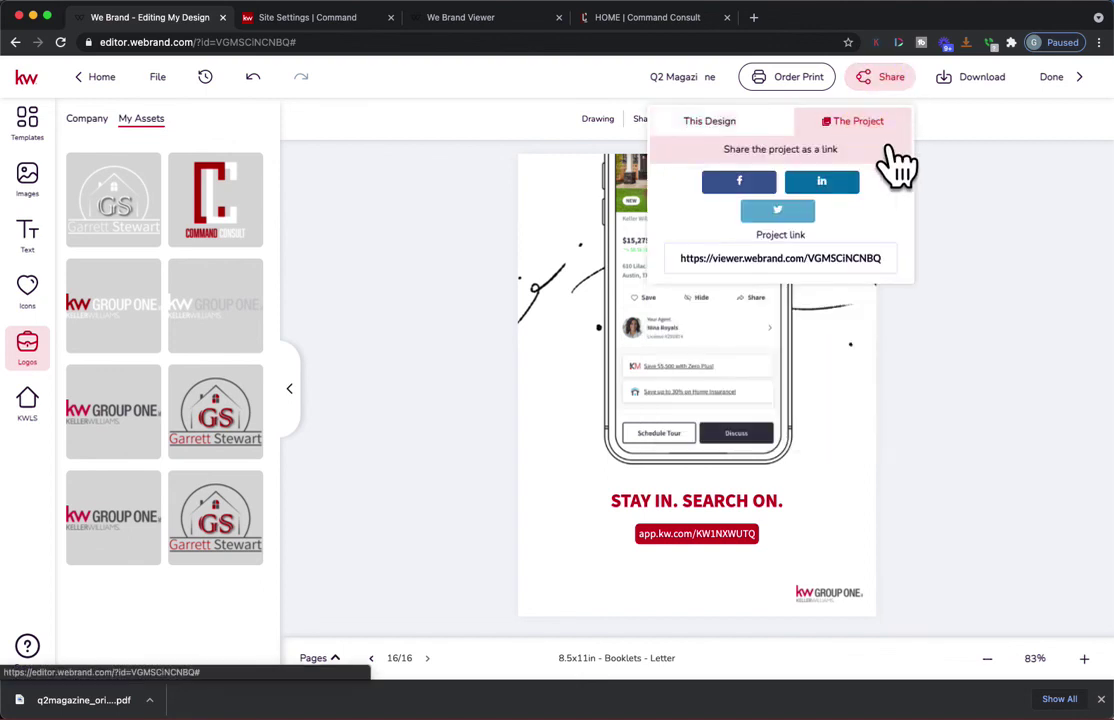
{"action": "left_click", "coordinate": [833, 260]}
{"action": "key", "text": "super+c"}
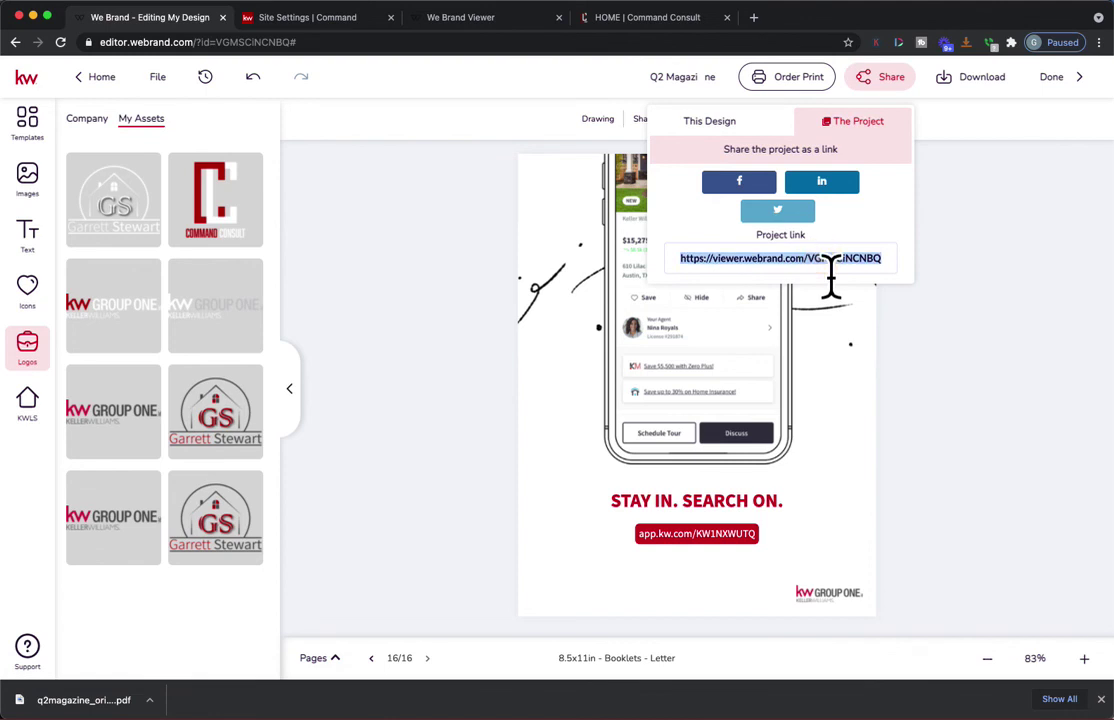
- Switch to the We Brand Viewer page and load the copied project link there
{"action": "left_click", "coordinate": [495, 22]}
{"action": "left_click", "coordinate": [40, 365]}
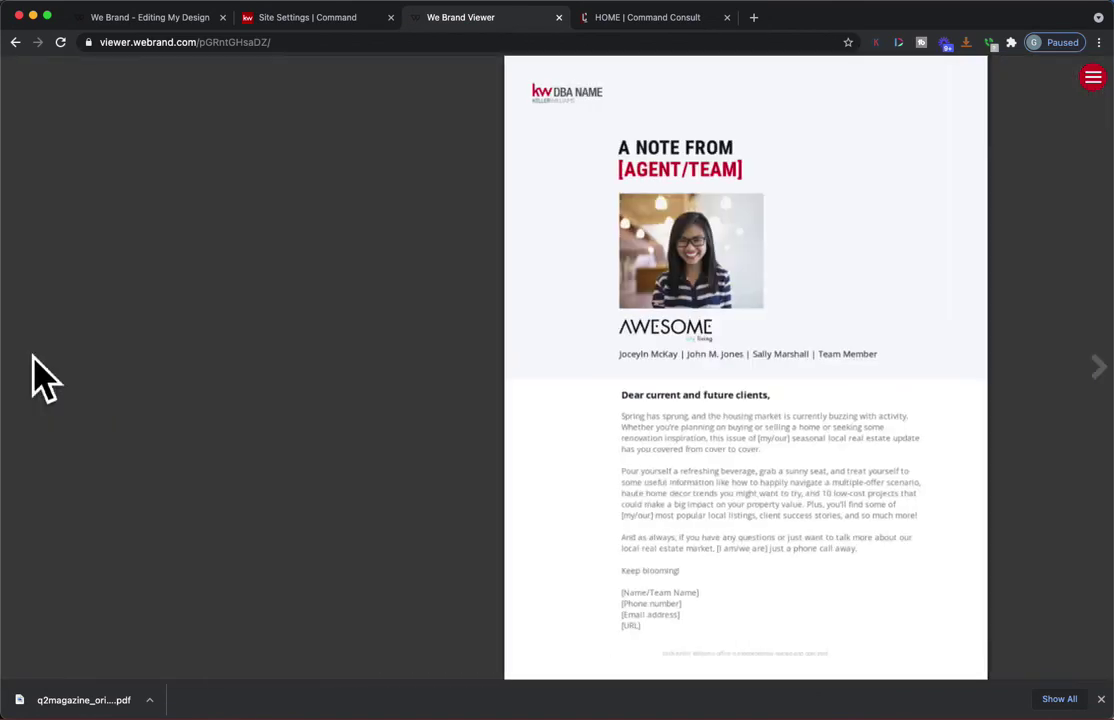
{"action": "left_click", "coordinate": [32, 373]}
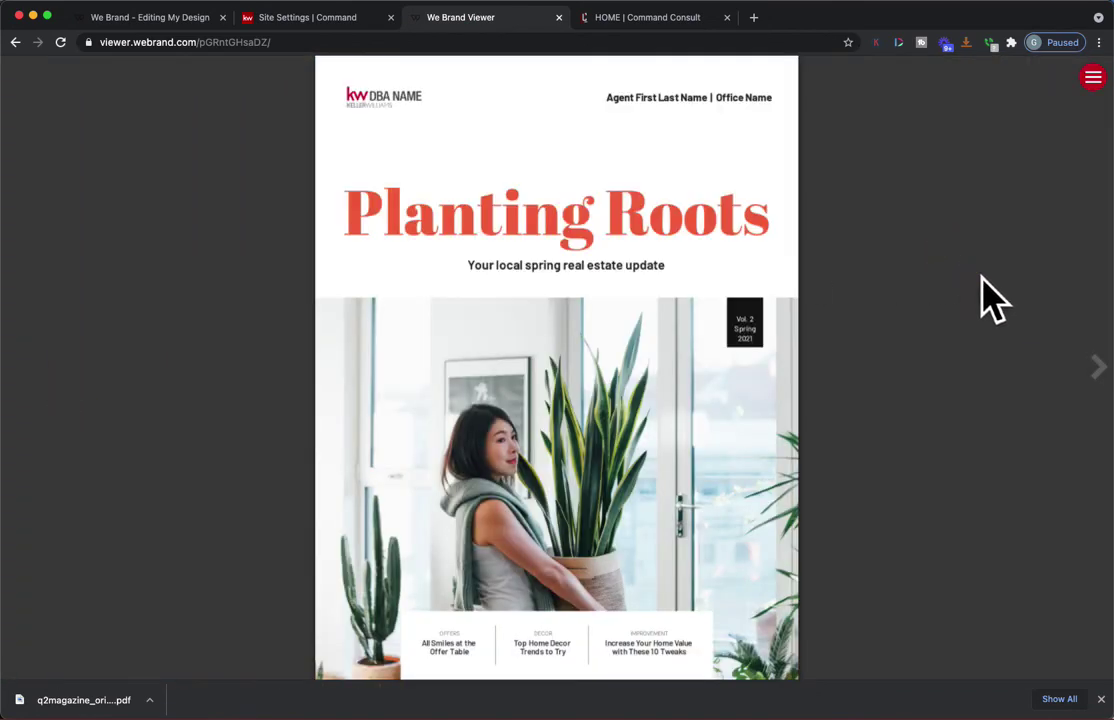
{"action": "left_click", "coordinate": [392, 42]}
{"action": "key", "text": "super+v"}
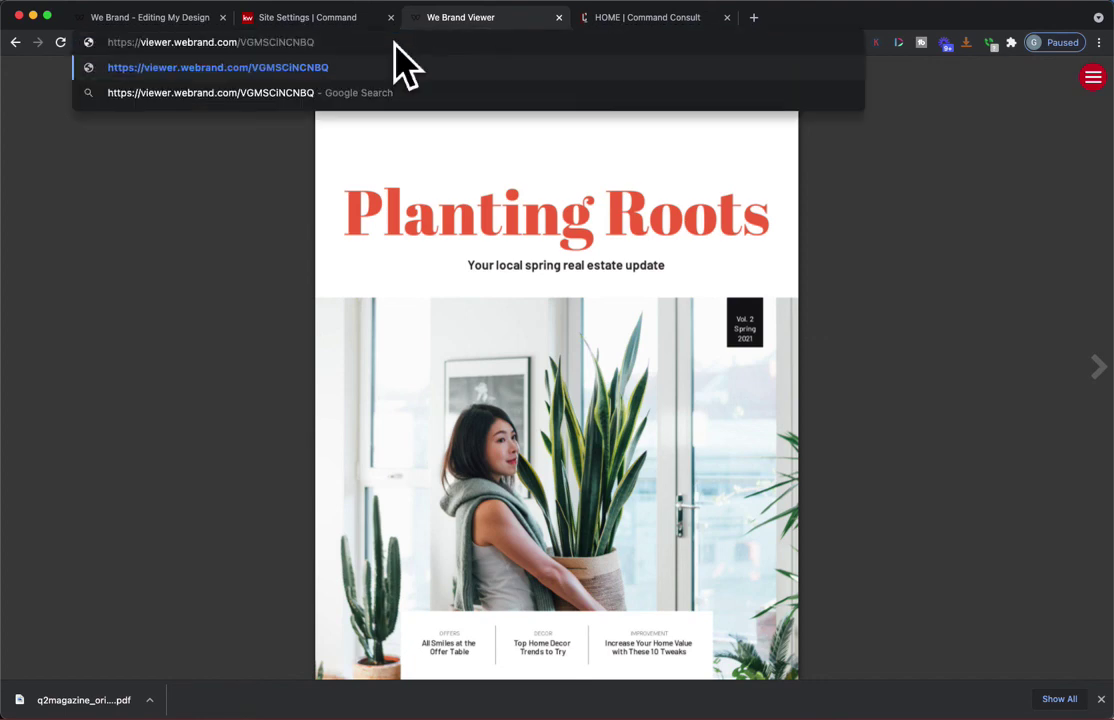
{"action": "key", "text": "Return"}
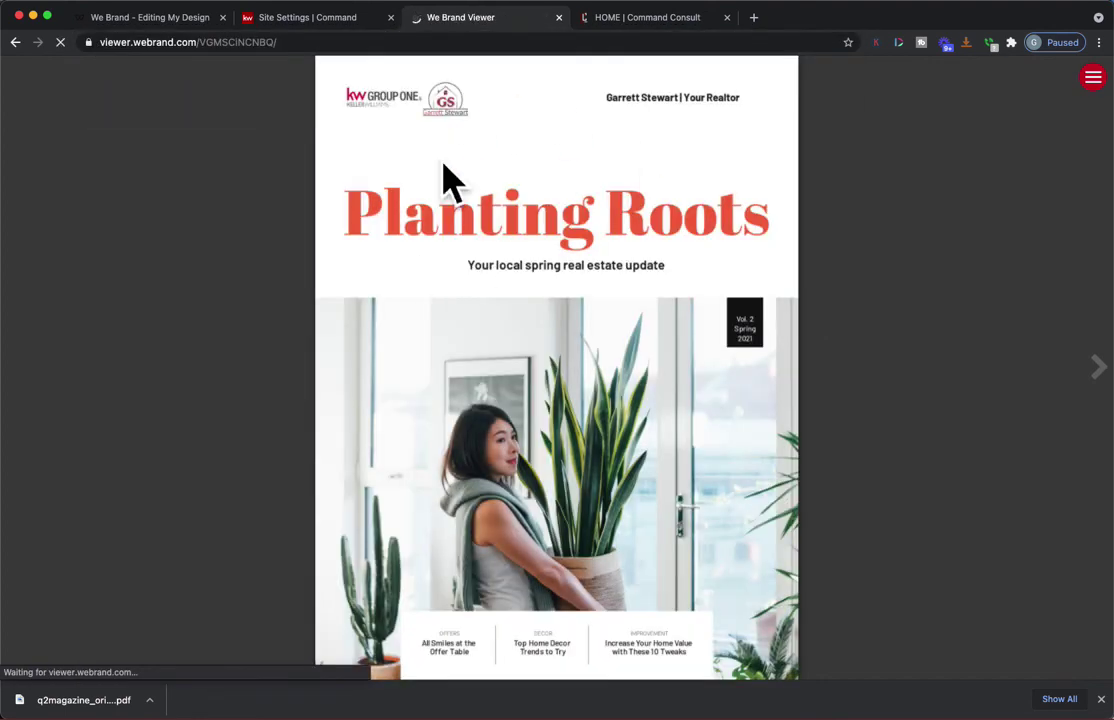
- Page through the shared magazine from the cover to the Top Home Decor Trends article to examine its pages
{"action": "left_click", "coordinate": [1097, 367]}
{"action": "left_click", "coordinate": [1097, 367]}
{"action": "left_click", "coordinate": [1097, 367]}
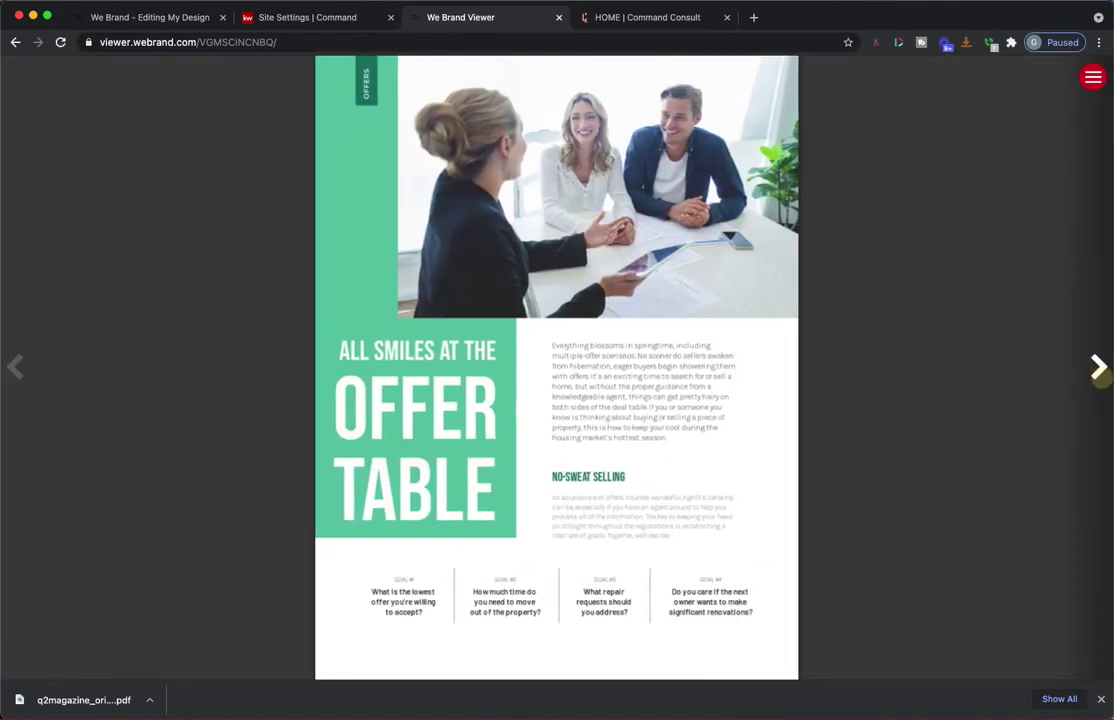
{"action": "left_click", "coordinate": [1097, 367]}
{"action": "left_click", "coordinate": [1097, 367]}
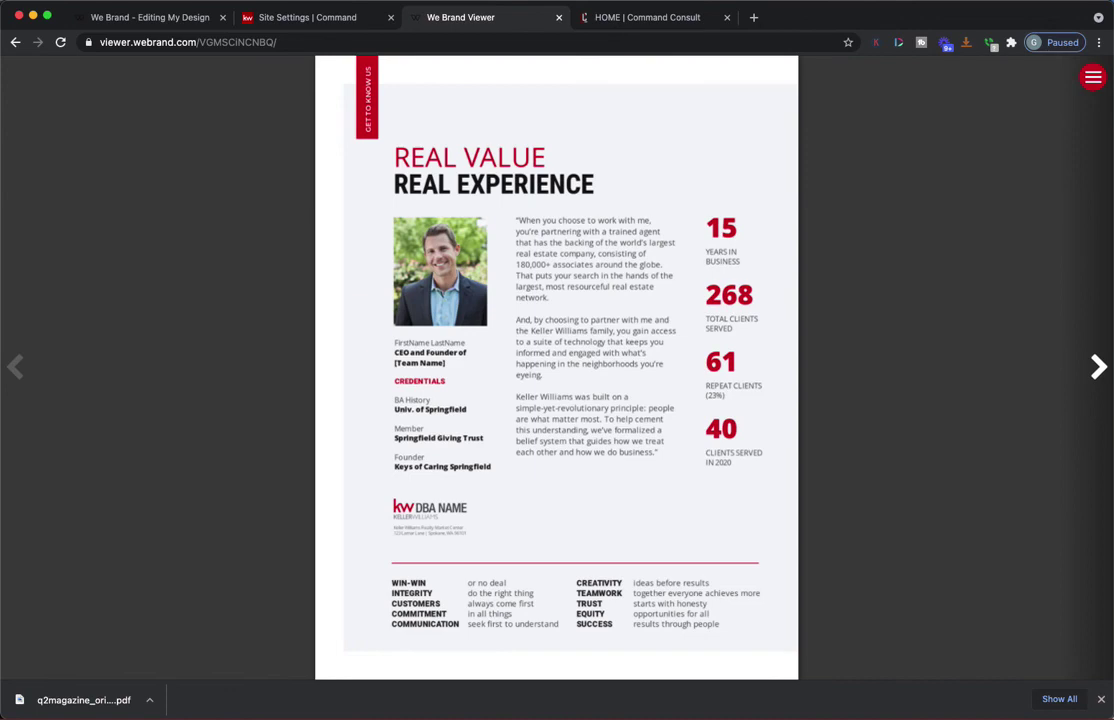
{"action": "left_click", "coordinate": [1097, 367]}
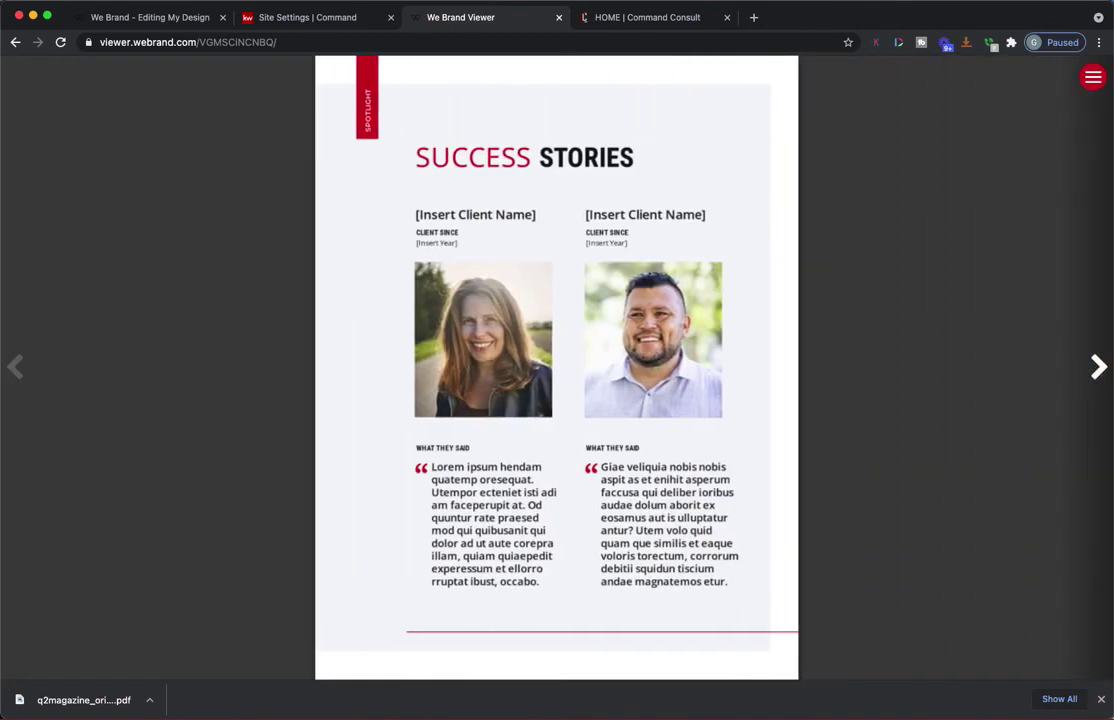
{"action": "left_click", "coordinate": [1097, 367]}
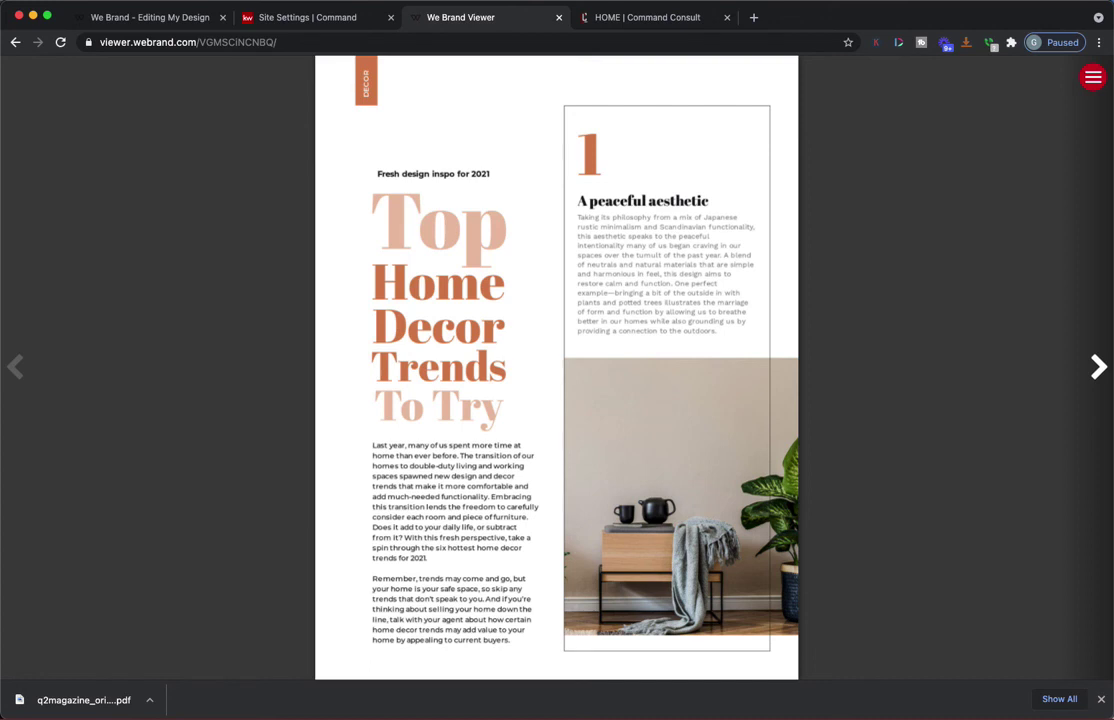
- Switch to the Command Consult website and dismiss the Command Monthly Newsletters Plan pop-up
{"action": "left_click", "coordinate": [704, 26]}
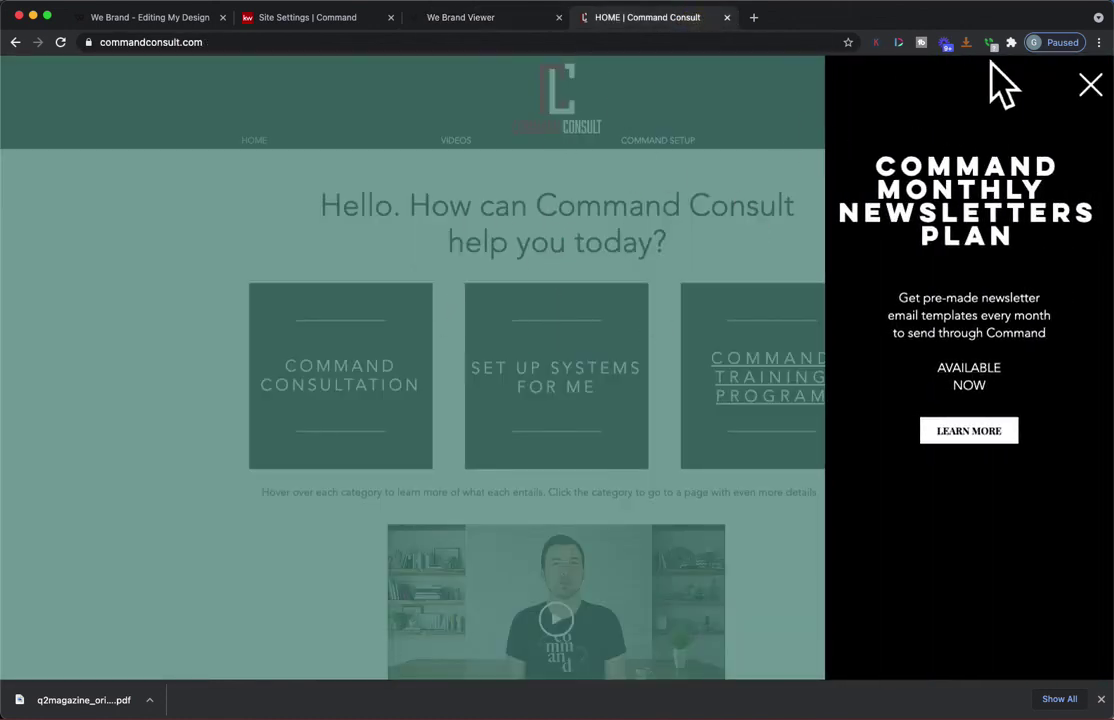
{"action": "left_click", "coordinate": [1088, 84]}
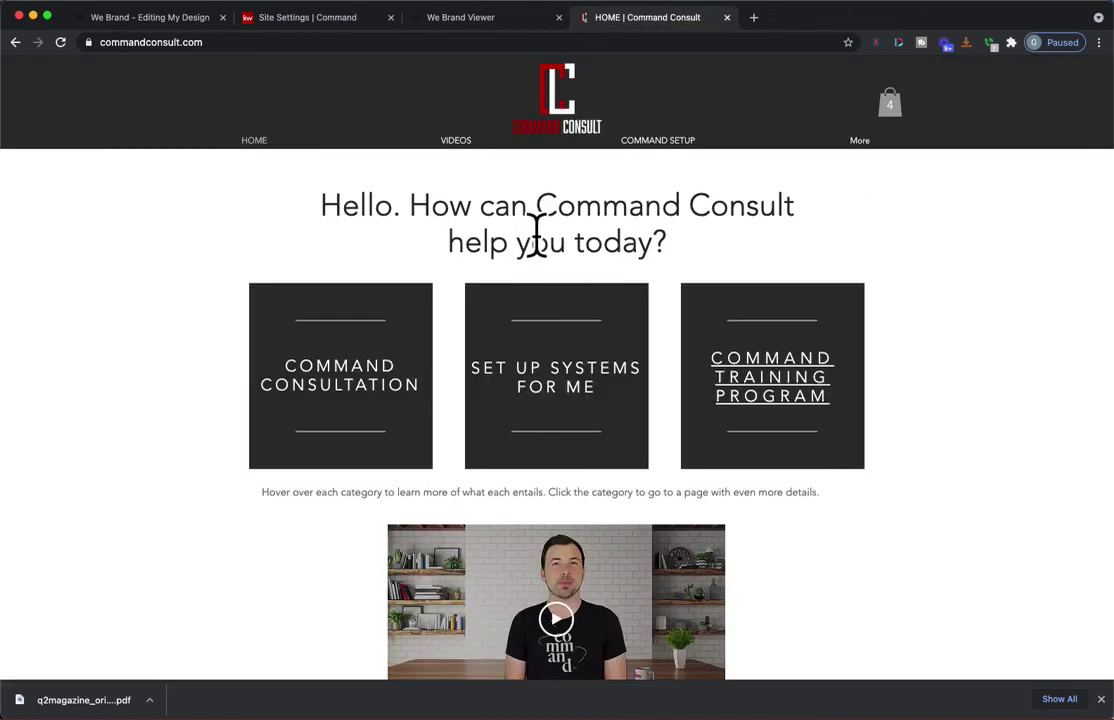